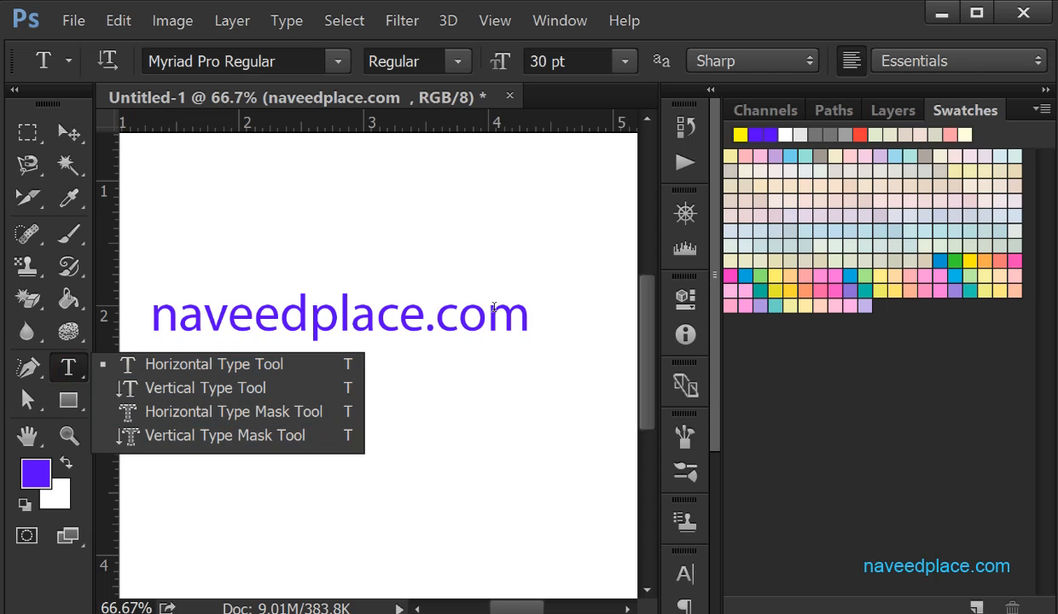
- Enter the first part of the site name as horizontal type below the existing text, and discard it
left_click(167, 365)
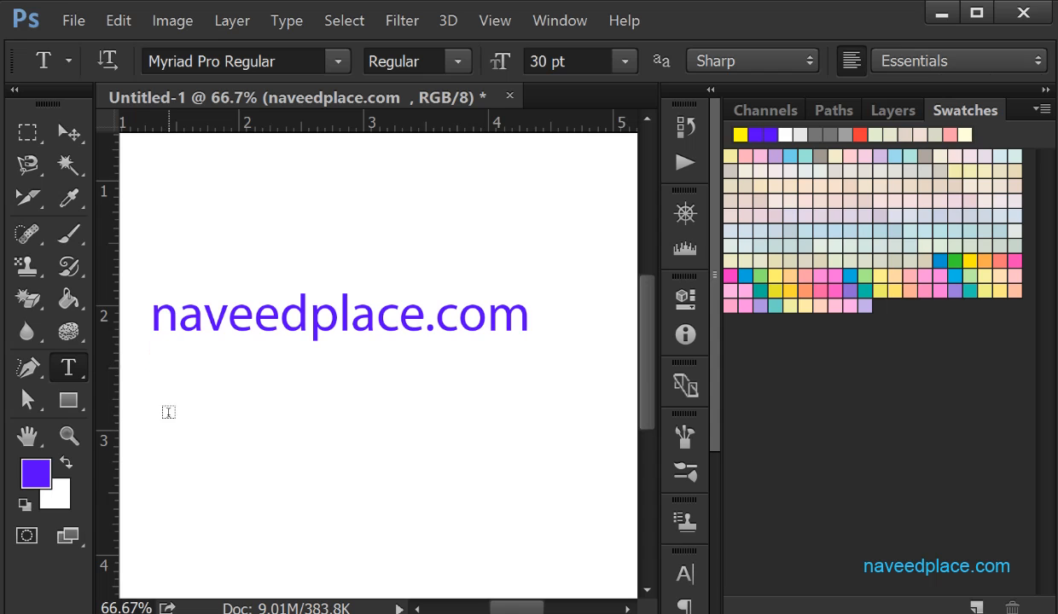
left_click(147, 439)
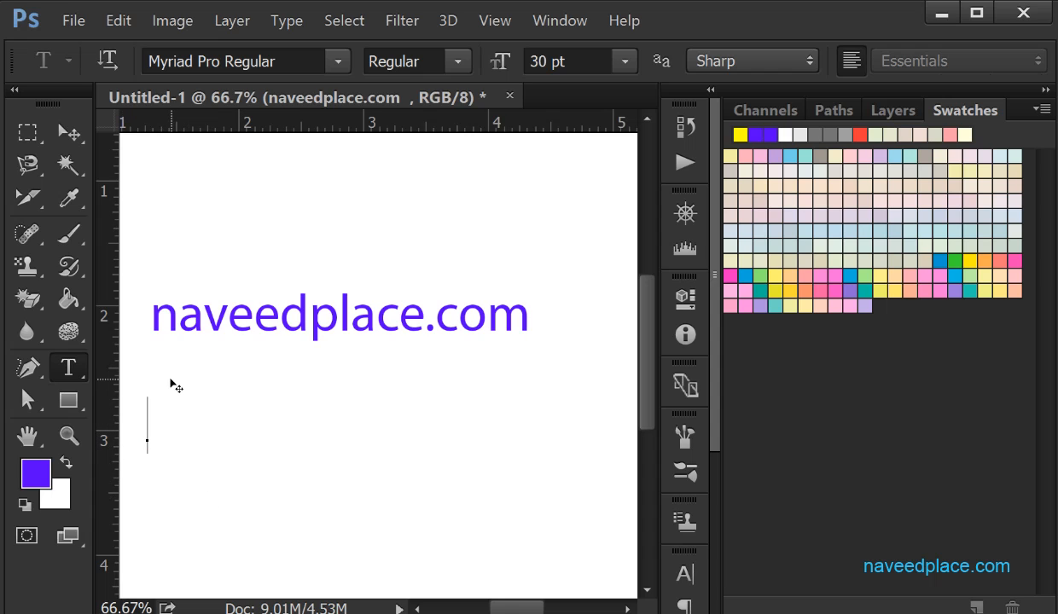
type("naveed")
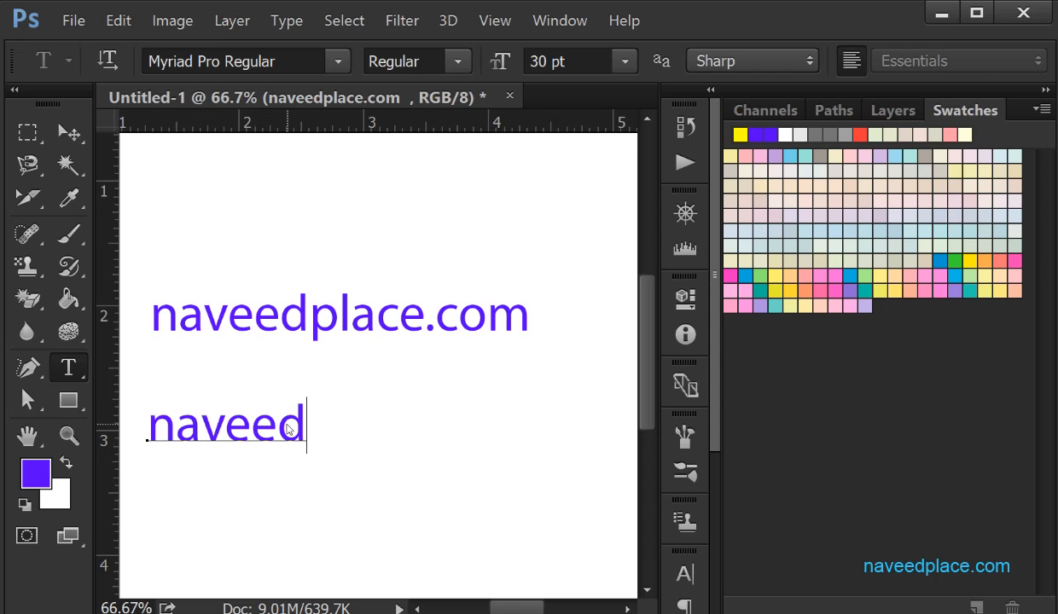
key("Escape")
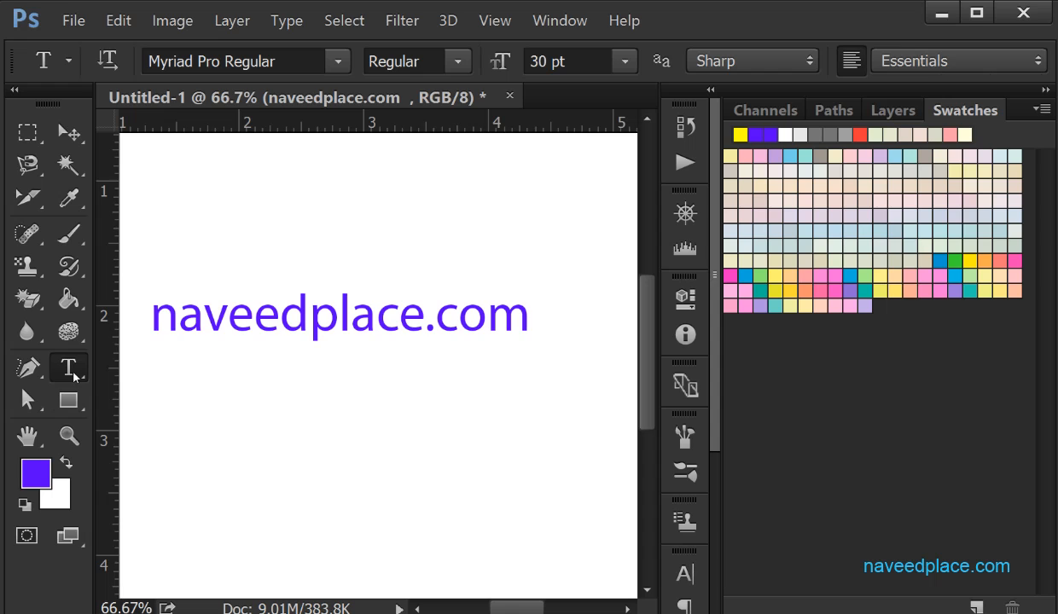
- Select the whole naveedplace.com text line and view the list of available type panels
left_click_drag(515, 320, 128, 331)
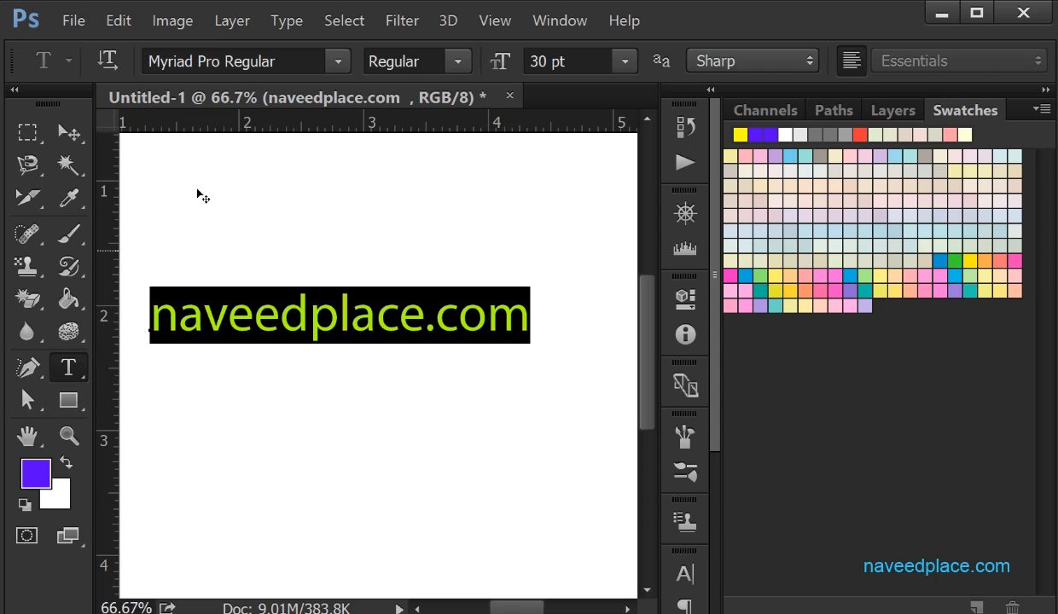
left_click(286, 25)
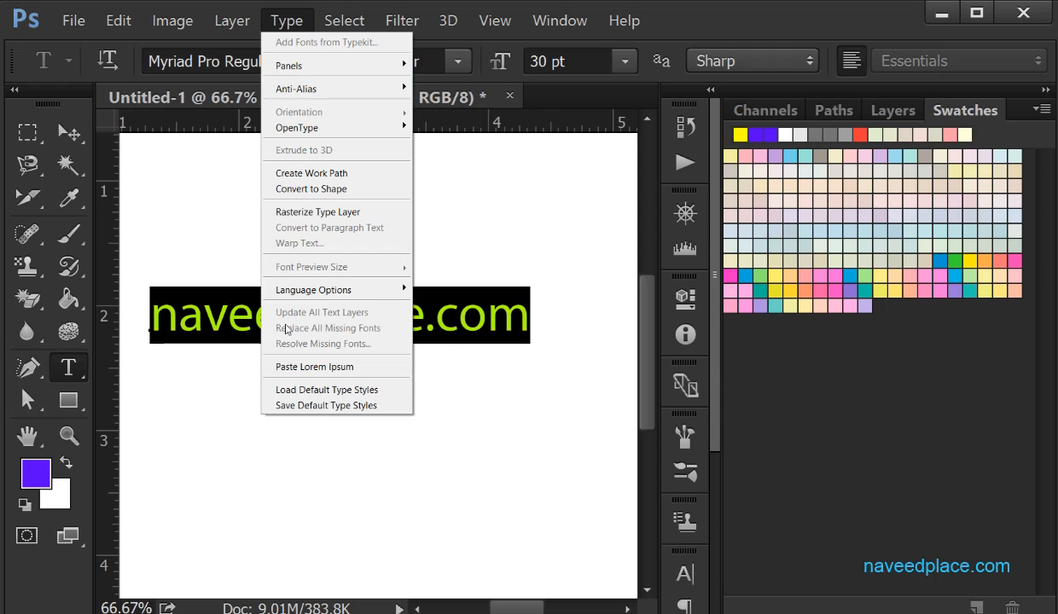
mouse_move(286, 72)
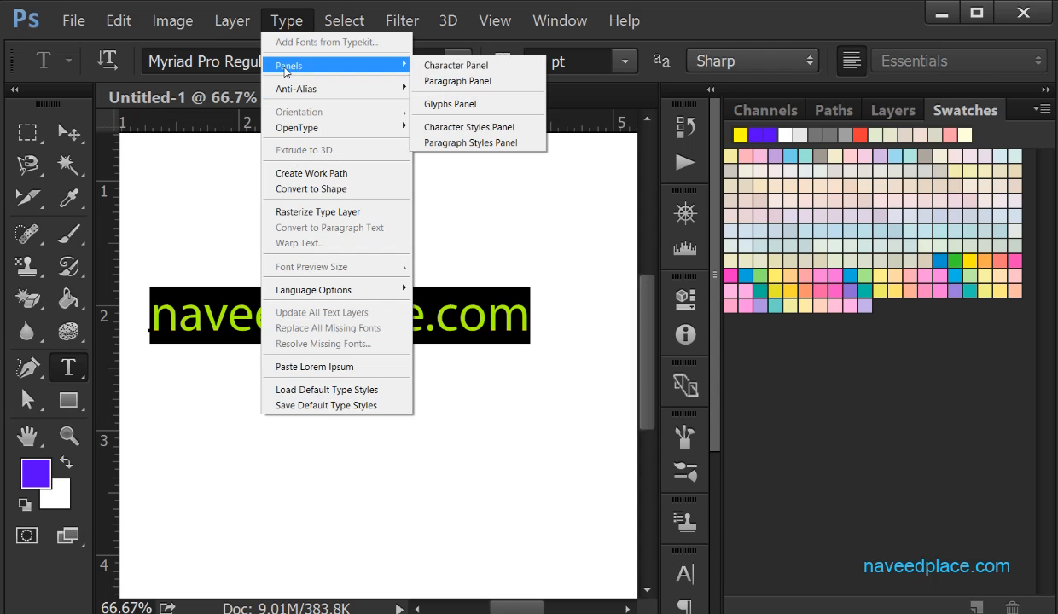
left_click(193, 135)
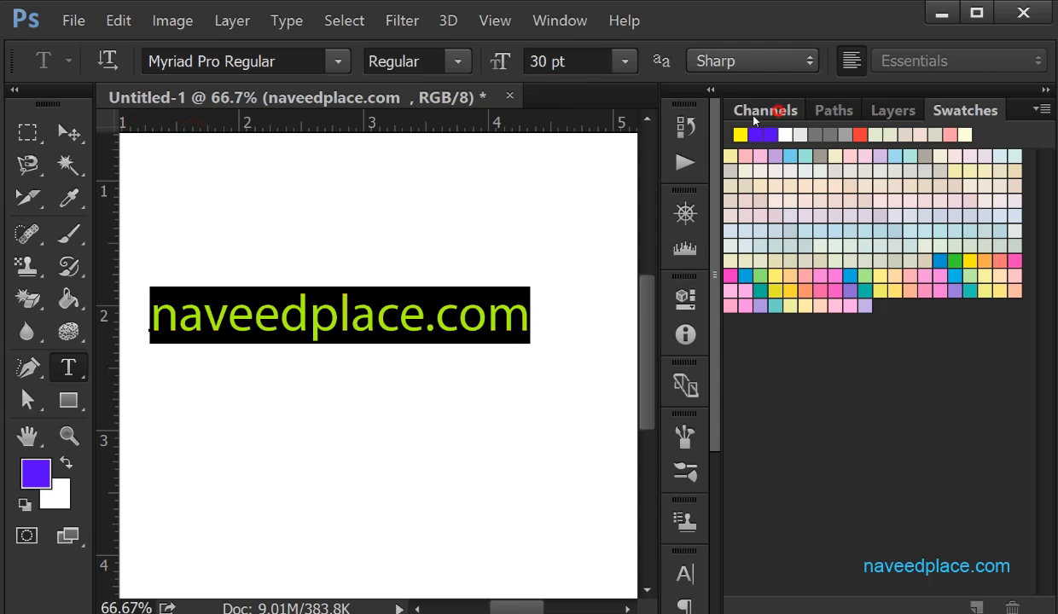
- Undock and regroup the docked panels so their order is Swatches, Paths, Layers, Channels
left_click_drag(756, 112, 495, 143)
left_click_drag(810, 112, 623, 202)
mouse_move(751, 110)
left_mouse_down()
mouse_move(666, 120)
mouse_move(574, 171)
mouse_move(830, 134)
mouse_move(827, 108)
left_mouse_up()
left_click_drag(626, 198, 896, 109)
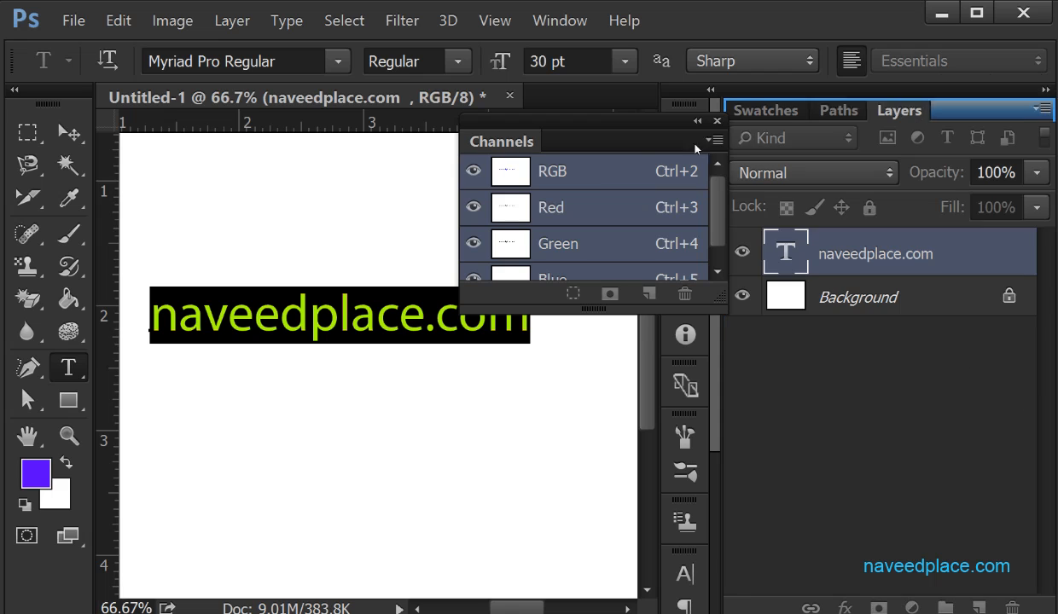
left_click_drag(526, 151, 934, 109)
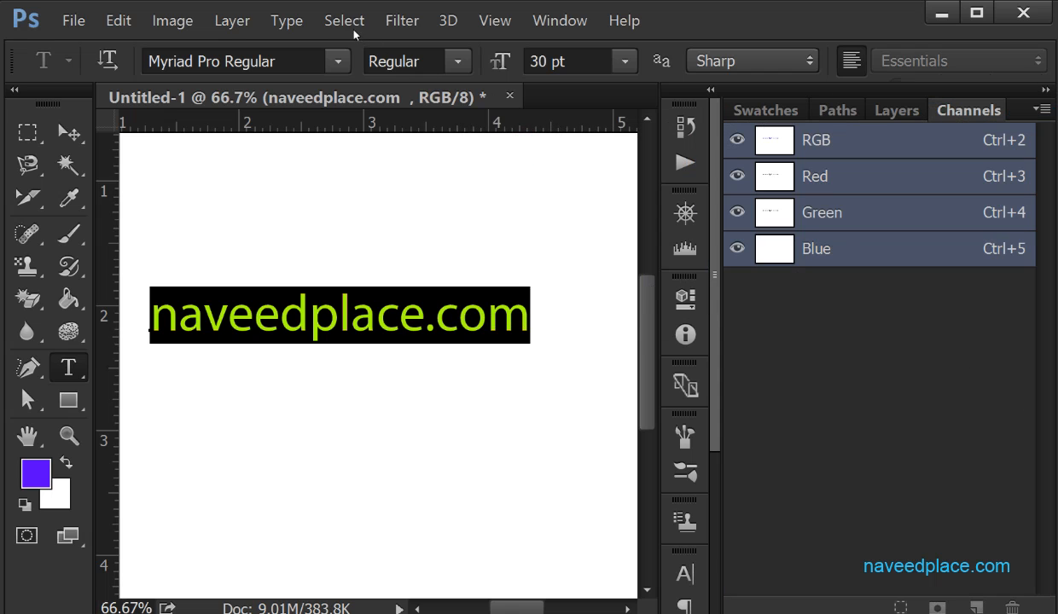
- Show the Character panel and set the selected naveedplace.com text's size to 37 pt
left_click(294, 29)
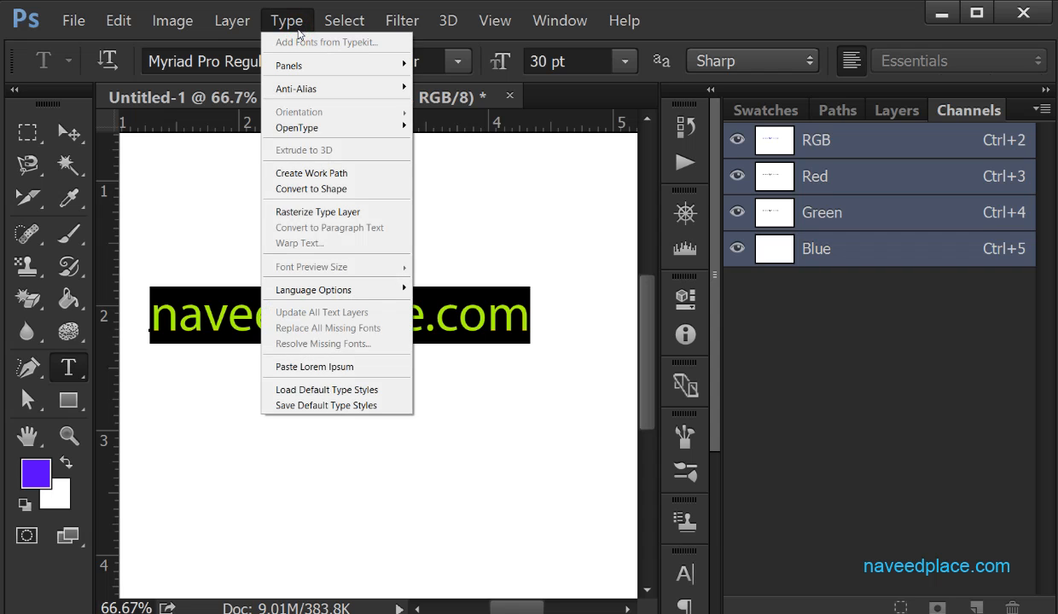
mouse_move(323, 66)
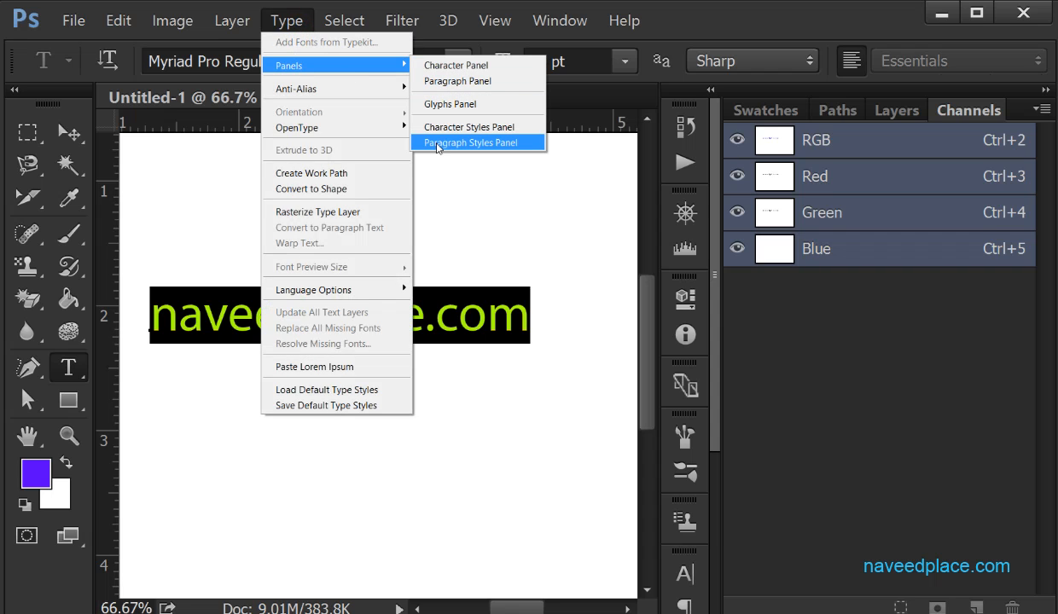
mouse_move(571, 24)
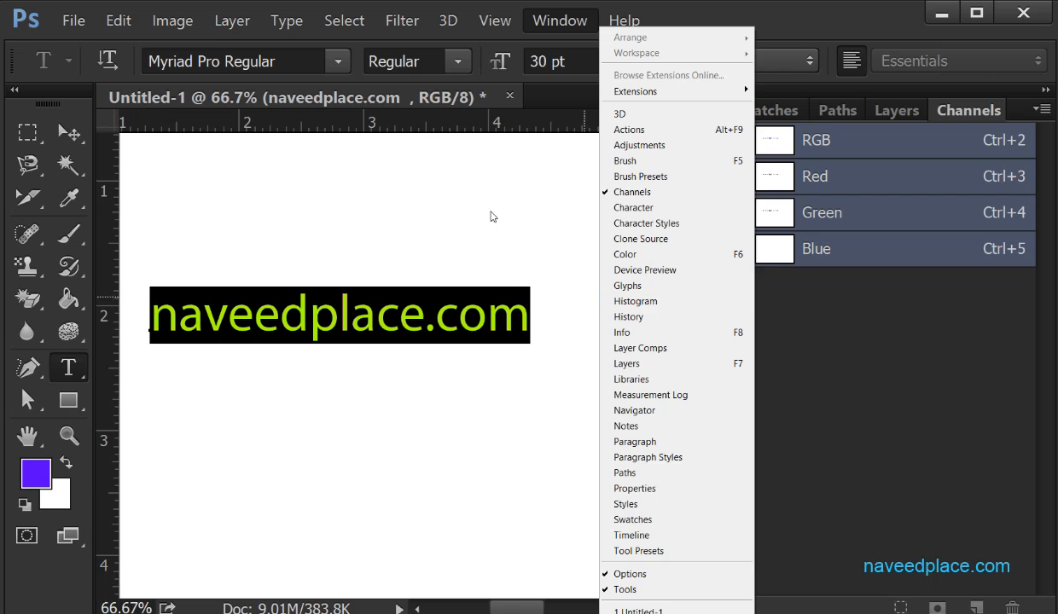
left_click(290, 24)
left_click(295, 26)
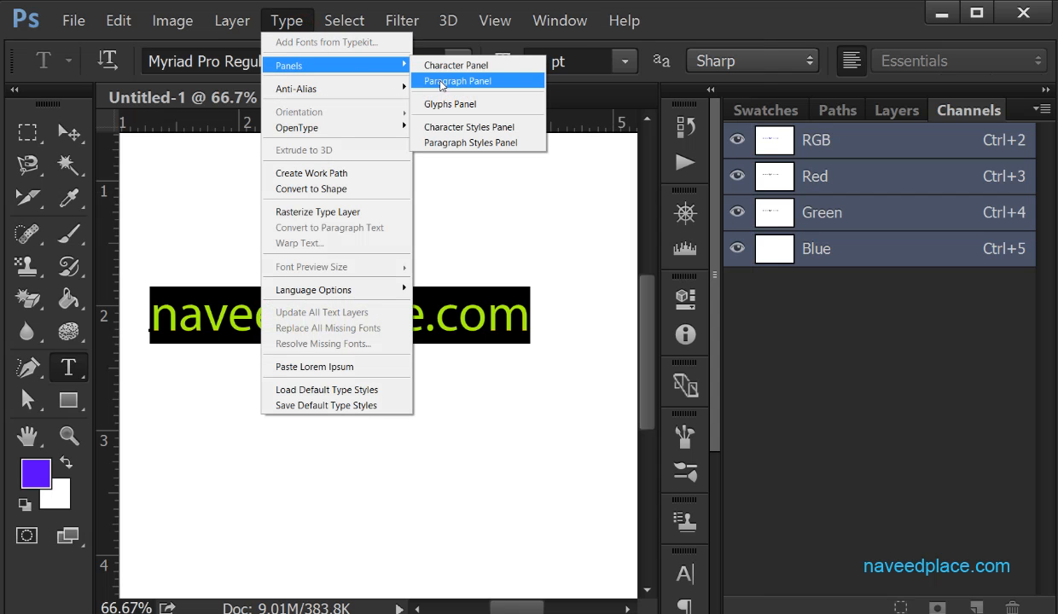
left_click(468, 68)
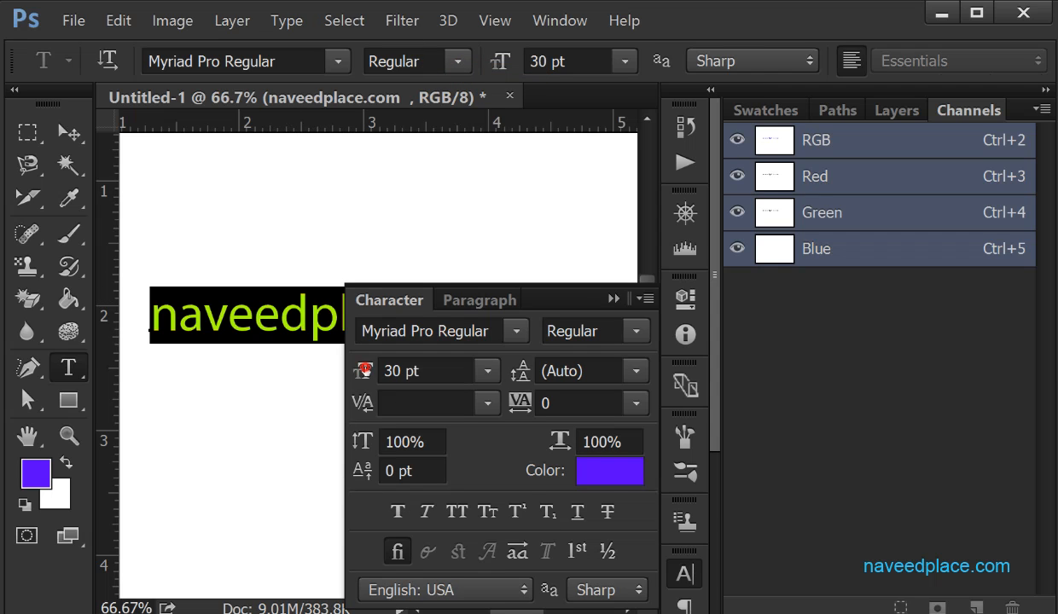
mouse_move(364, 371)
left_mouse_down()
mouse_move(423, 370)
mouse_move(371, 371)
left_mouse_up()
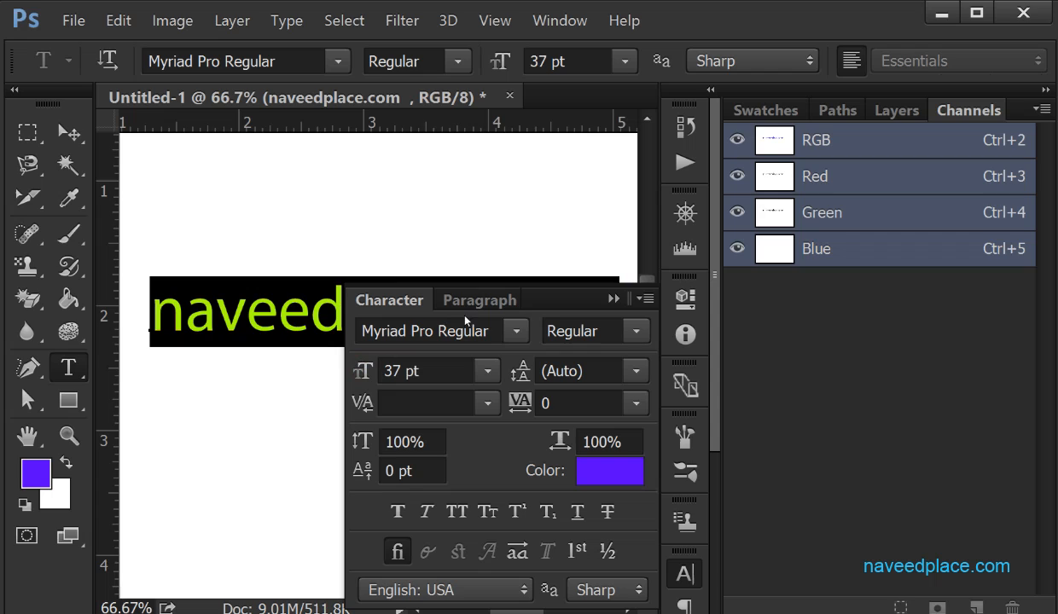
- Try a strongly negative tracking value on the selected text, and set the tracking to 620
left_click(538, 408)
type("-300")
key("Return")
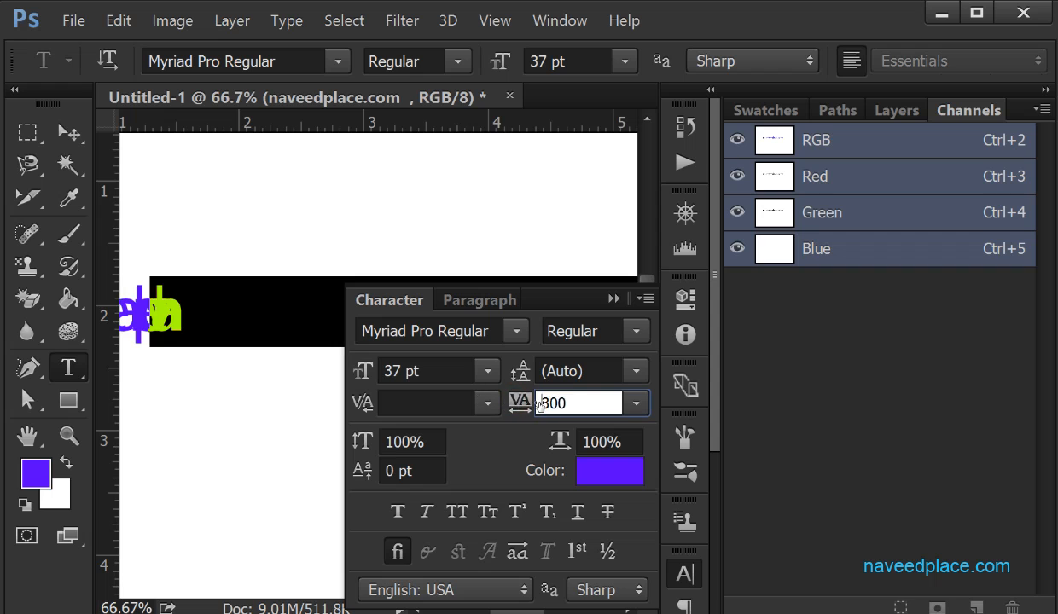
left_click_drag(517, 401, 529, 394)
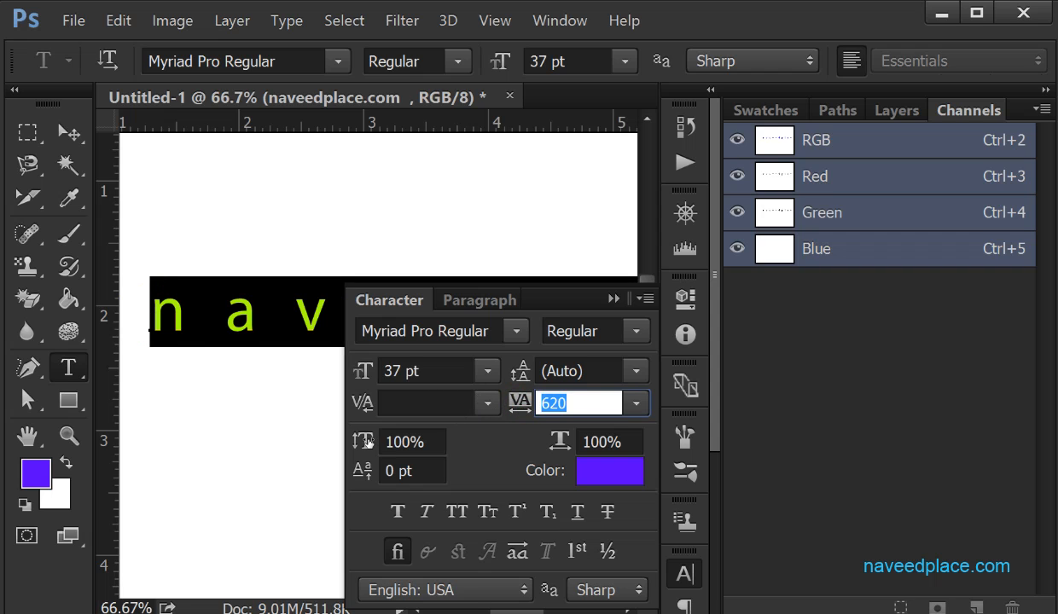
- Set the selected text's vertical scale to 135% and its colour to orange c58302, and collapse the Character panel
left_click_drag(365, 441, 481, 421)
left_click(610, 470)
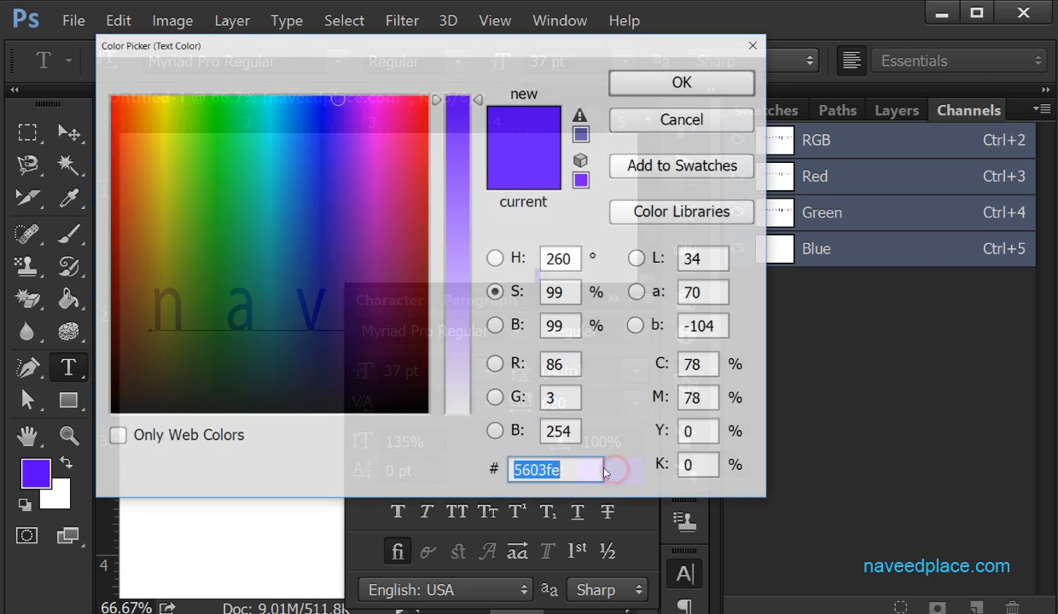
left_click_drag(298, 266, 145, 168)
left_click(667, 84)
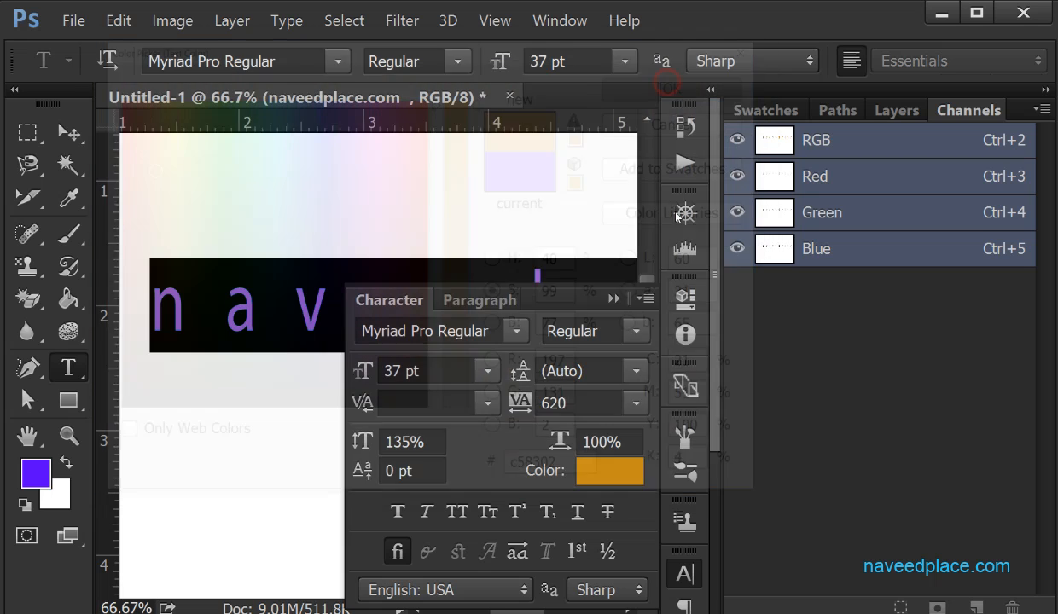
left_click(614, 298)
left_click(288, 20)
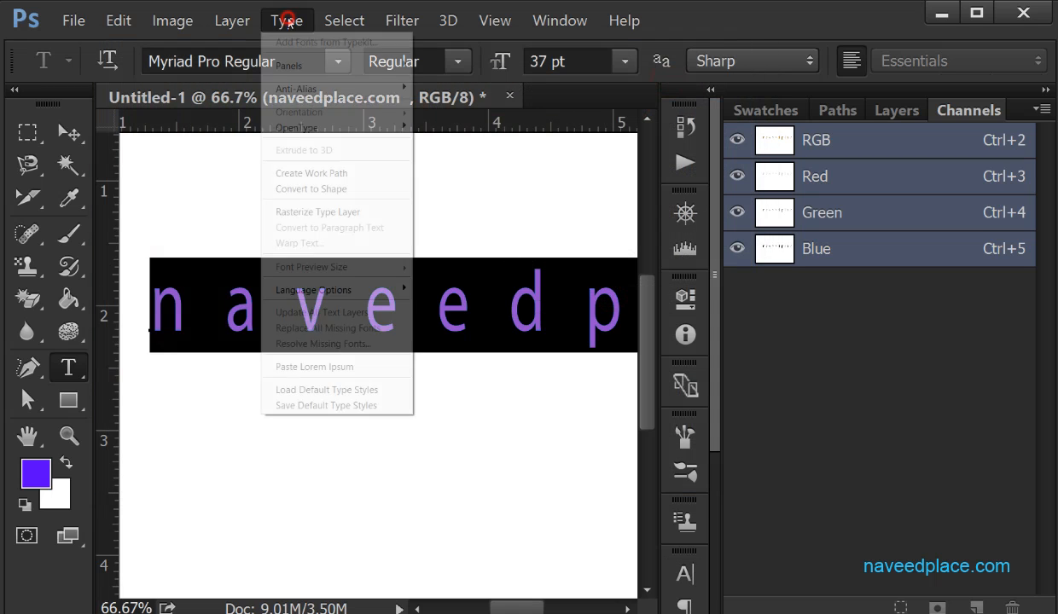
mouse_move(288, 66)
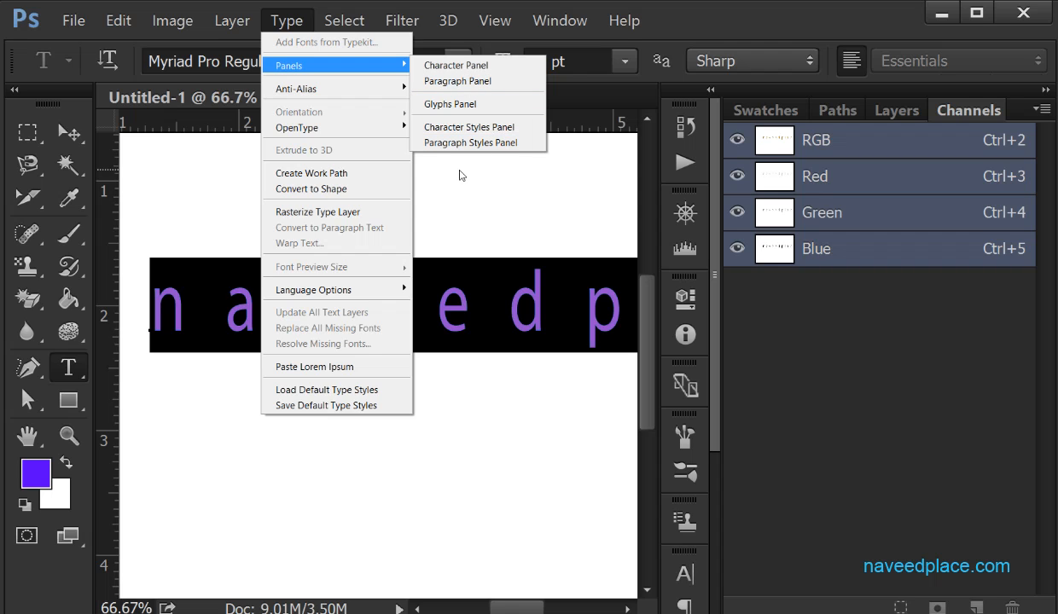
left_click(458, 212)
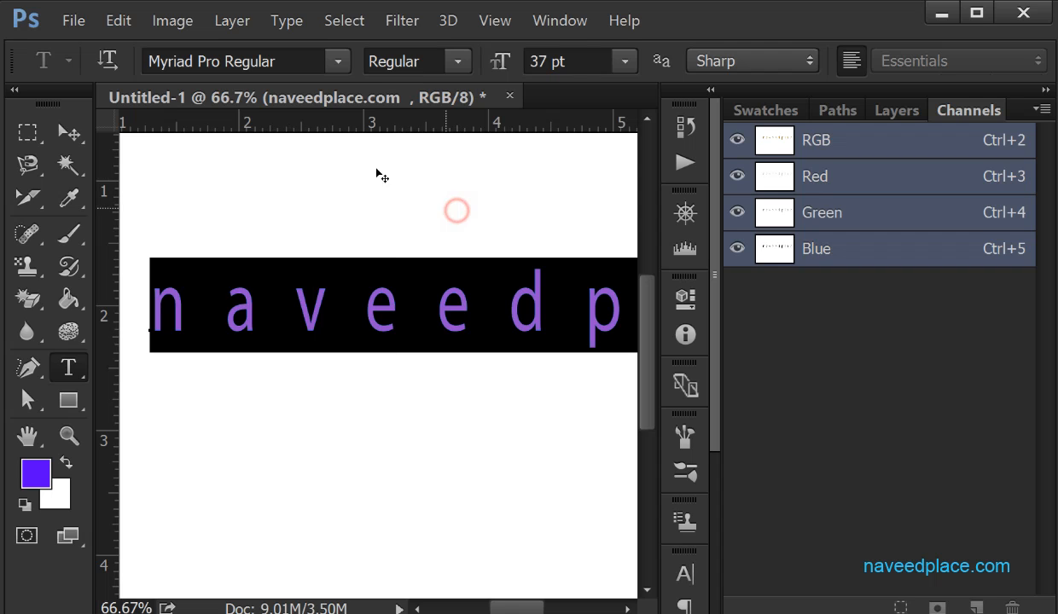
- Set the selected text's anti-aliasing to Windows LCD and inspect the letter edges at 300% magnification
left_click(275, 26)
mouse_move(285, 95)
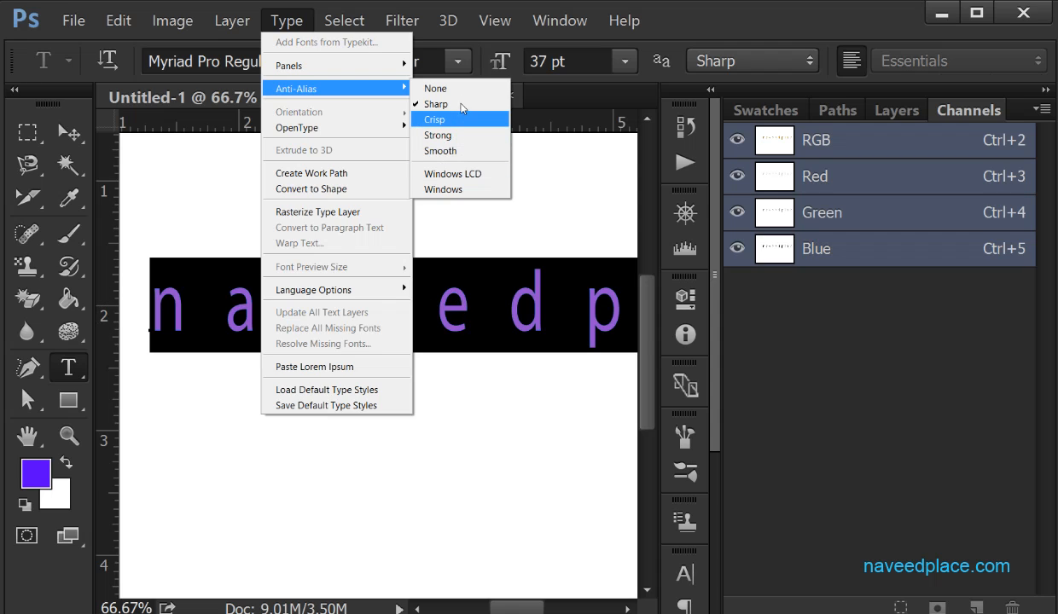
left_click(475, 173)
key("ctrl+plus")
key("ctrl+plus")
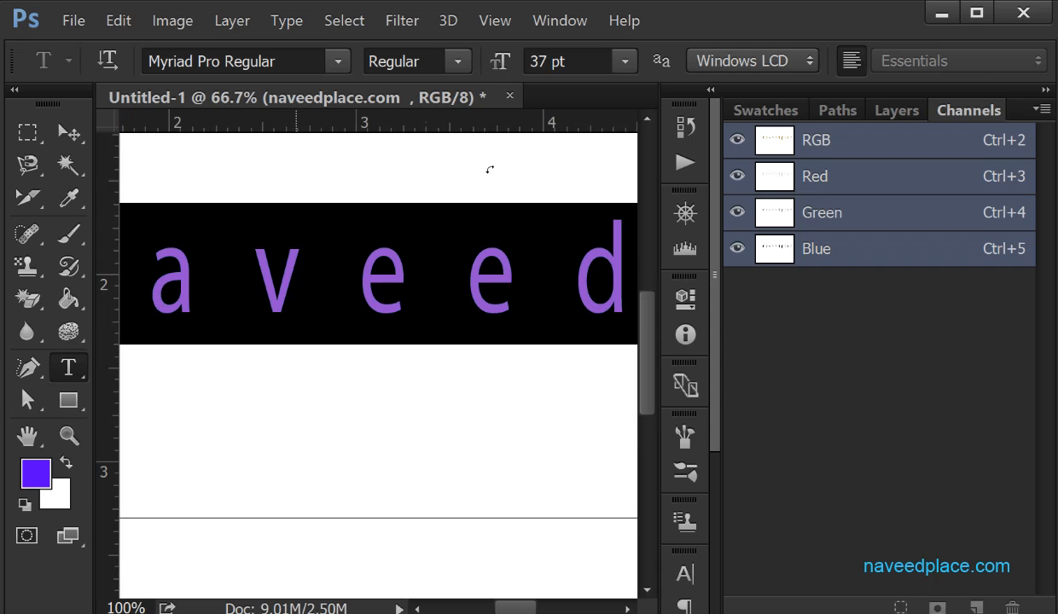
key("ctrl+plus")
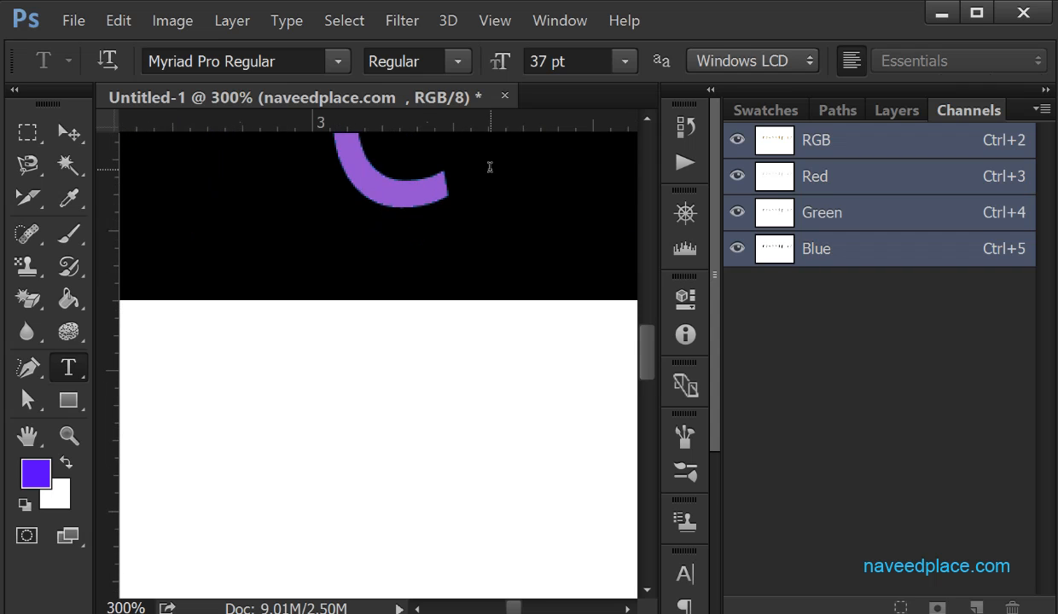
- Delete the selected text, and discard all pending edits to the type layer
key("BackSpace")
key("ctrl+z")
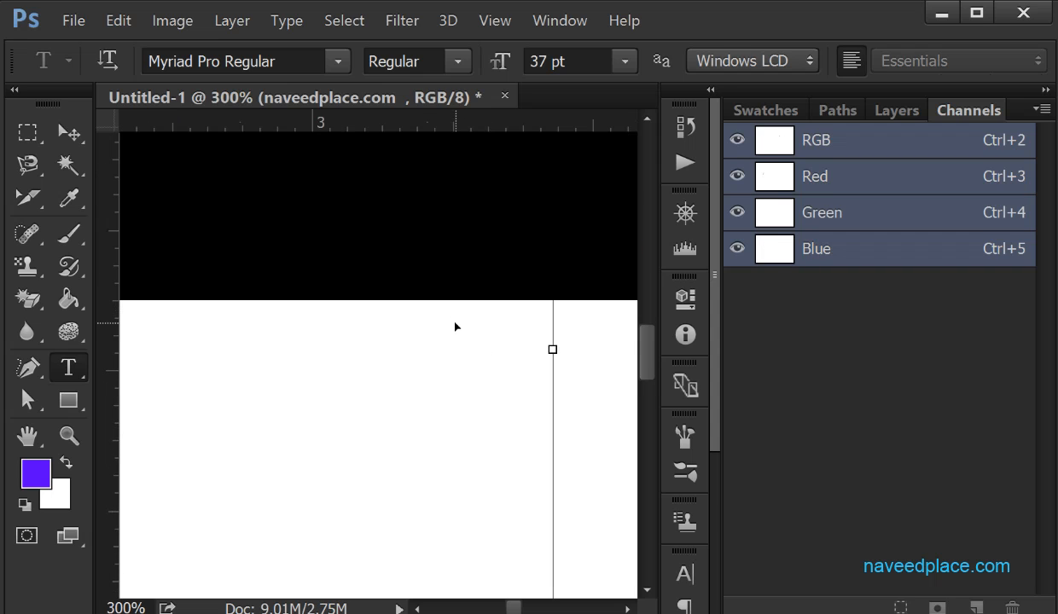
key("Escape")
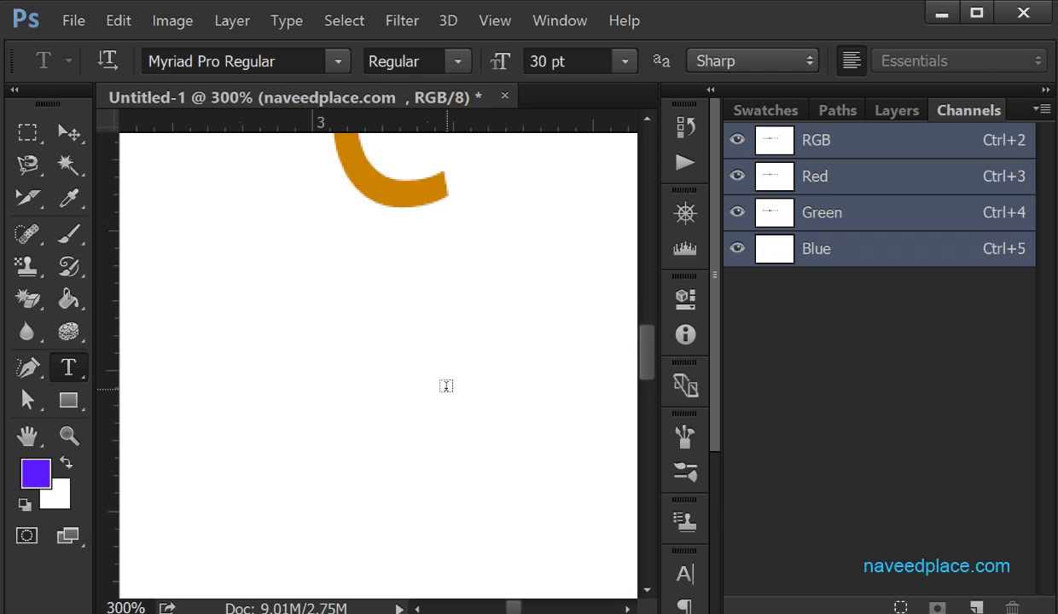
- Select the letter "e" before ".com" in the text and set the anti-aliasing to Crisp
left_click_drag(432, 321, 178, 556)
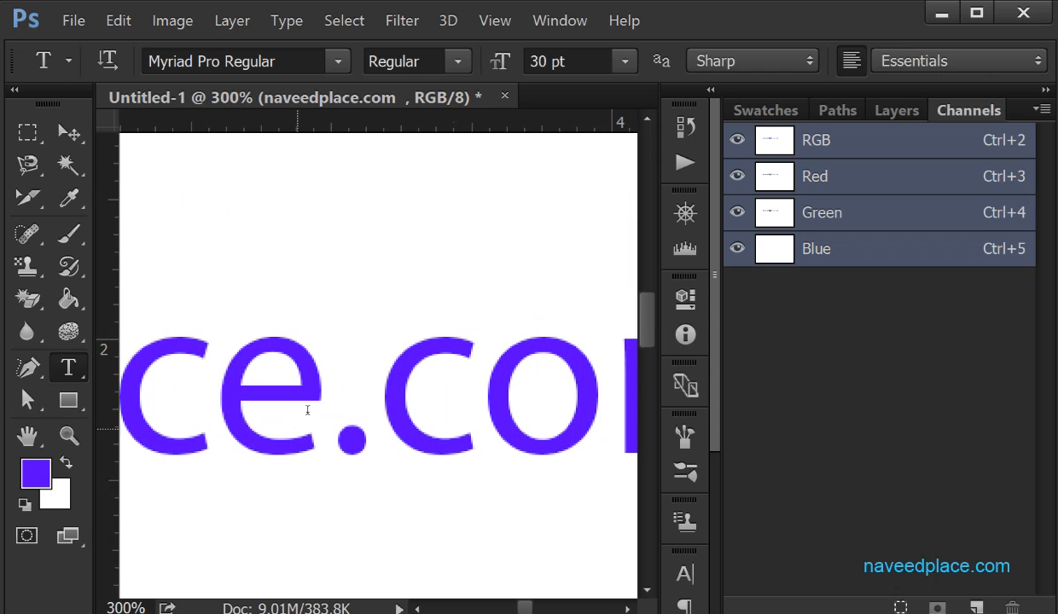
left_click_drag(316, 403, 248, 401)
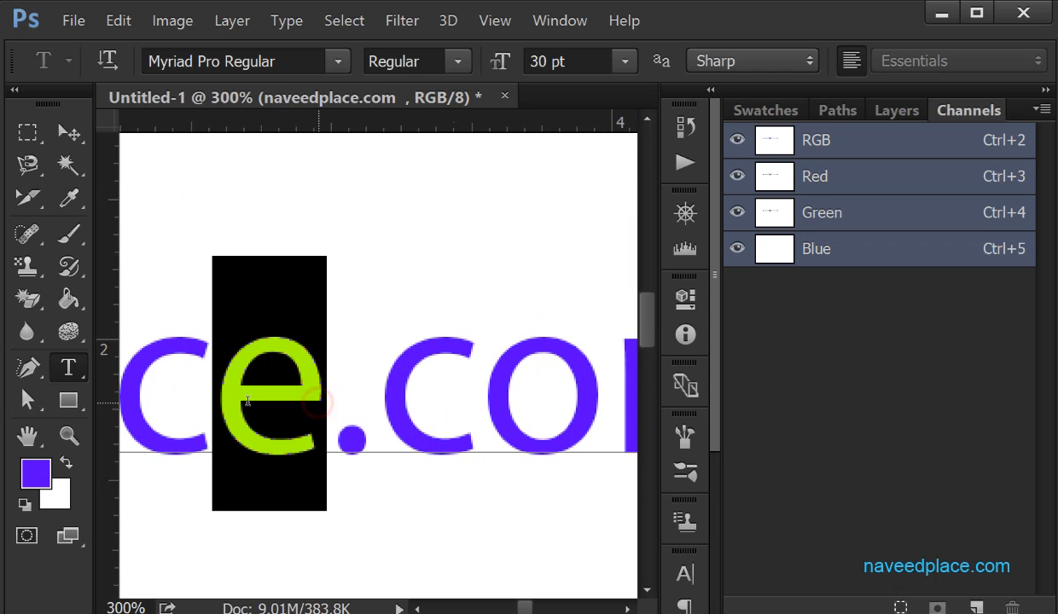
left_click(298, 26)
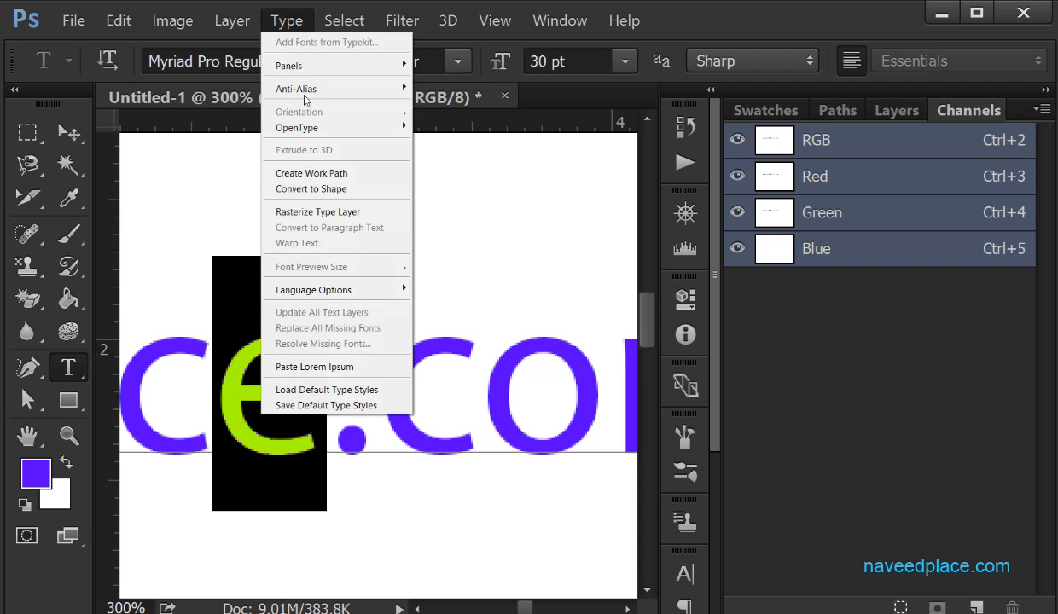
mouse_move(398, 95)
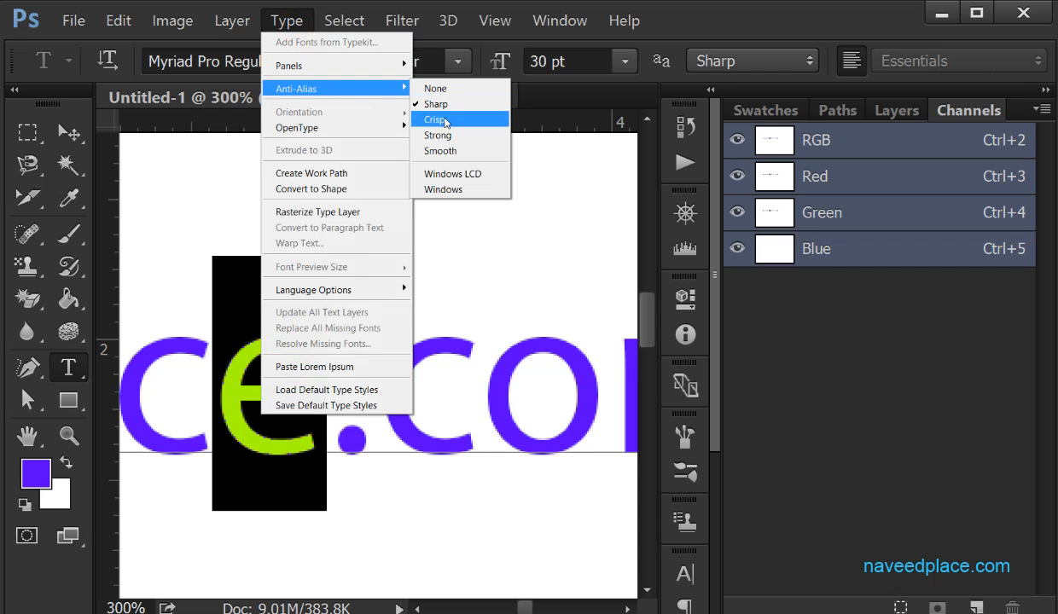
left_click(437, 119)
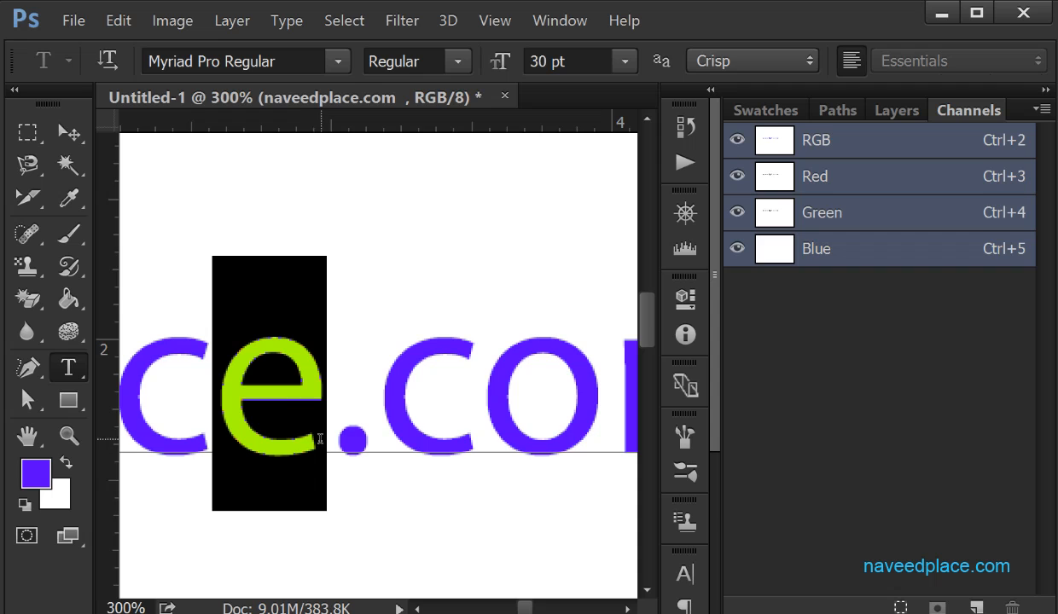
- Try the Strong and Smooth anti-aliasing modes on the selected letter "e" before ".com"
left_click(287, 21)
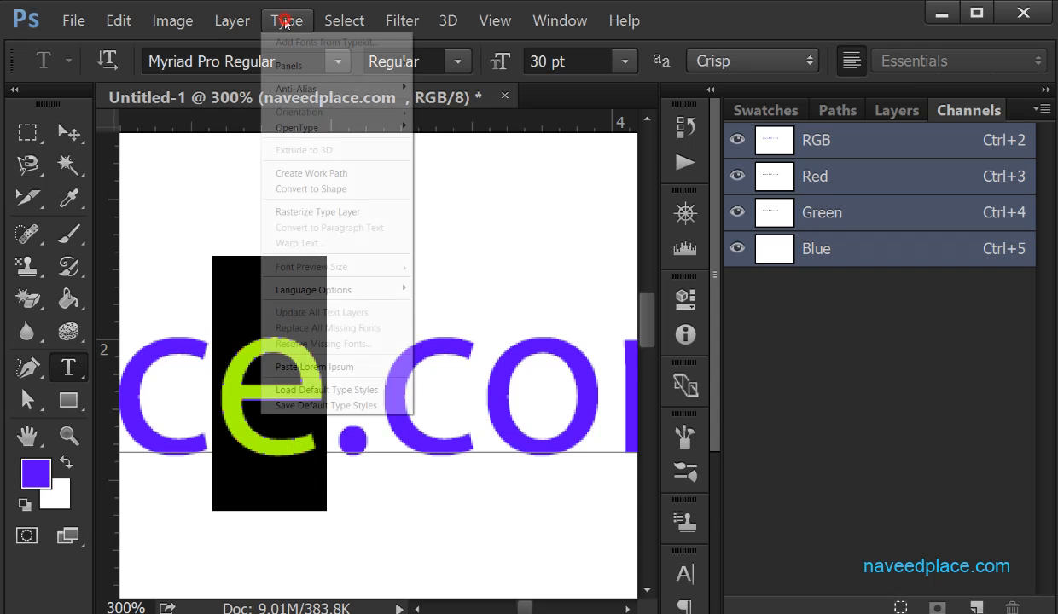
mouse_move(408, 89)
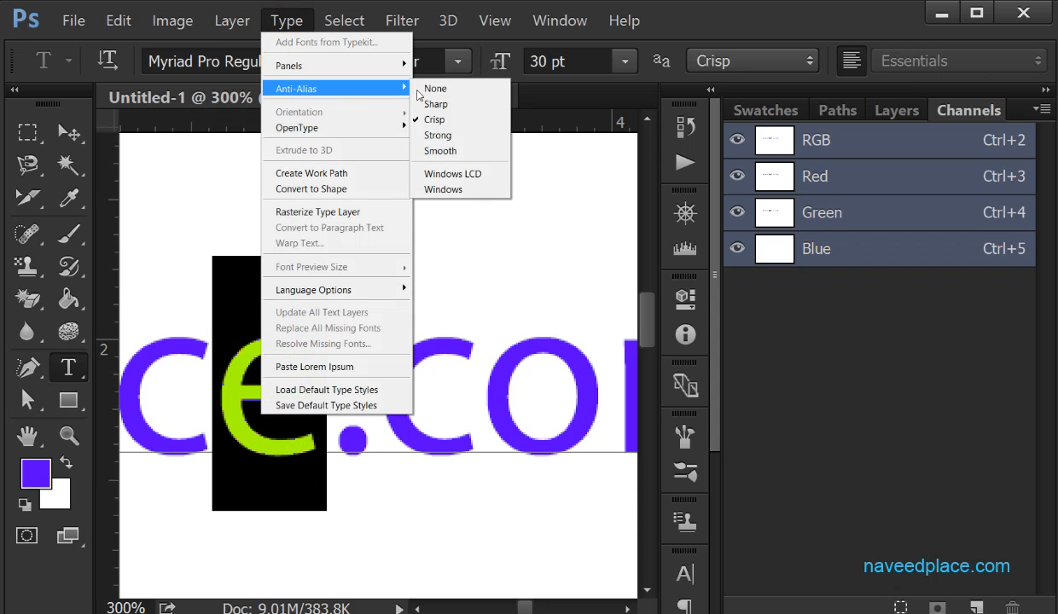
left_click(437, 135)
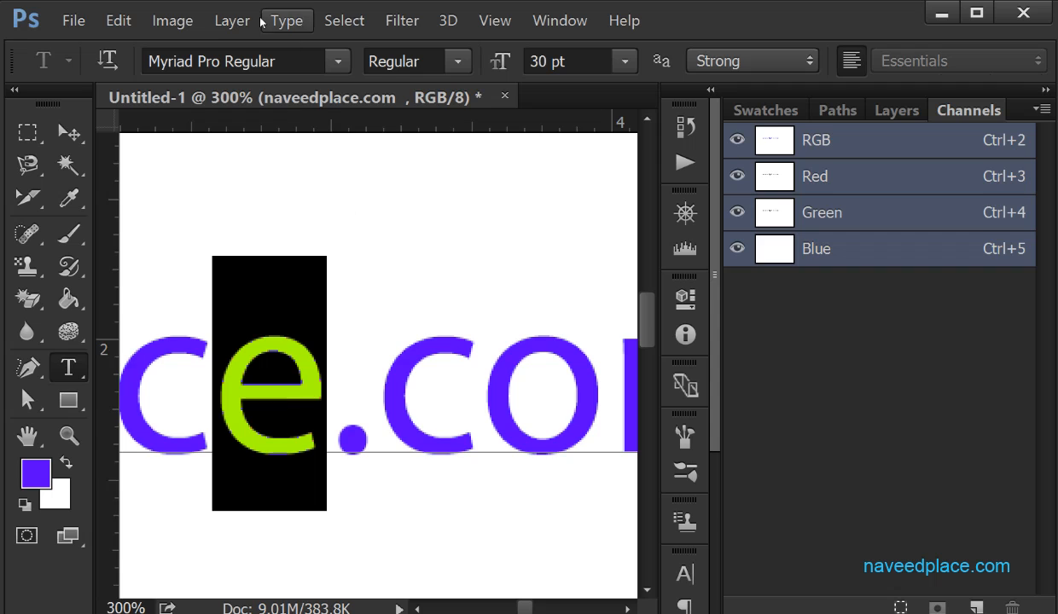
left_click(286, 20)
left_click(309, 88)
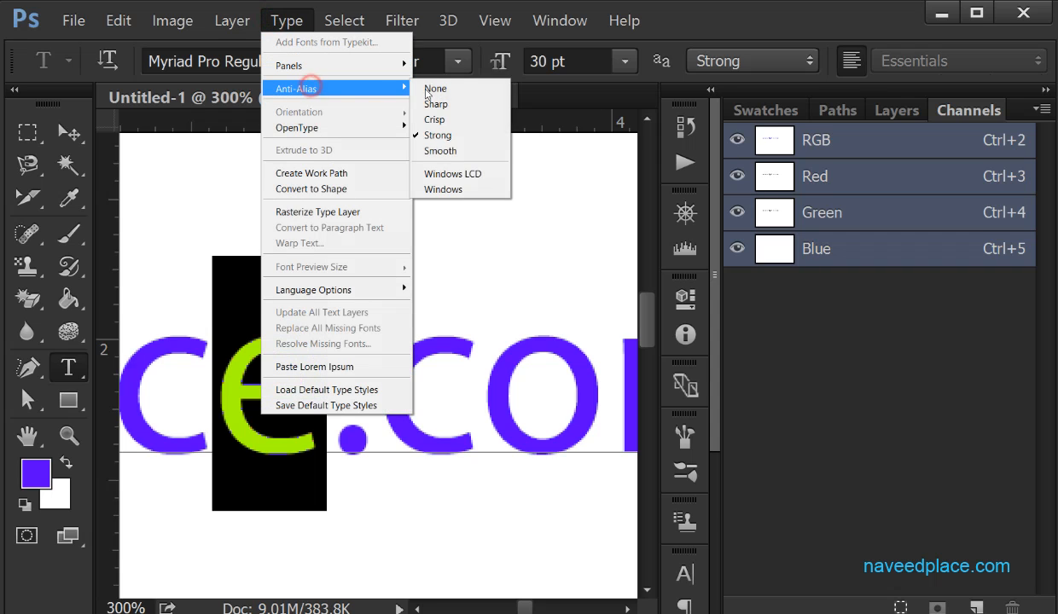
left_click(440, 151)
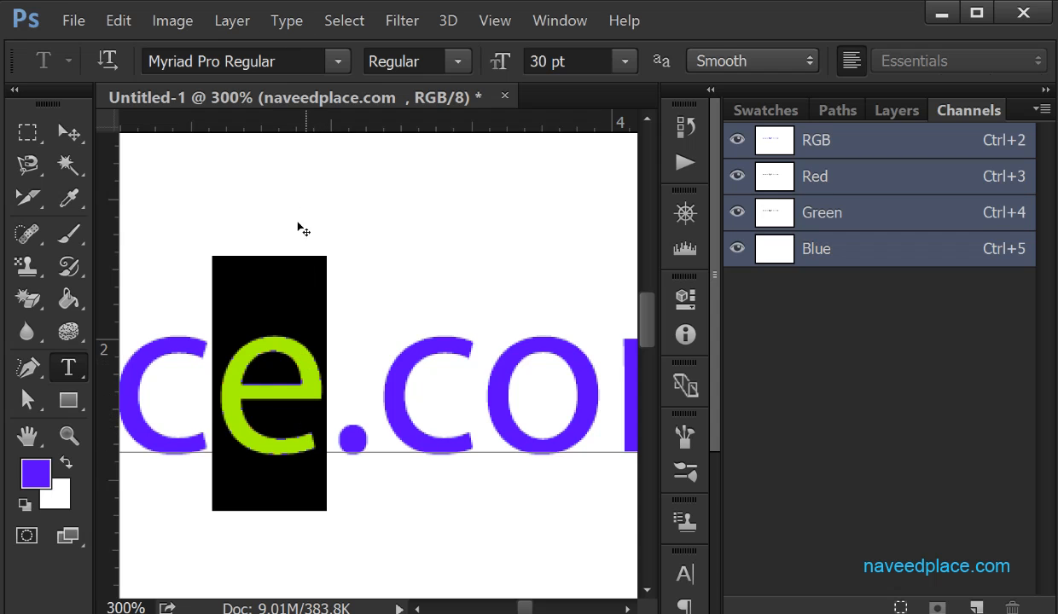
- Discard the pending anti-aliasing edits to the type layer and leave text editing
left_click(286, 20)
mouse_move(290, 88)
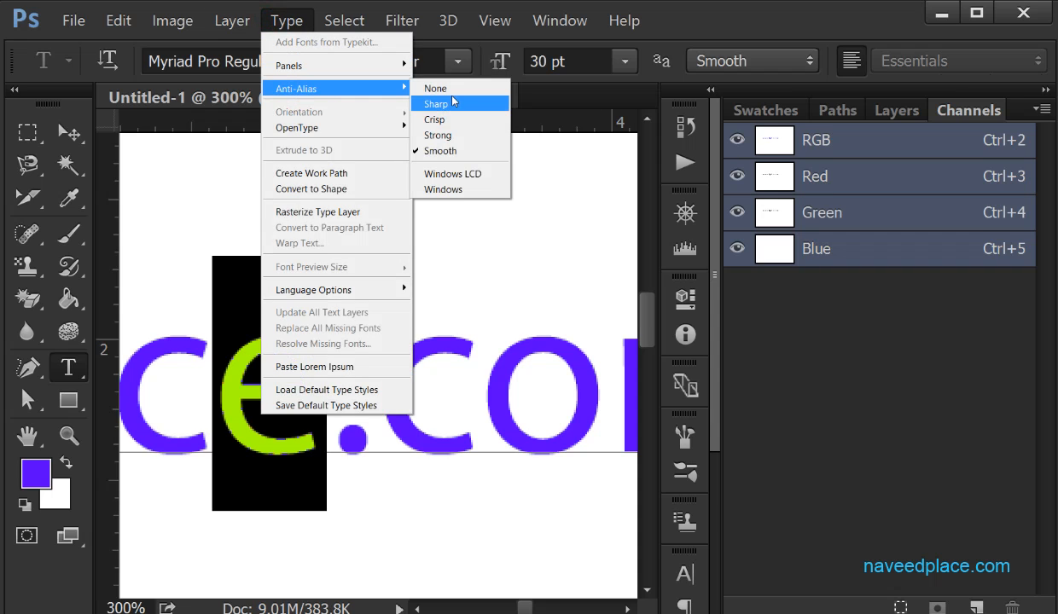
left_click(223, 217)
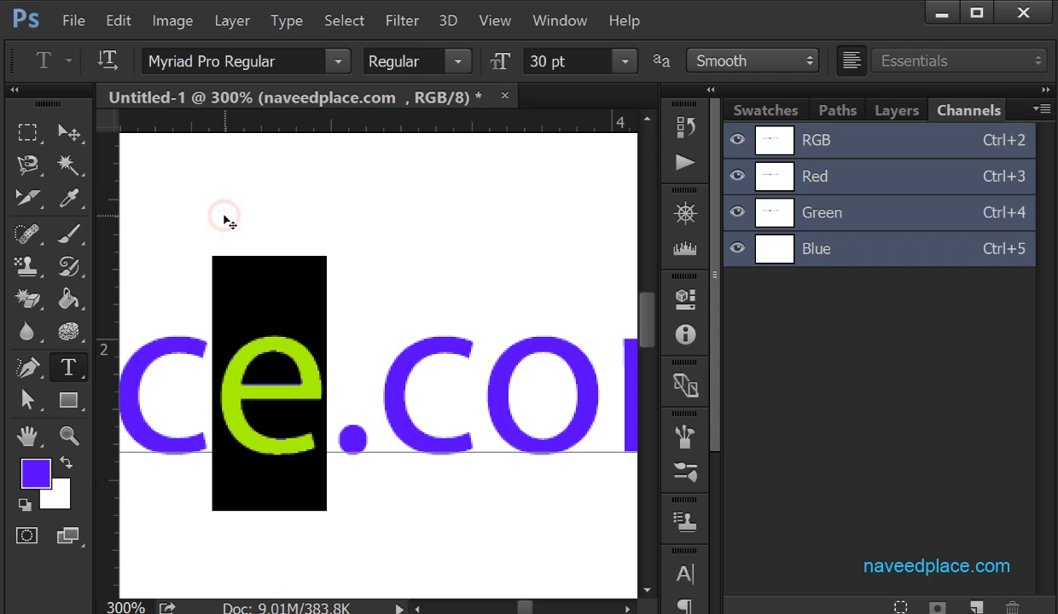
key("Escape")
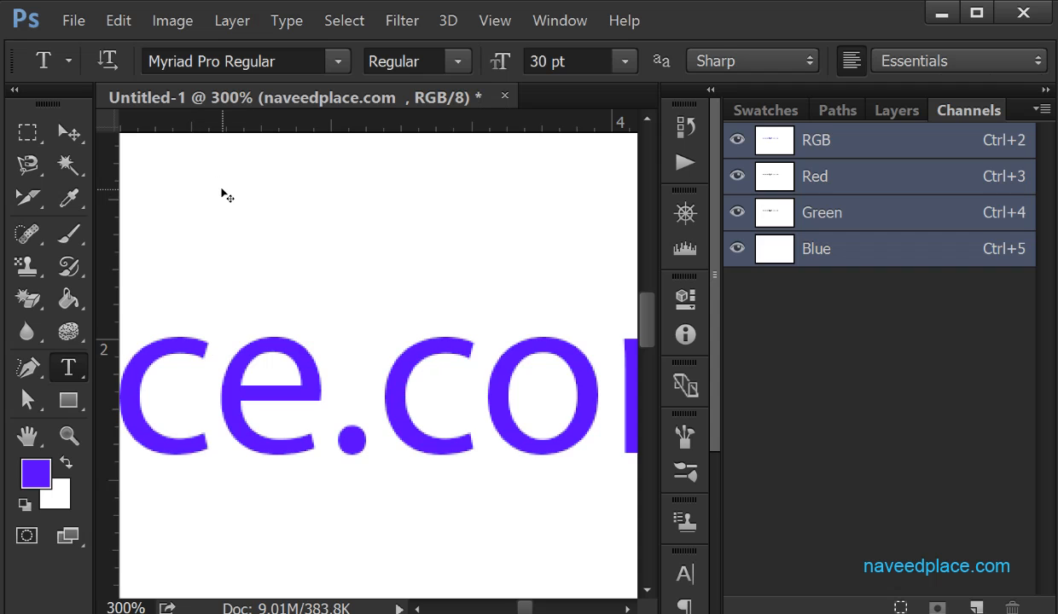
- Try to select the whole naveedplace.com text at 50% magnification and reach its type orientation options
key("ctrl+minus")
key("ctrl+minus")
key("ctrl+minus")
key("ctrl+minus")
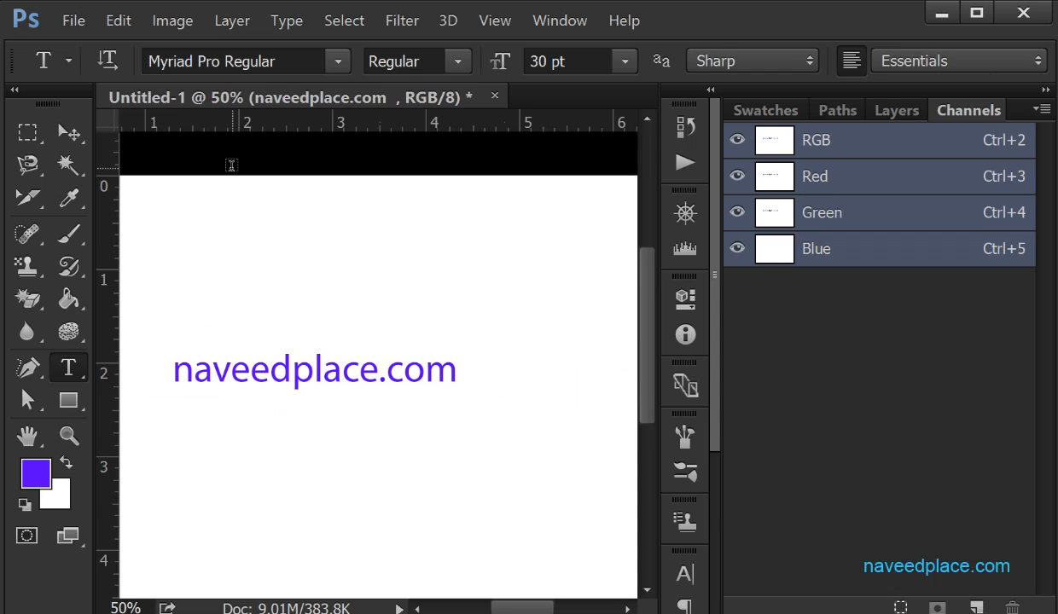
left_click_drag(447, 367, 158, 363)
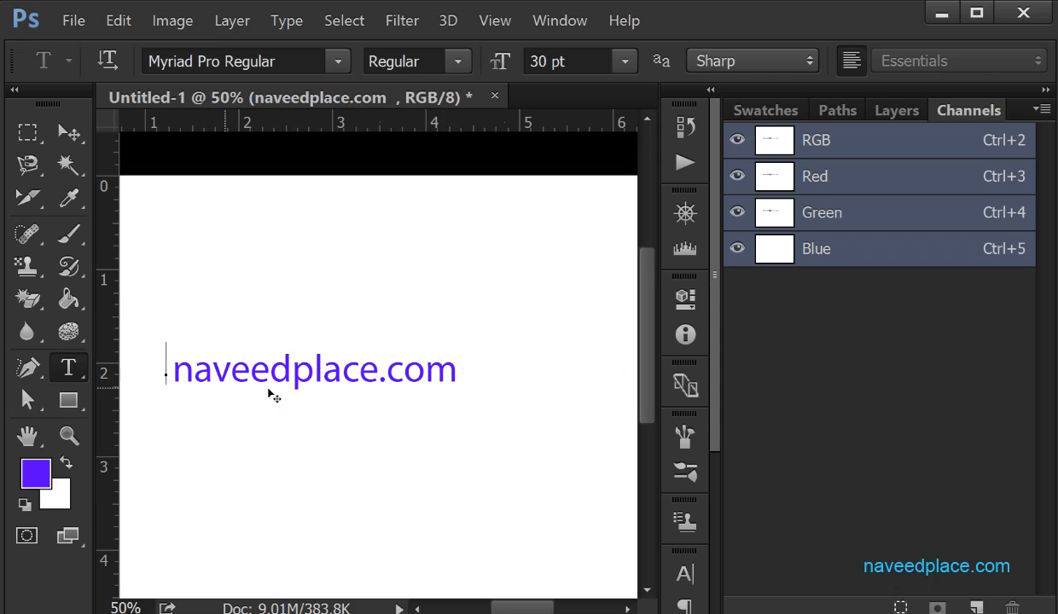
left_click(459, 370)
left_click(448, 368)
left_click(165, 356)
left_click(242, 21)
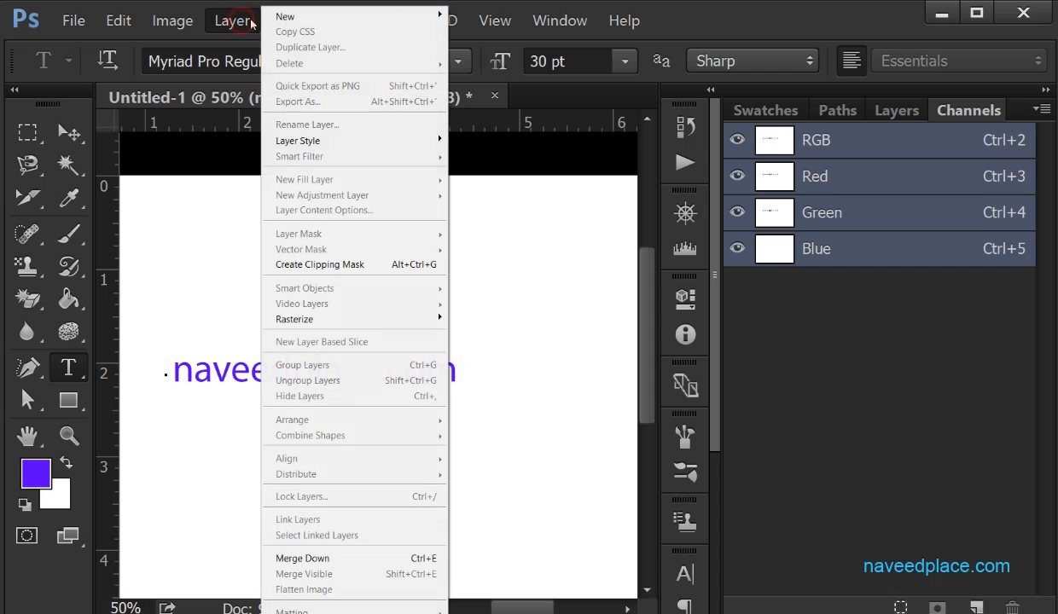
left_click(224, 151)
left_click(280, 20)
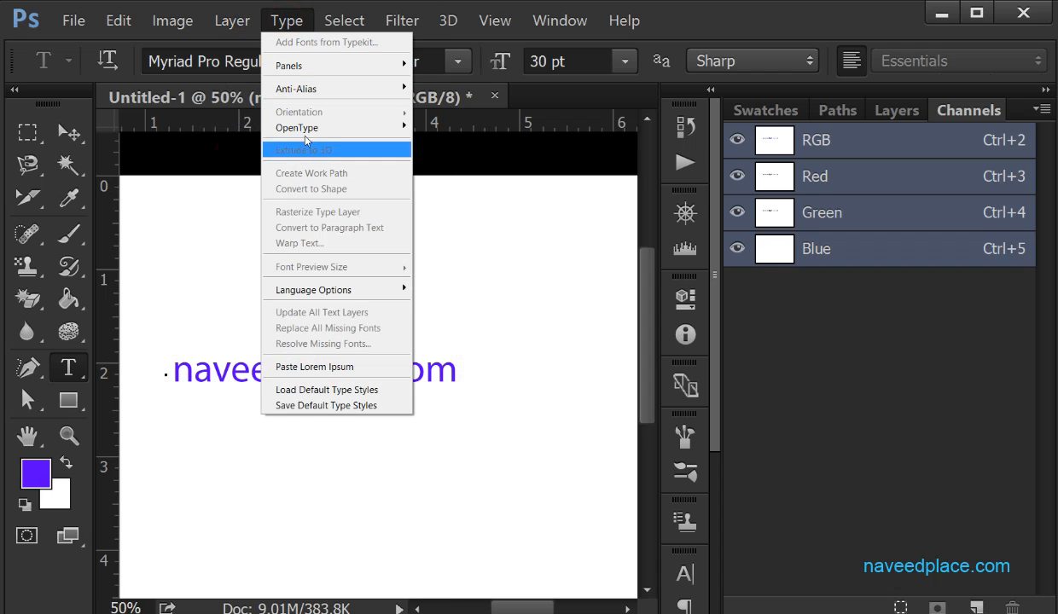
- Show the document's layers and select all of the naveedplace.com text for editing
left_click(768, 111)
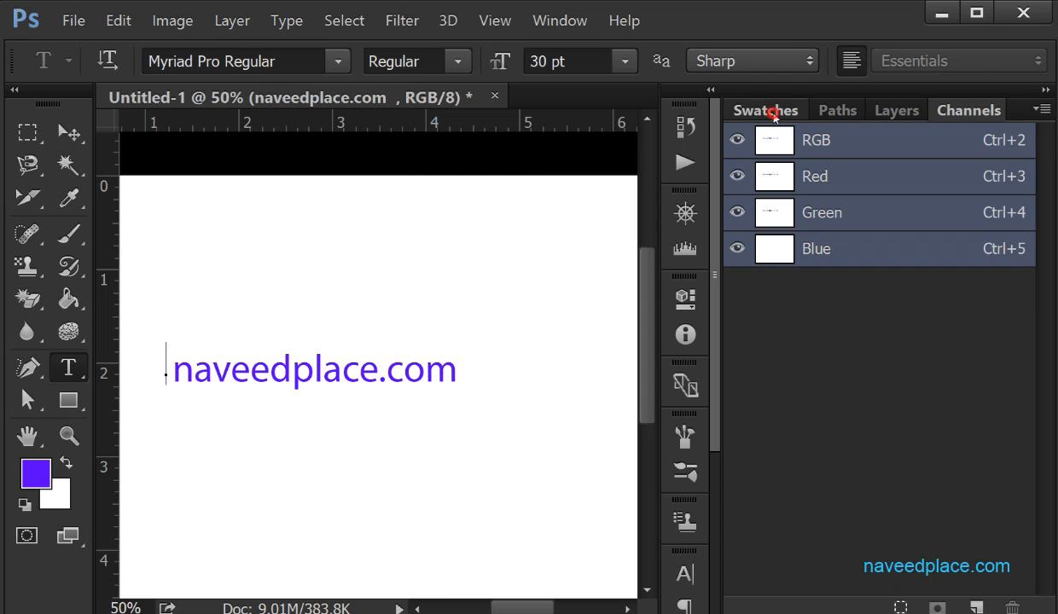
left_click(772, 111)
left_click(838, 111)
left_click(894, 111)
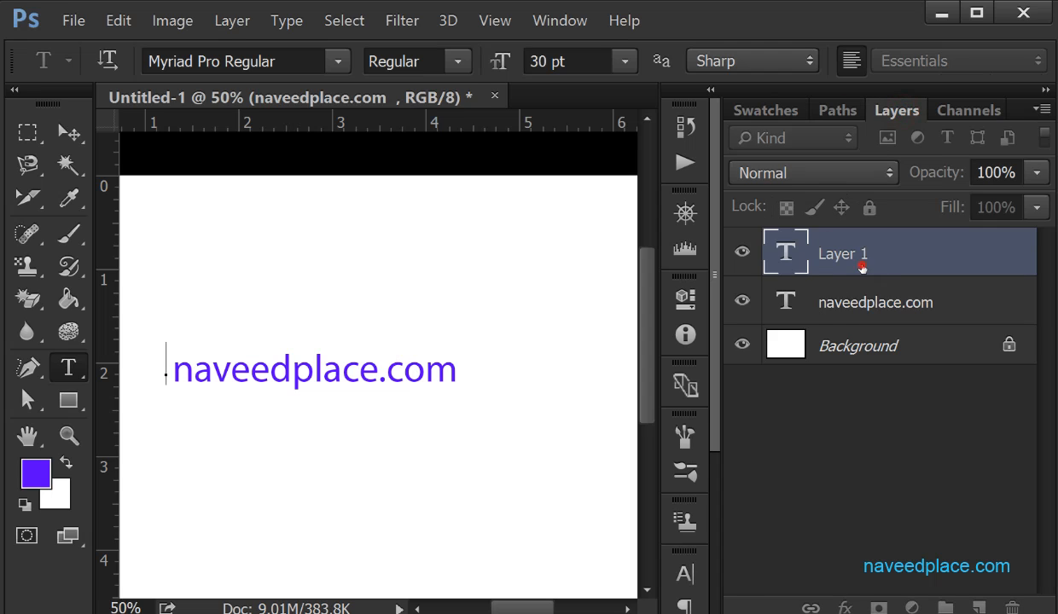
left_click(437, 379)
left_click_drag(461, 372, 138, 362)
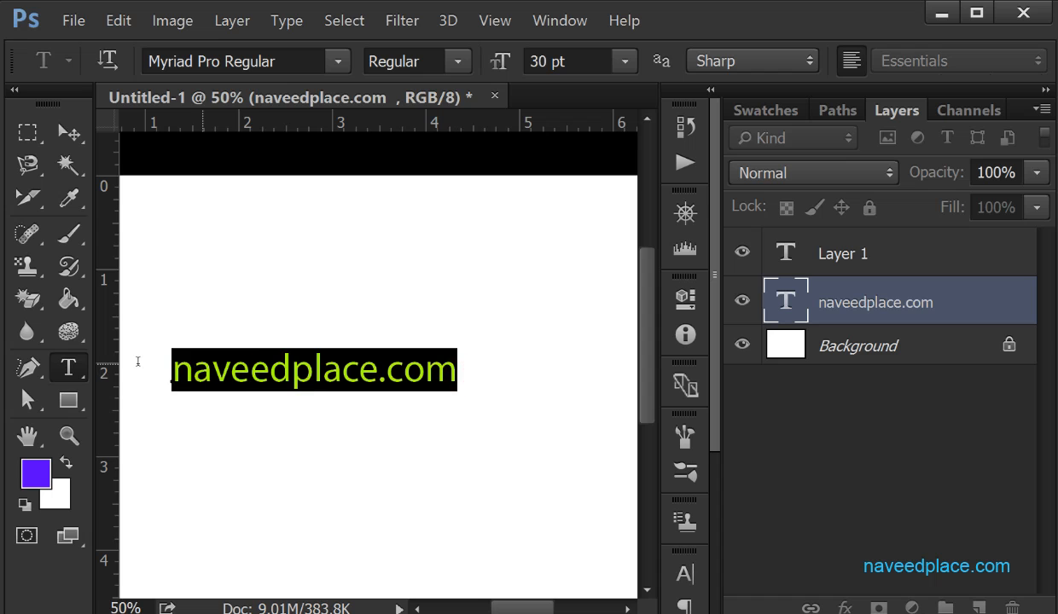
left_click(274, 28)
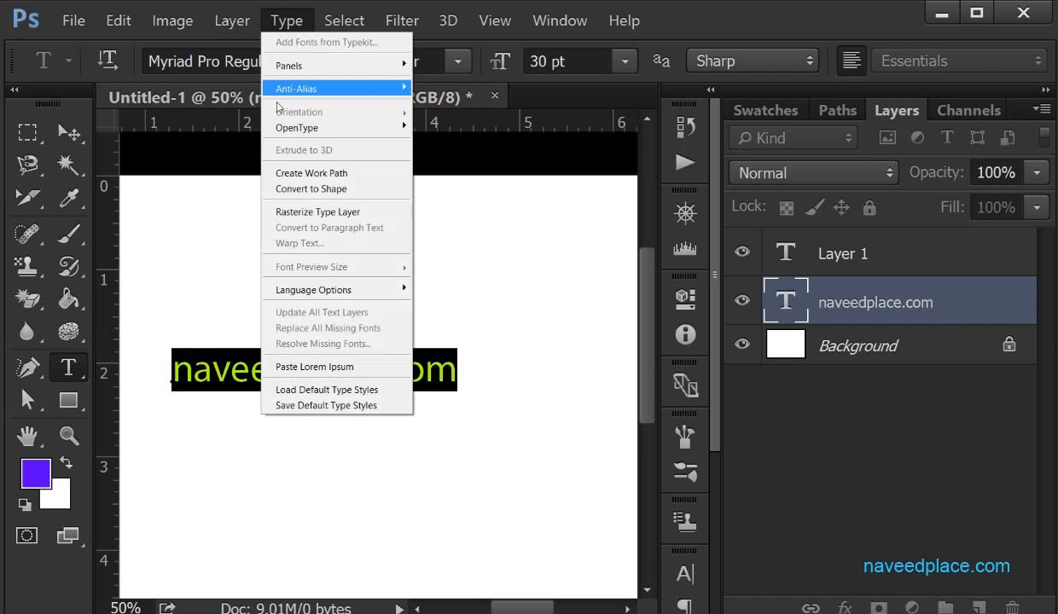
left_click(482, 366)
left_click(455, 369)
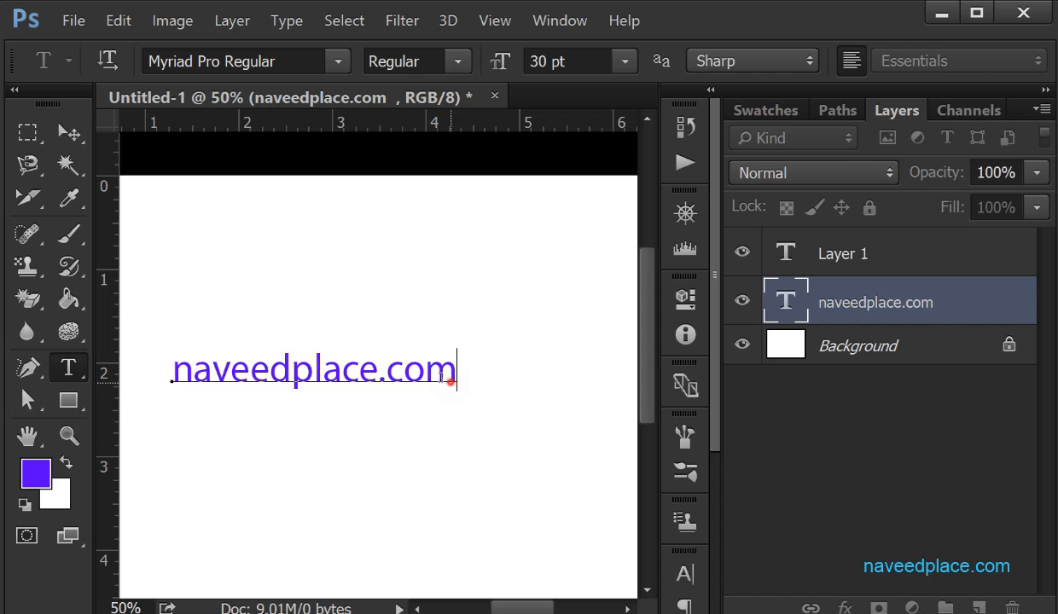
left_click_drag(456, 369, 196, 374)
left_click(310, 352)
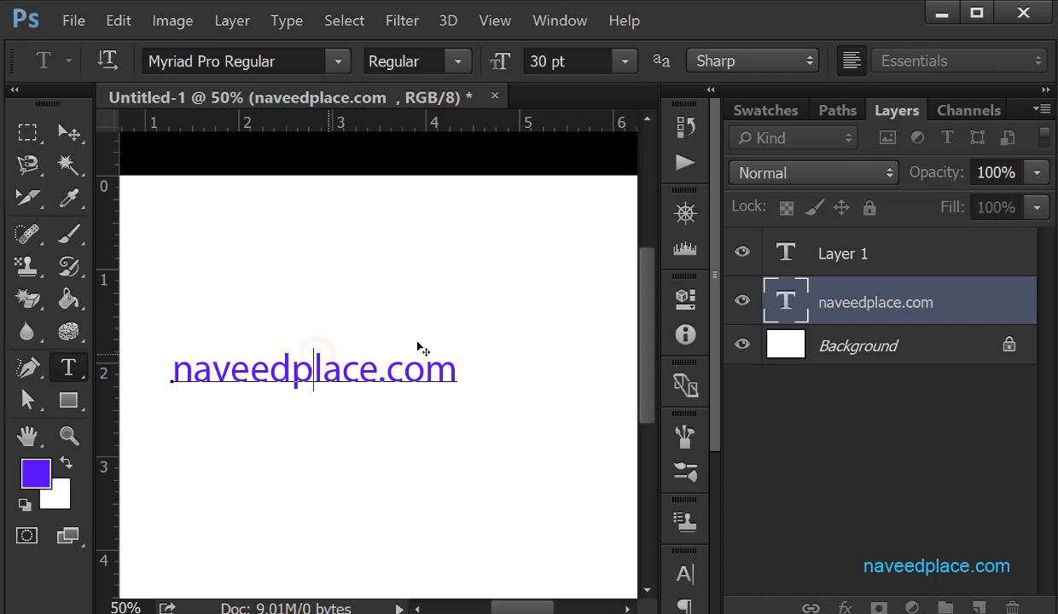
- Finish editing the text, leaving the naveedplace.com type layer selected
left_click(786, 348)
left_click(828, 273)
left_click(803, 299)
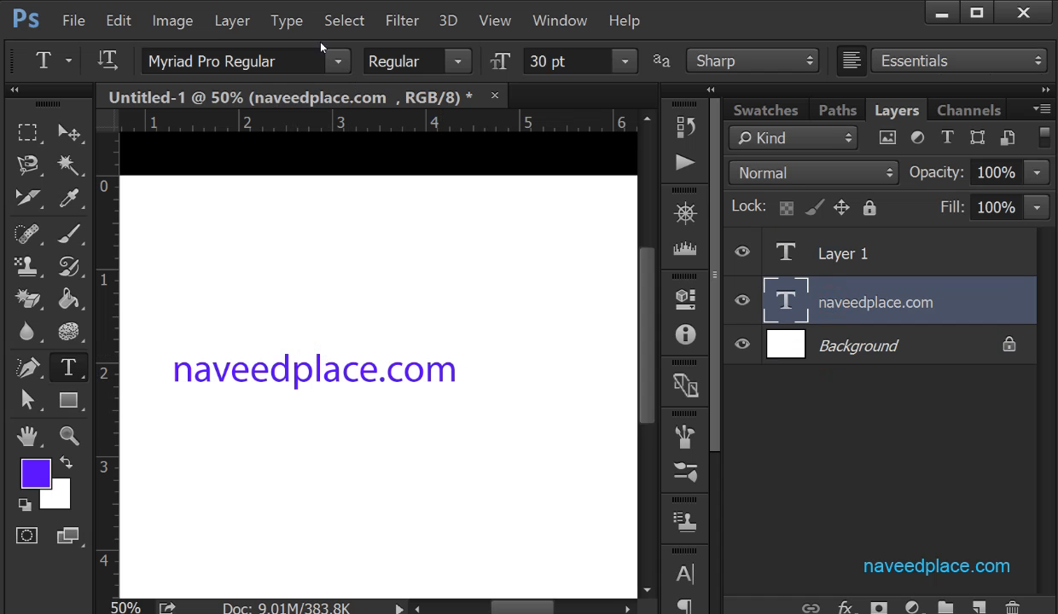
- Change the naveedplace.com layer's text orientation to Vertical and then back to Horizontal
left_click(287, 21)
mouse_move(350, 111)
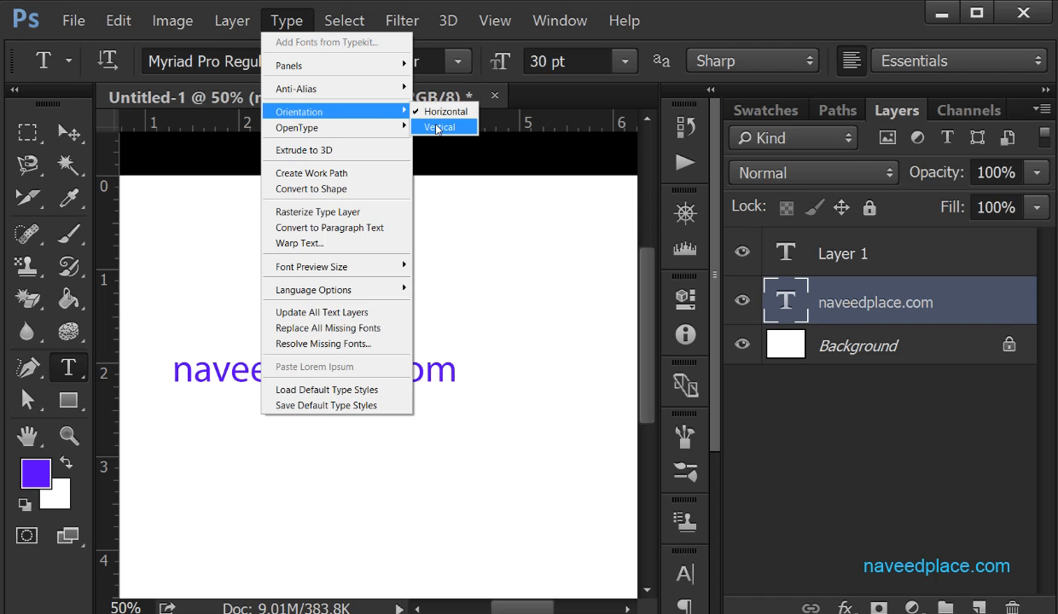
left_click(441, 127)
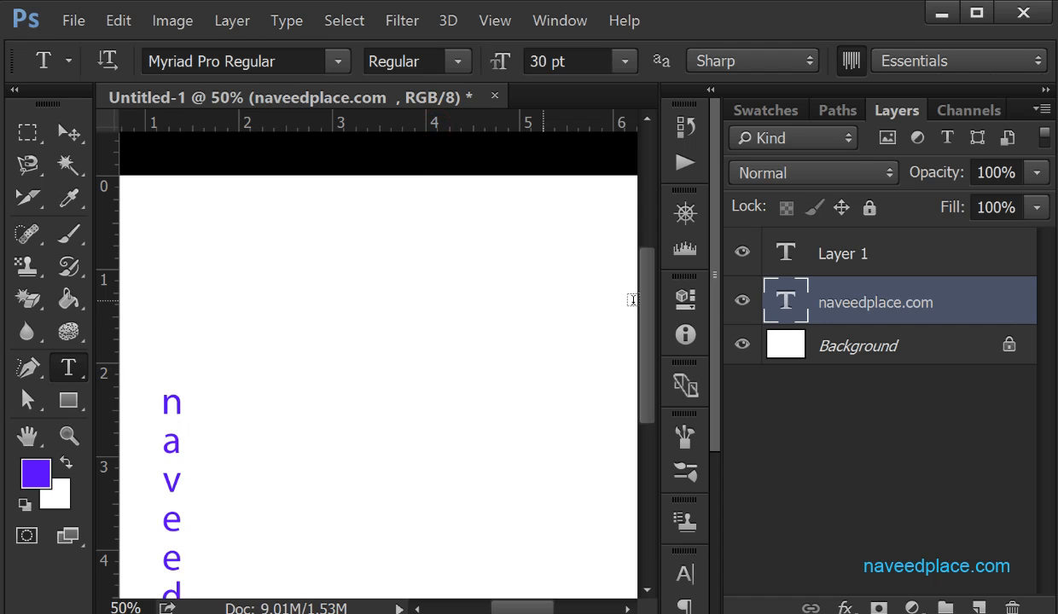
scroll(631, 296, "down", 5)
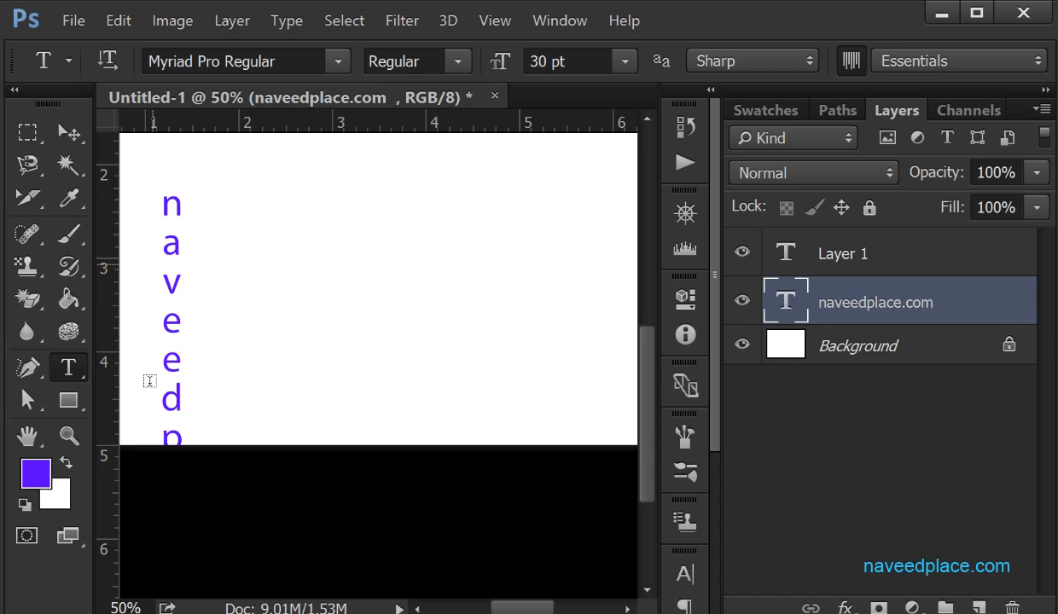
left_click(282, 21)
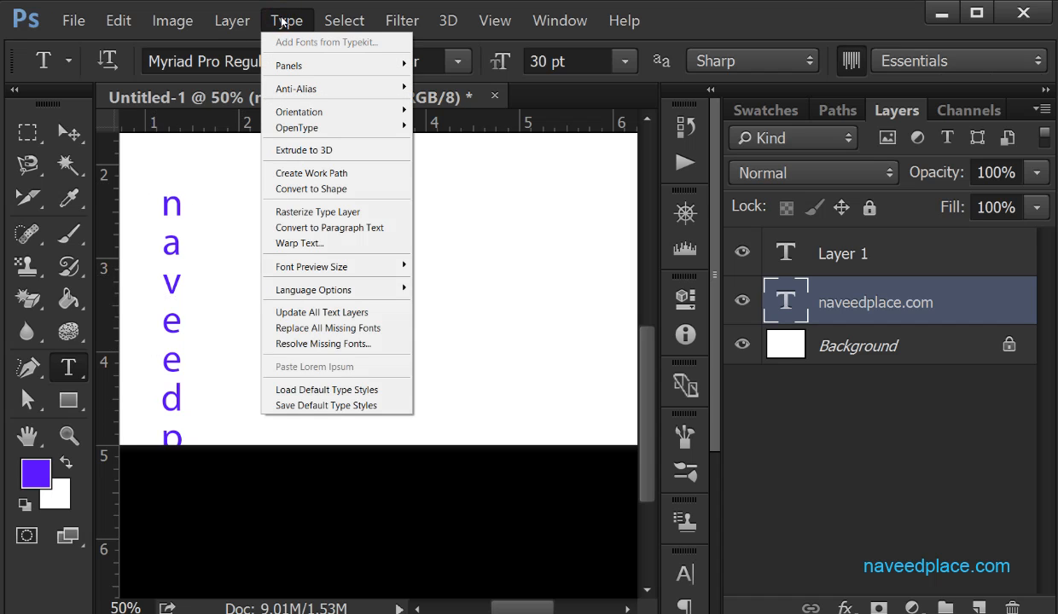
mouse_move(292, 117)
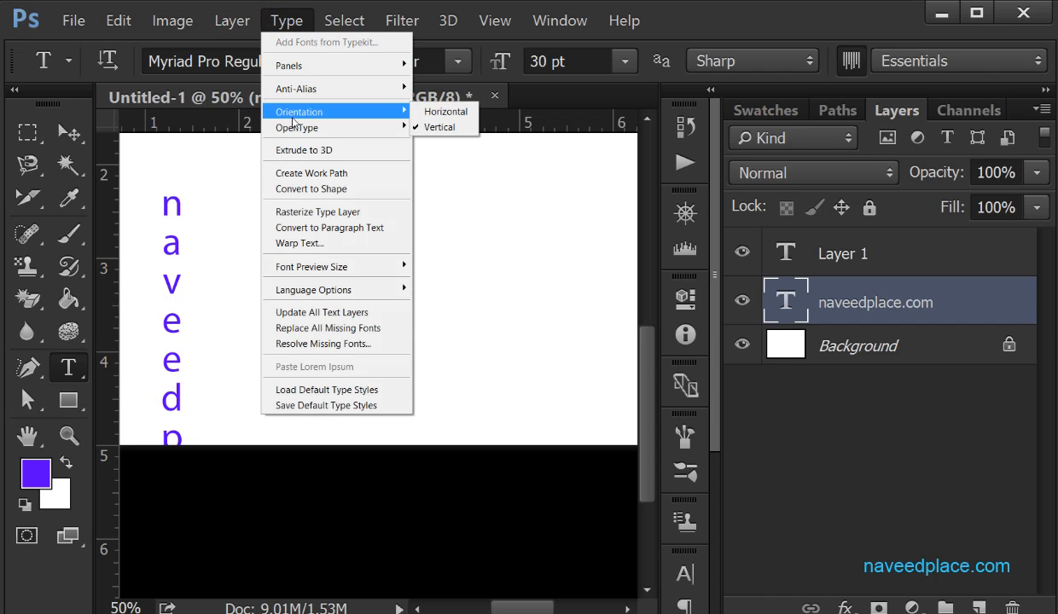
left_click(437, 114)
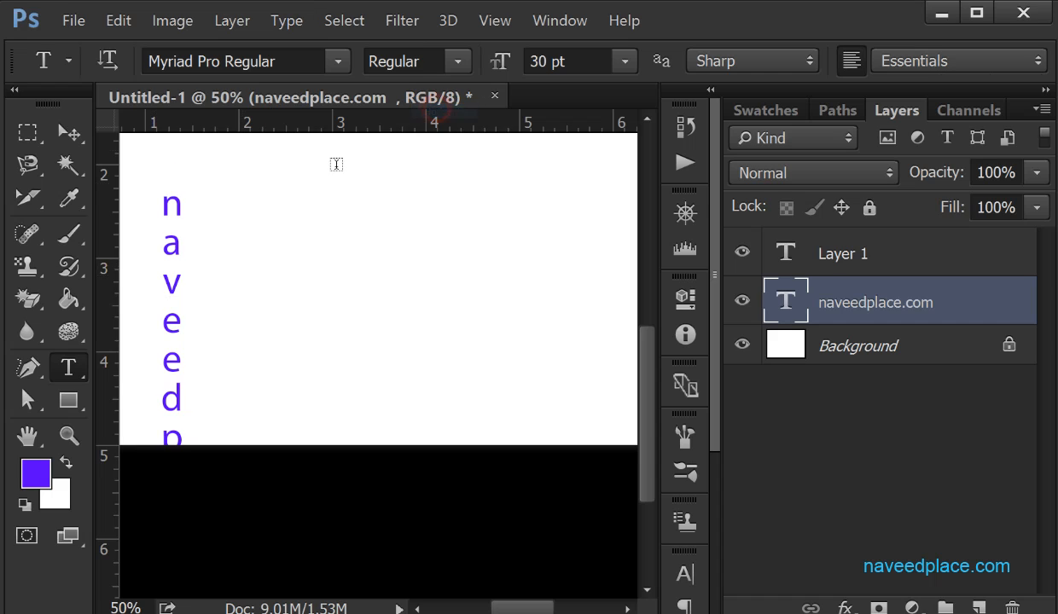
- Switch the naveedplace.com text to Vertical orientation once more and return it to Horizontal
left_click(285, 20)
mouse_move(294, 111)
left_click(445, 126)
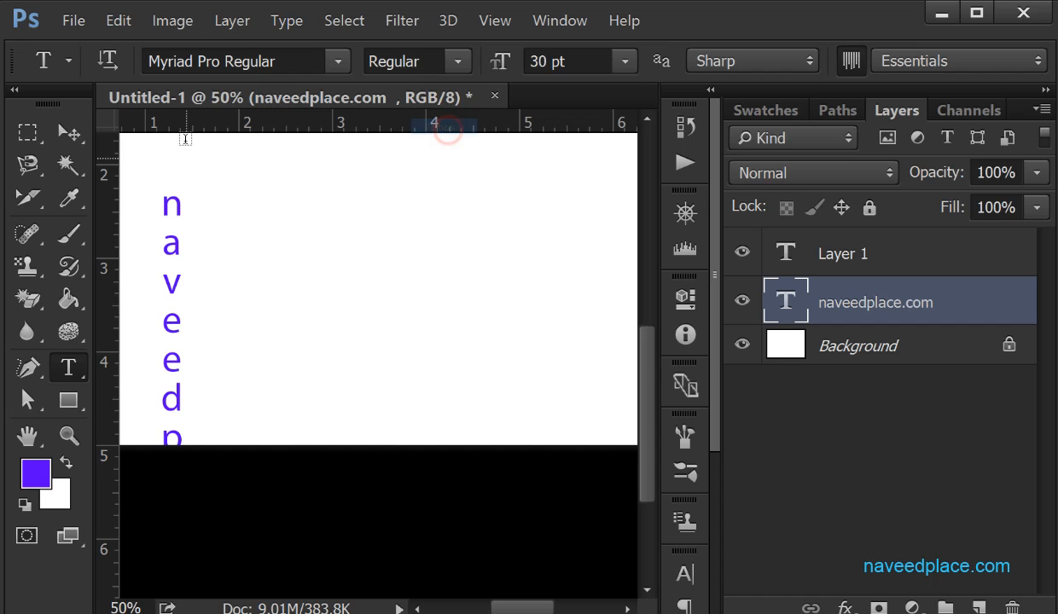
left_click(286, 19)
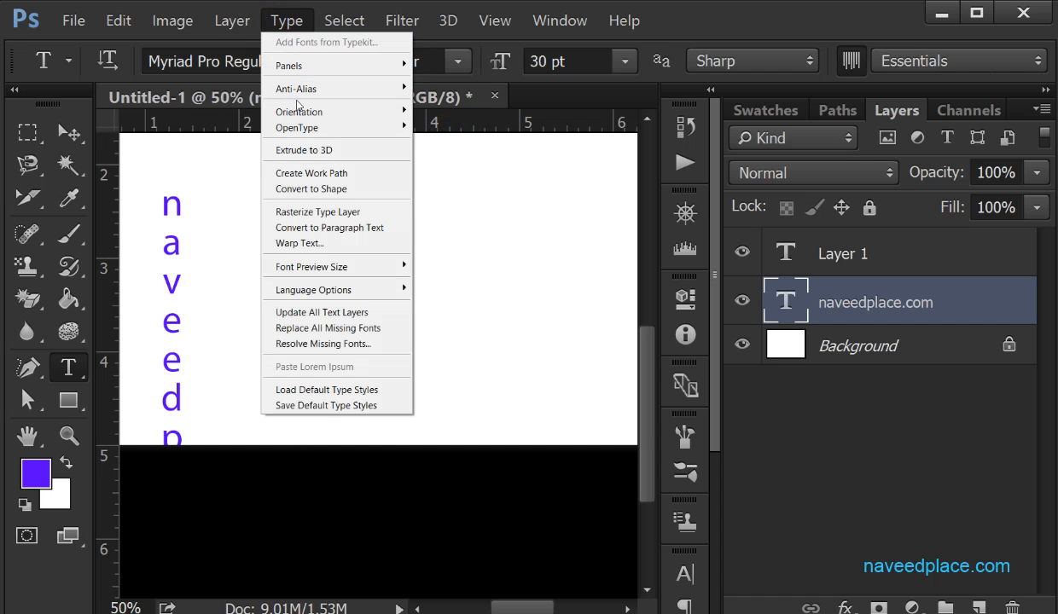
mouse_move(297, 110)
left_click(443, 110)
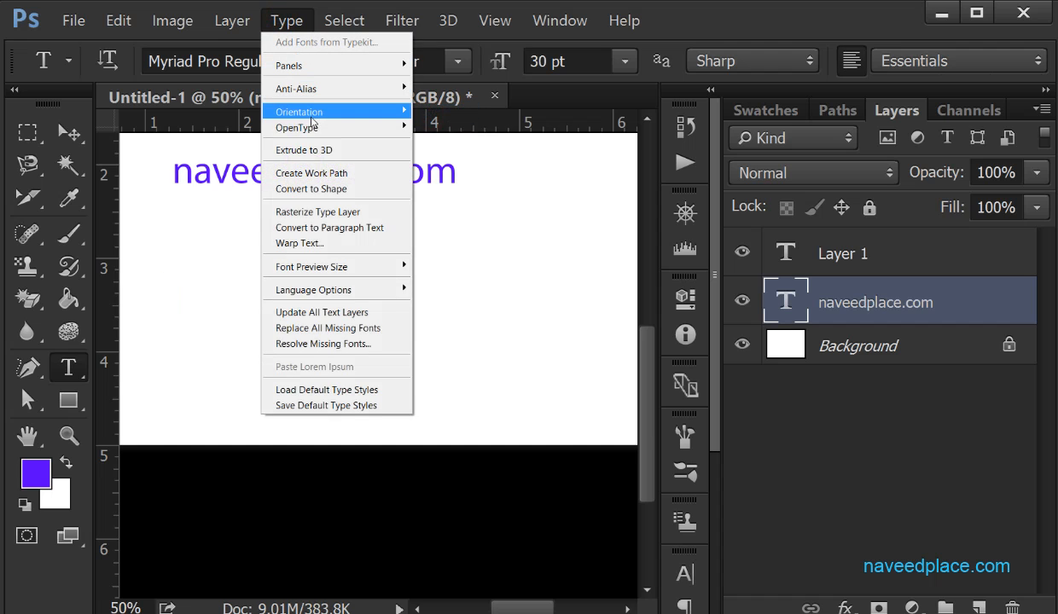
mouse_move(301, 127)
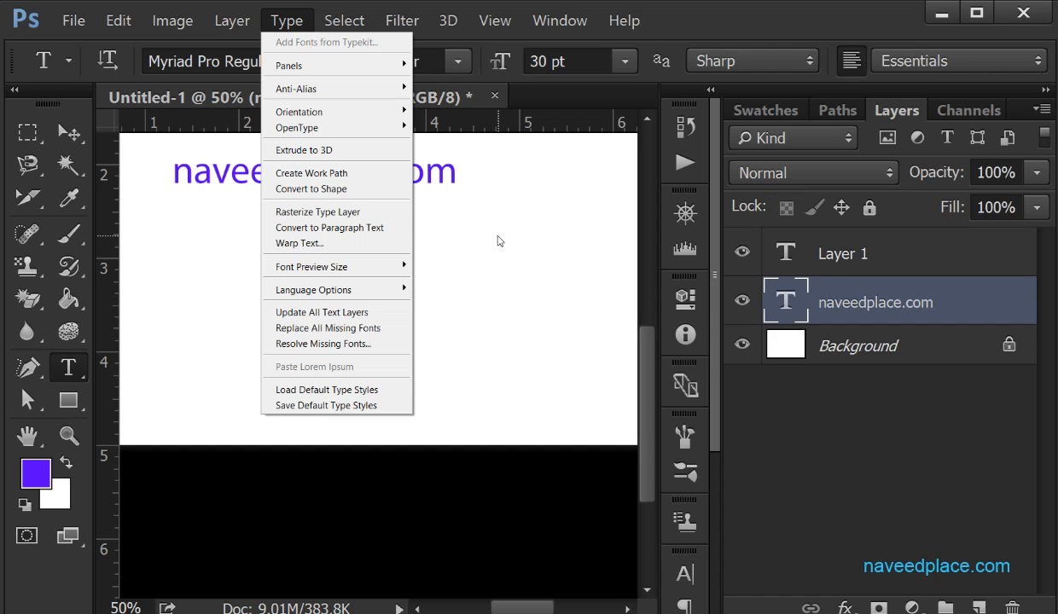
key("Escape")
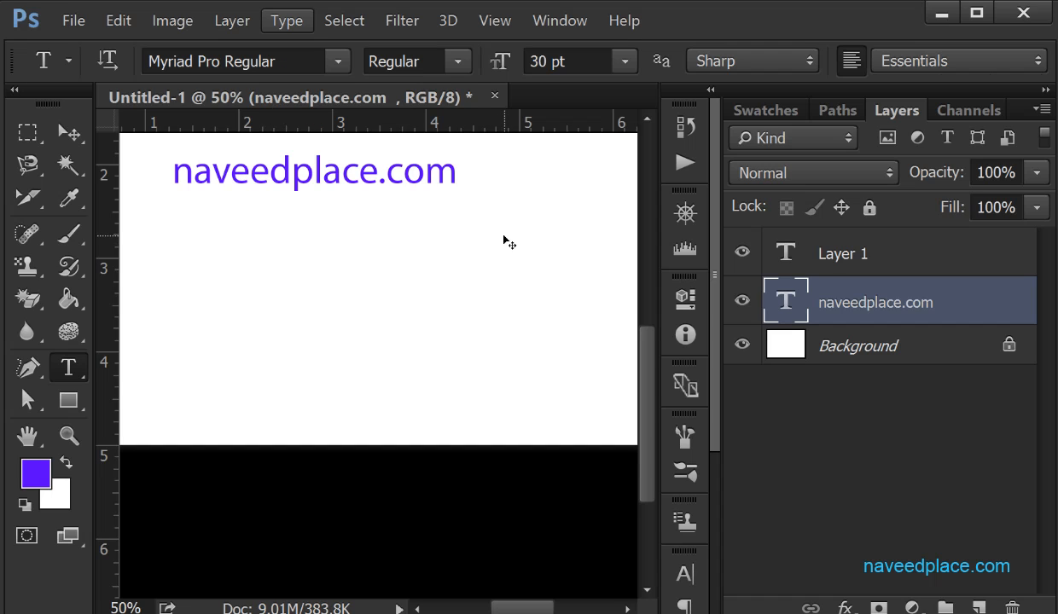
- View the naveedplace.com text at 100% magnification and pan to its end with the Hand tool
key("ctrl+plus")
left_click_drag(479, 234, 547, 531)
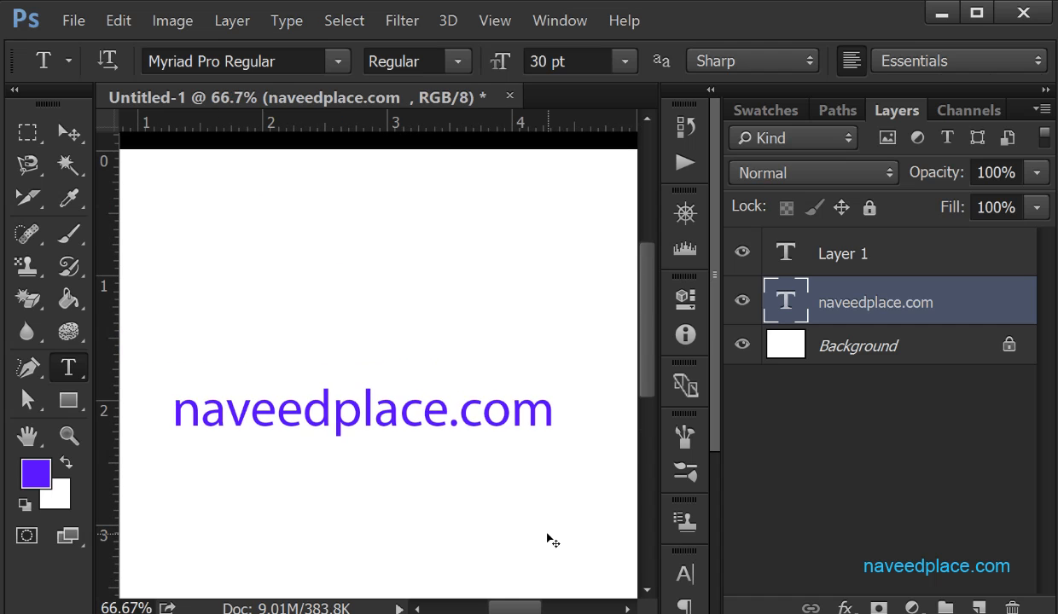
key("ctrl+plus")
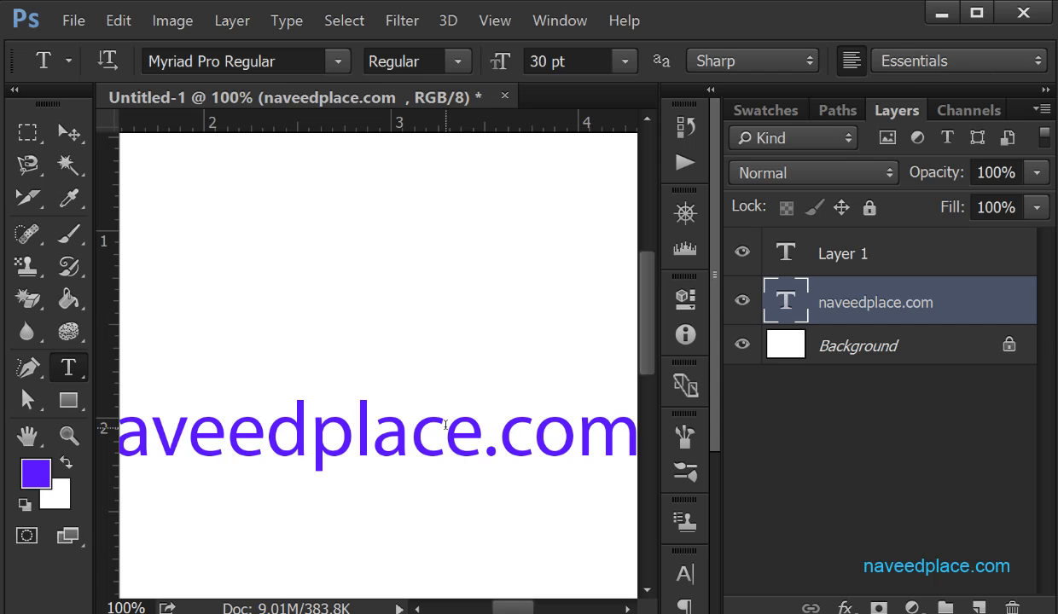
left_click(22, 448)
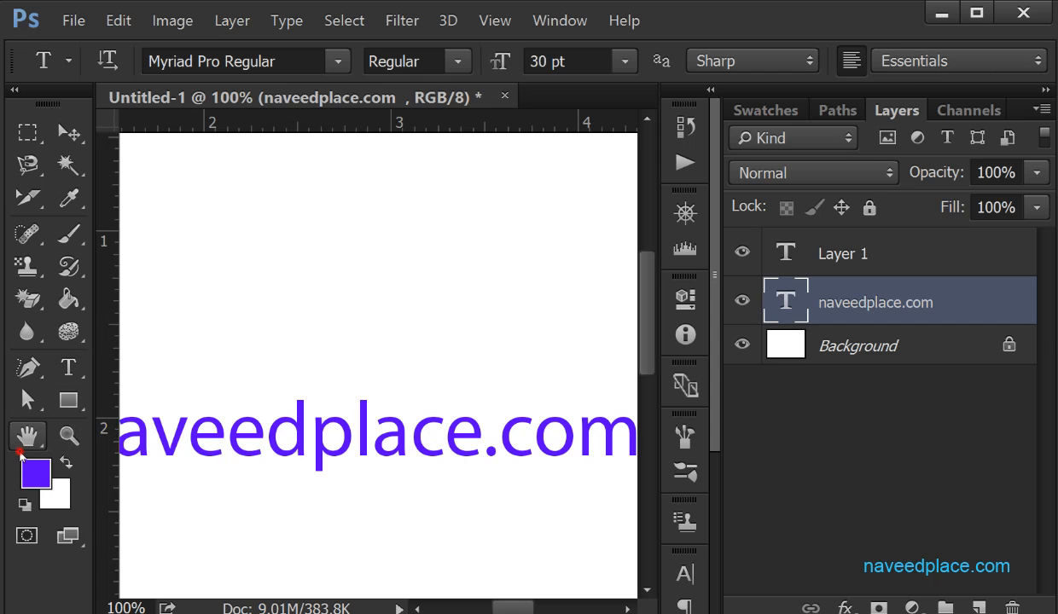
left_click_drag(425, 457, 350, 444)
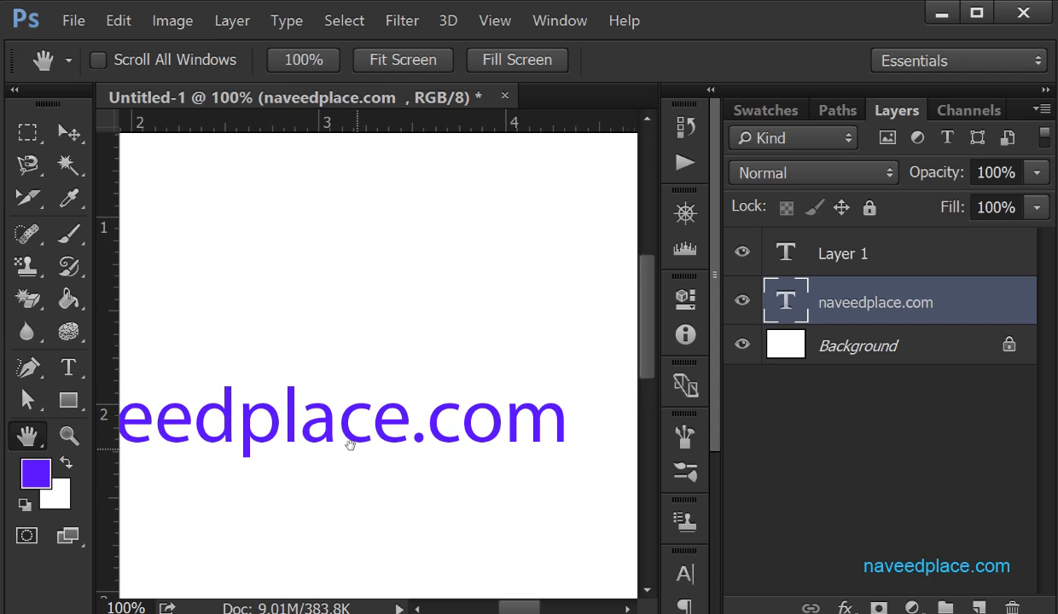
left_click_drag(385, 371, 331, 409)
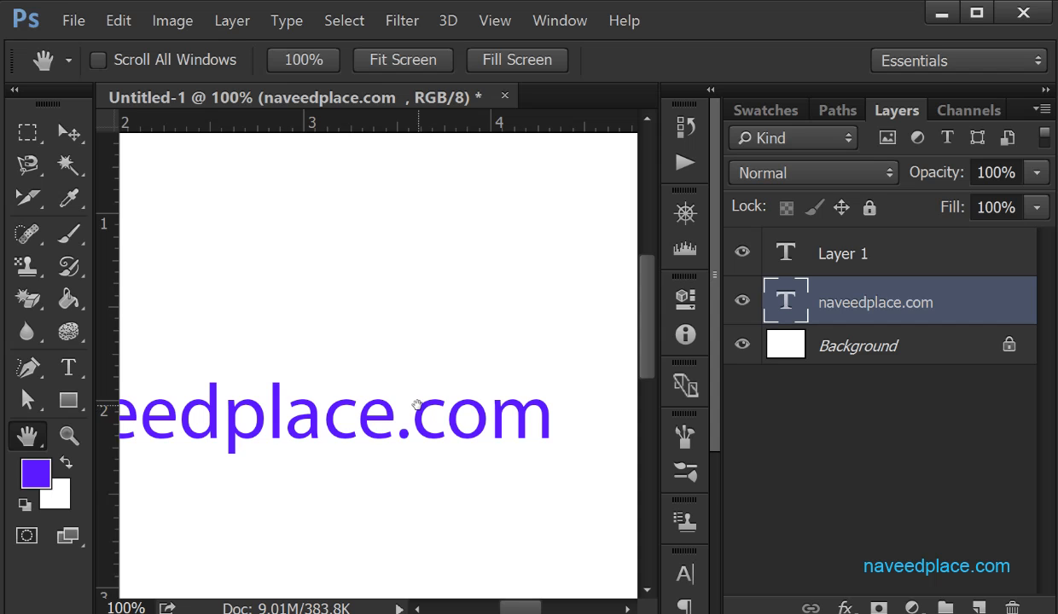
- Extrude the naveedplace.com type layer to 3D and accept switching to the 3D workspace
left_click(287, 21)
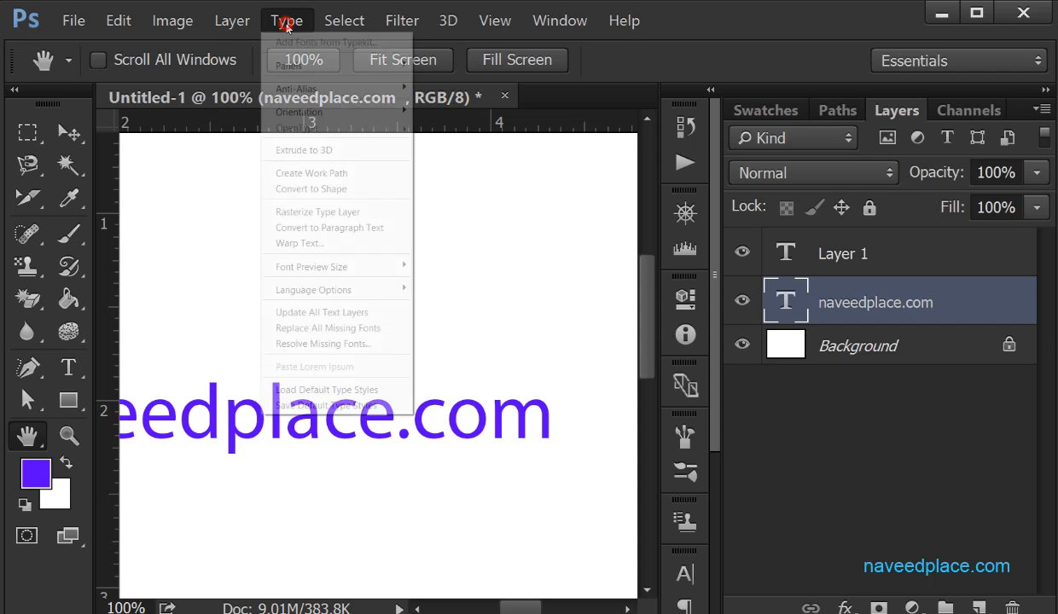
left_click(308, 150)
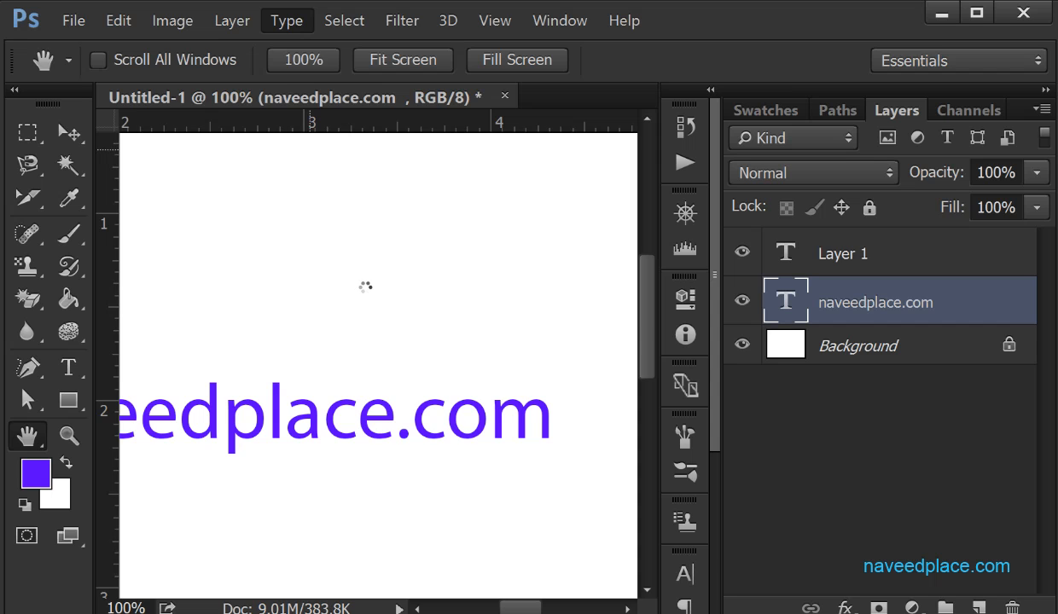
left_click(480, 266)
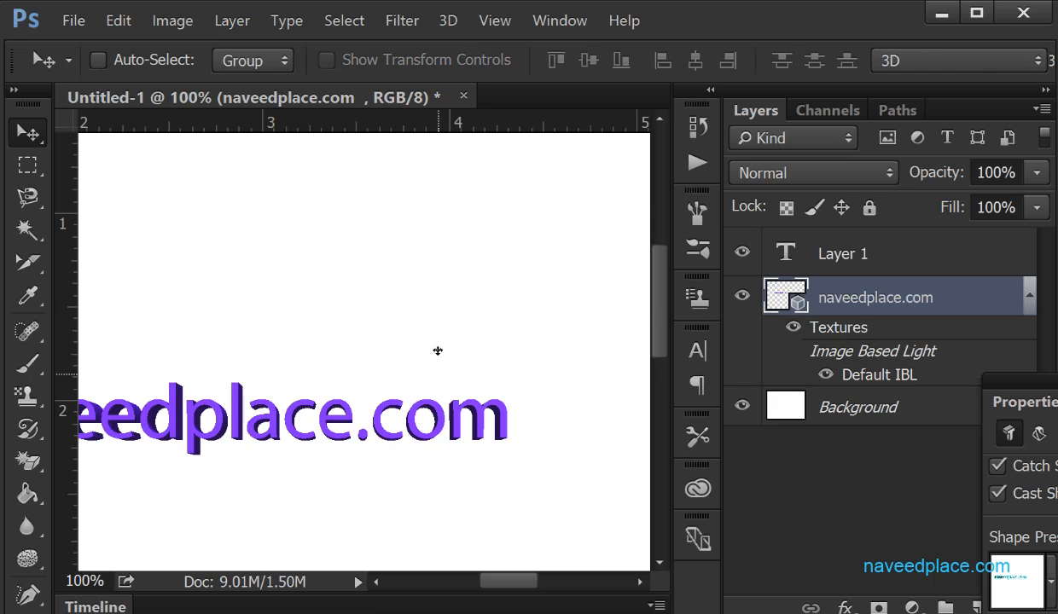
- Orbit the view around the 3D naveedplace.com text to show its extruded sides from several angles
left_click_drag(423, 270, 420, 369)
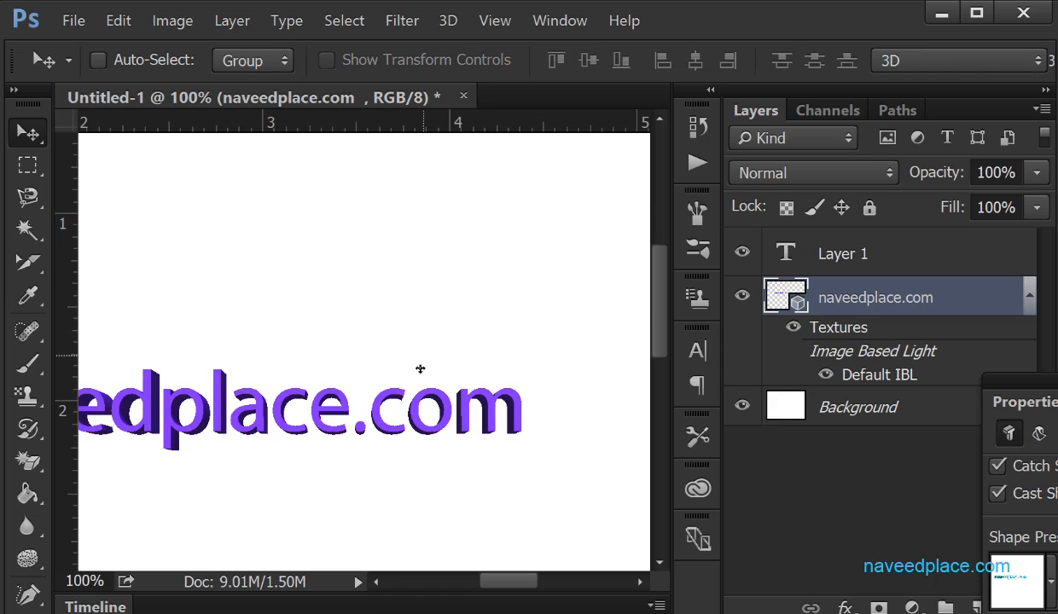
left_click_drag(571, 401, 440, 424)
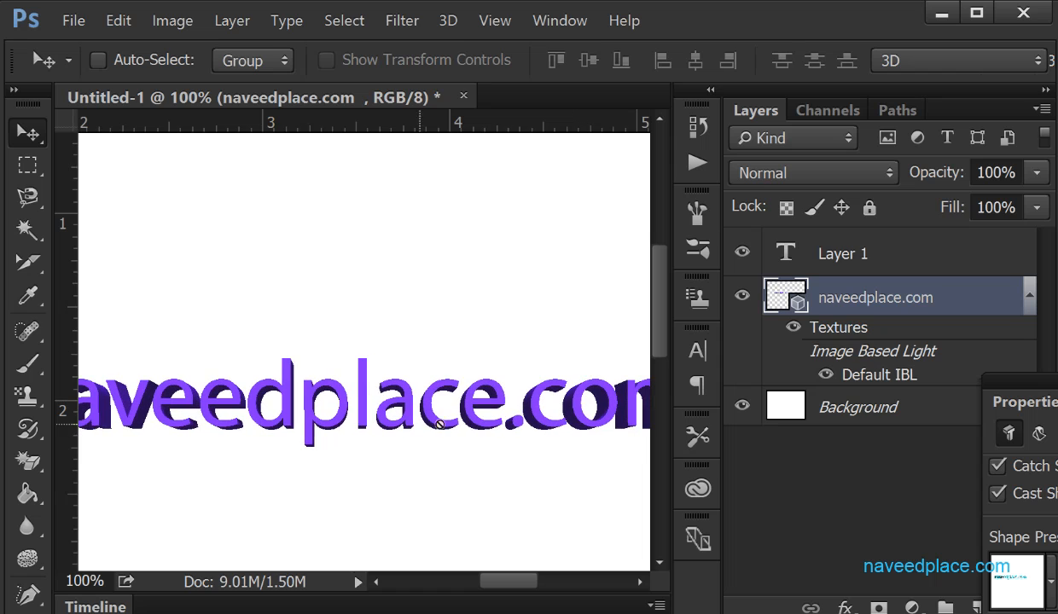
mouse_move(433, 332)
left_mouse_down()
mouse_move(436, 415)
mouse_move(444, 158)
mouse_move(289, 371)
left_mouse_up()
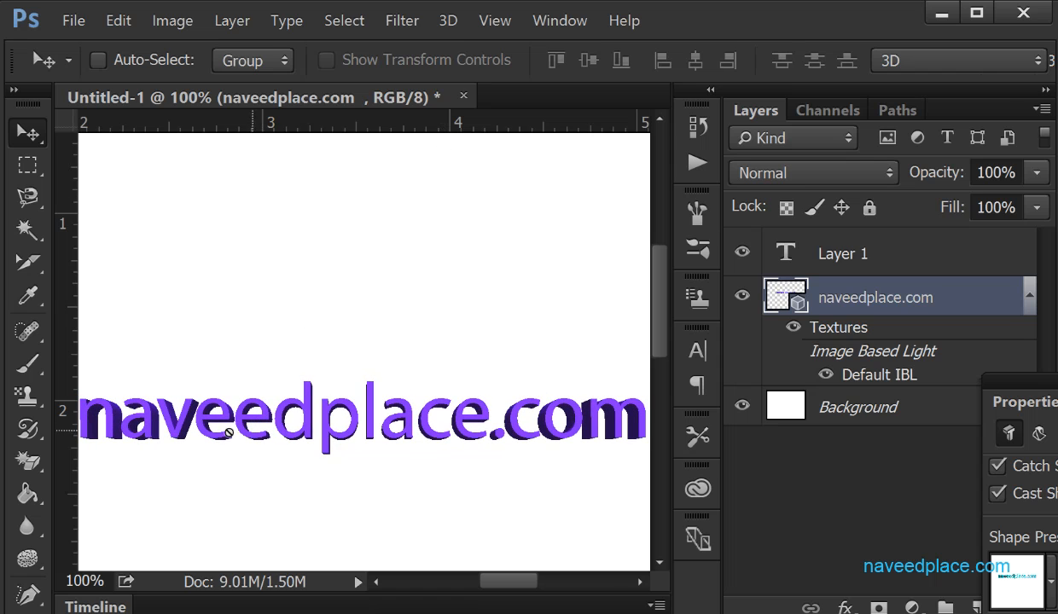
left_click_drag(198, 347, 244, 438)
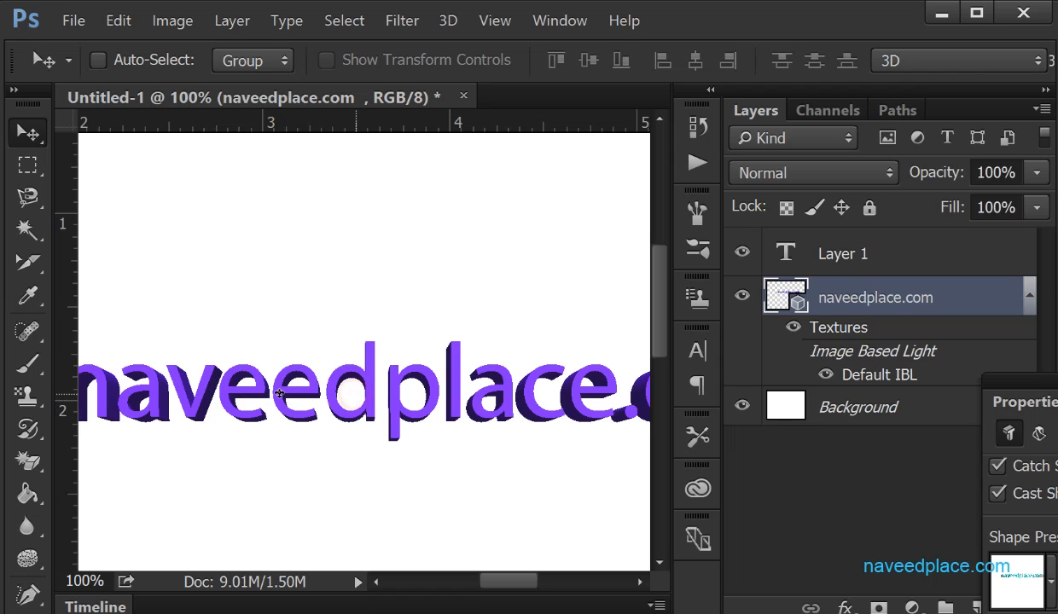
left_click_drag(279, 394, 275, 376)
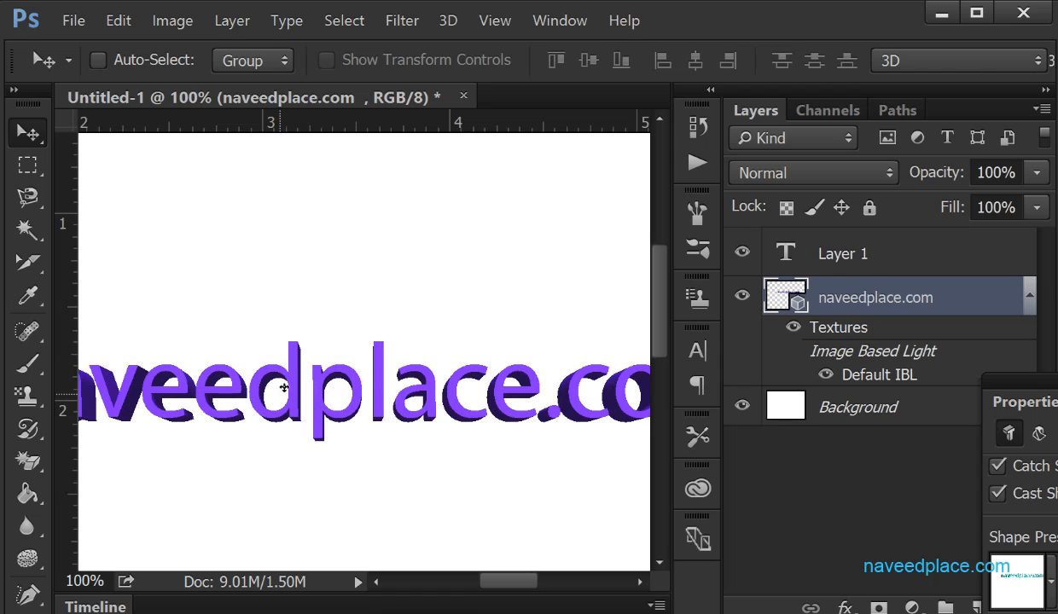
- Set the 3D text's extrusion depth to 26.882 in through its mesh properties and close the properties
left_click(907, 61)
left_click(909, 141)
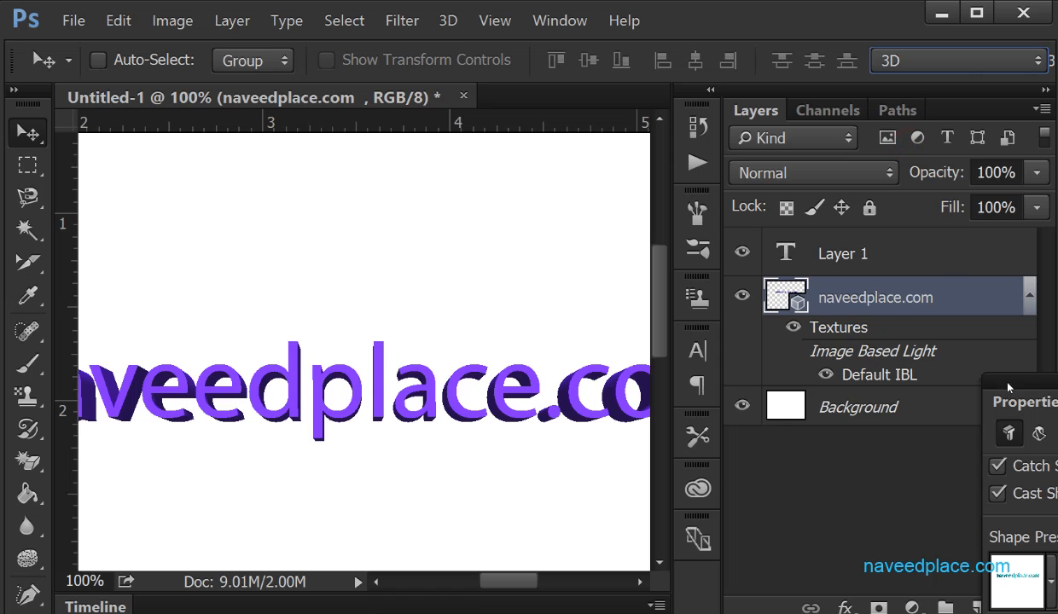
left_click_drag(1008, 388, 625, 90)
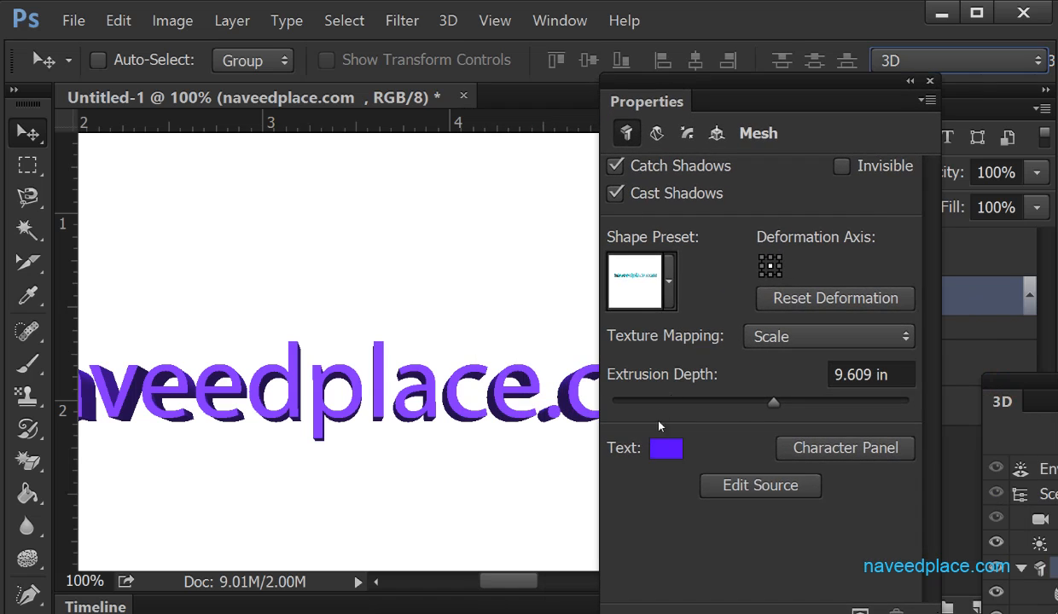
left_click_drag(773, 402, 796, 401)
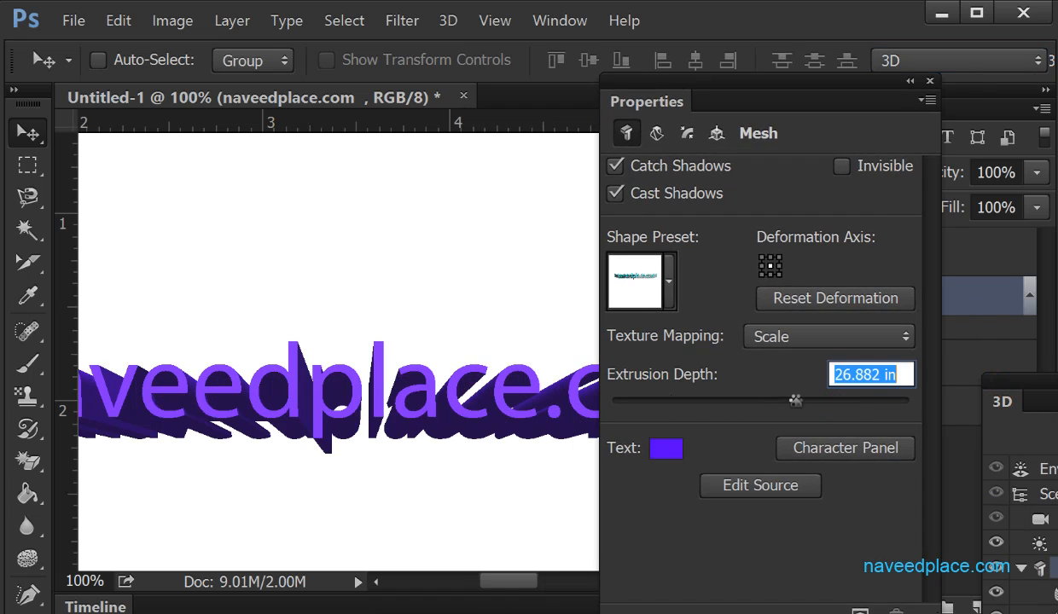
left_click(929, 83)
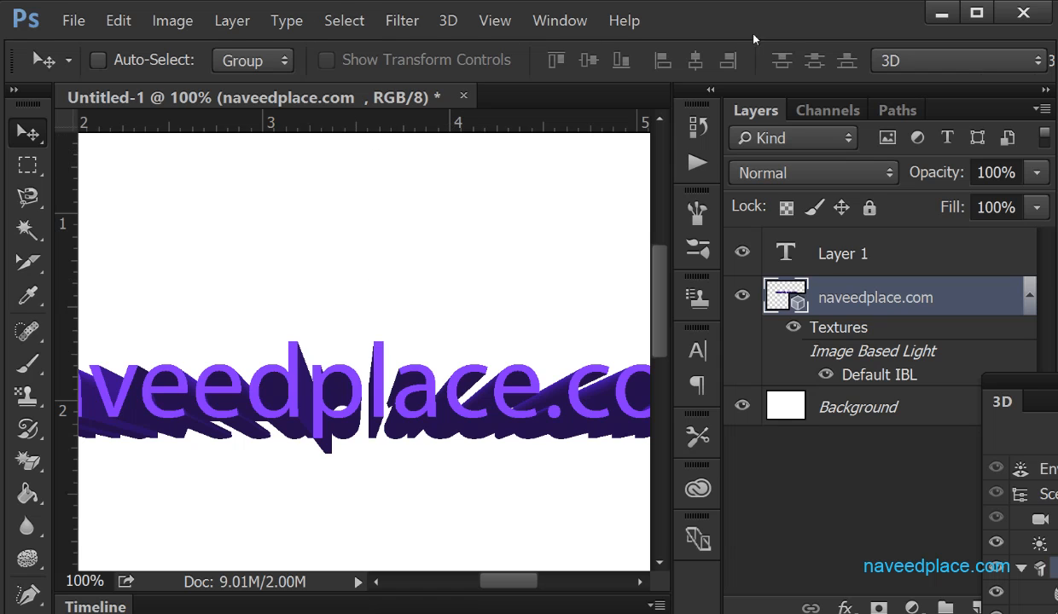
- Close the Untitled-1 document without saving the changes
left_click(287, 21)
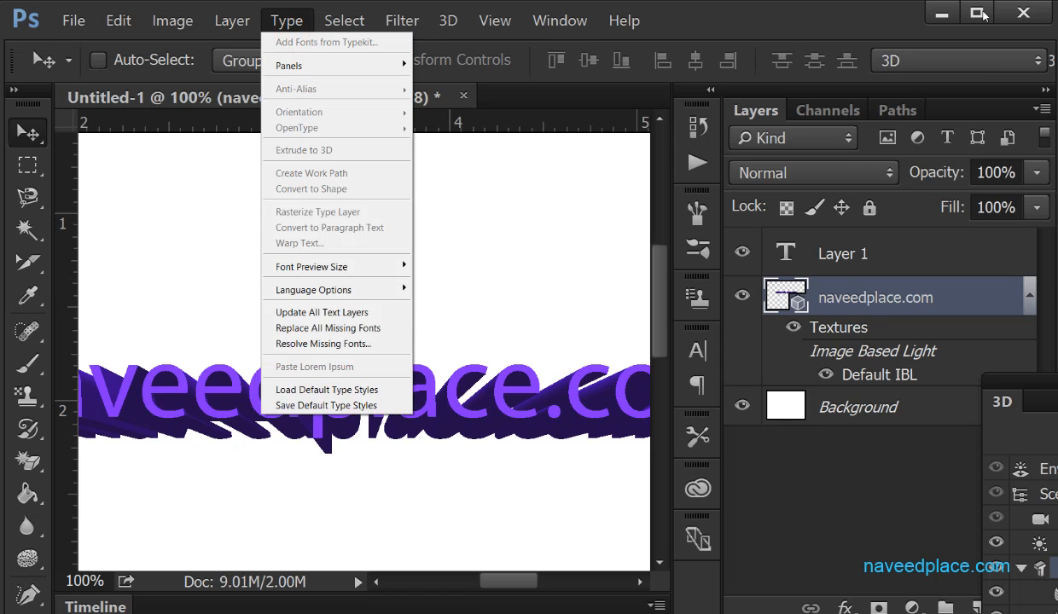
left_click(463, 93)
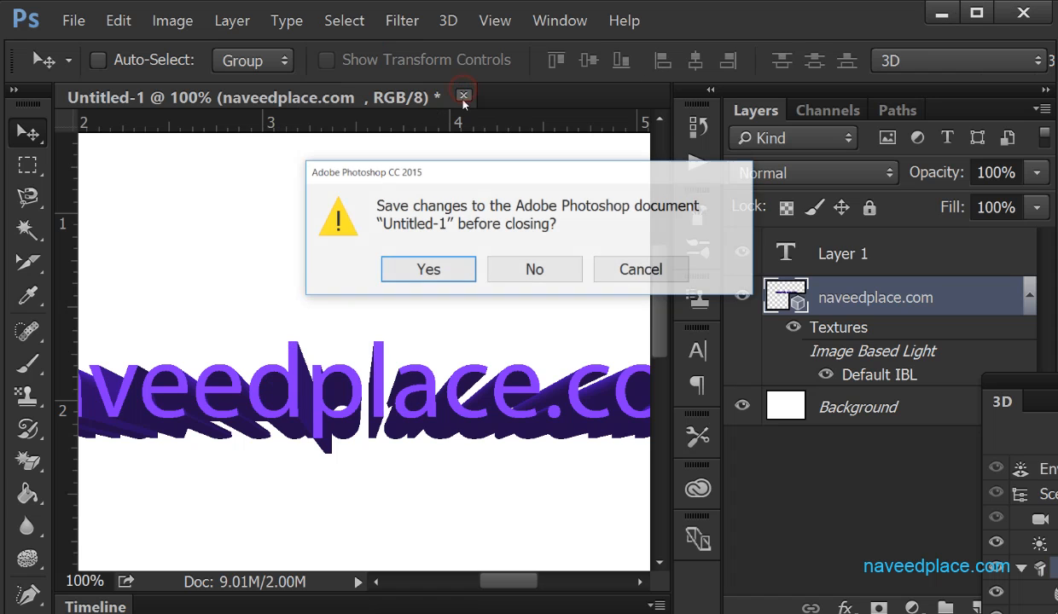
left_click(533, 269)
- Create a new blank document with the preset settings and hide its grid
left_click(78, 24)
left_click(94, 42)
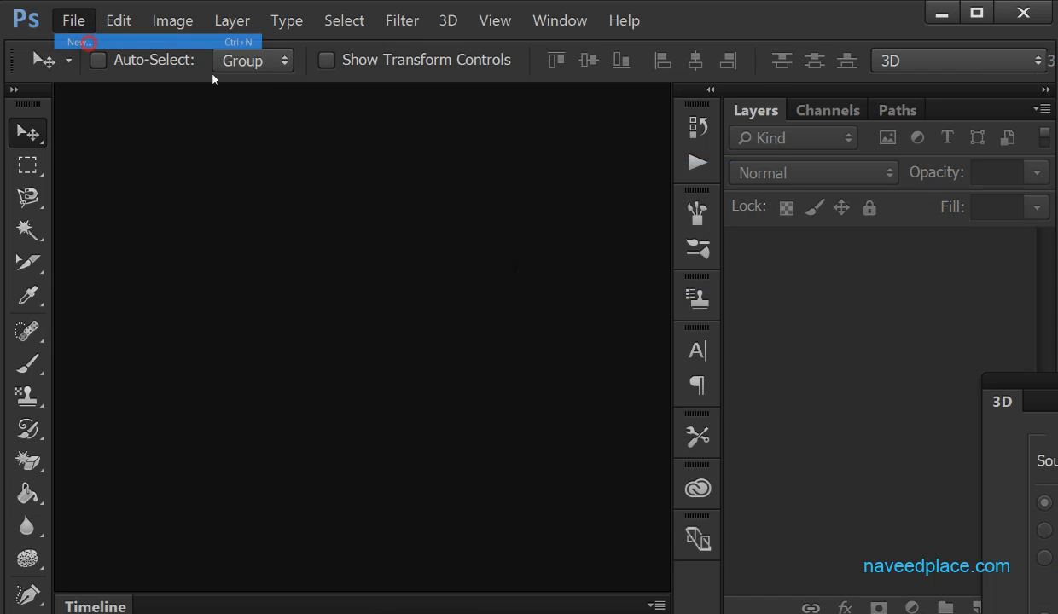
key("Return")
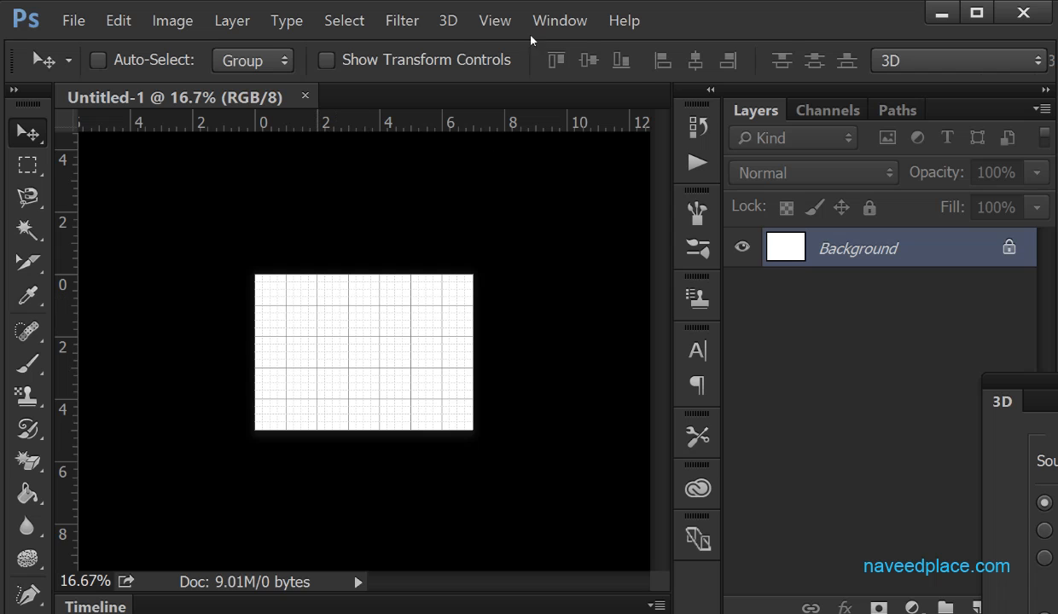
left_click(495, 21)
left_click(502, 284)
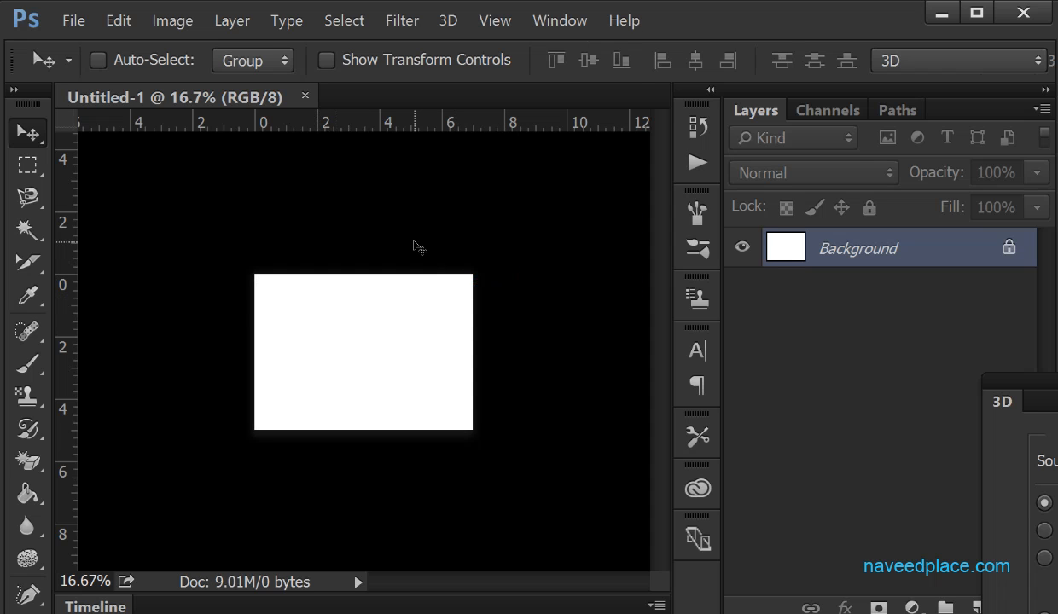
key("ctrl+plus")
key("ctrl+plus")
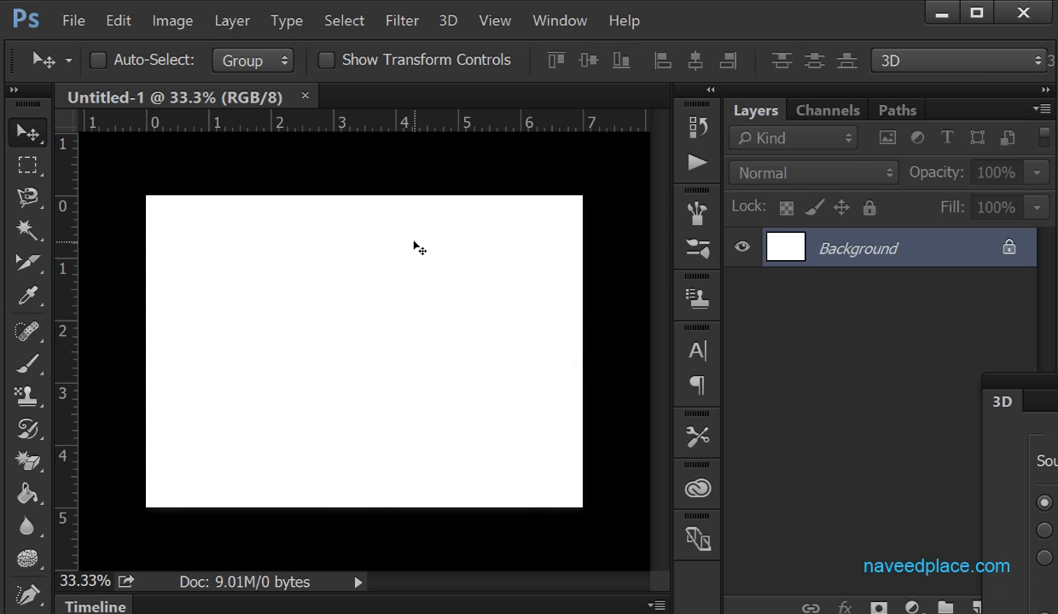
- Add a horizontal text line reading naveedplace.com near the middle of the canvas
left_click(14, 89)
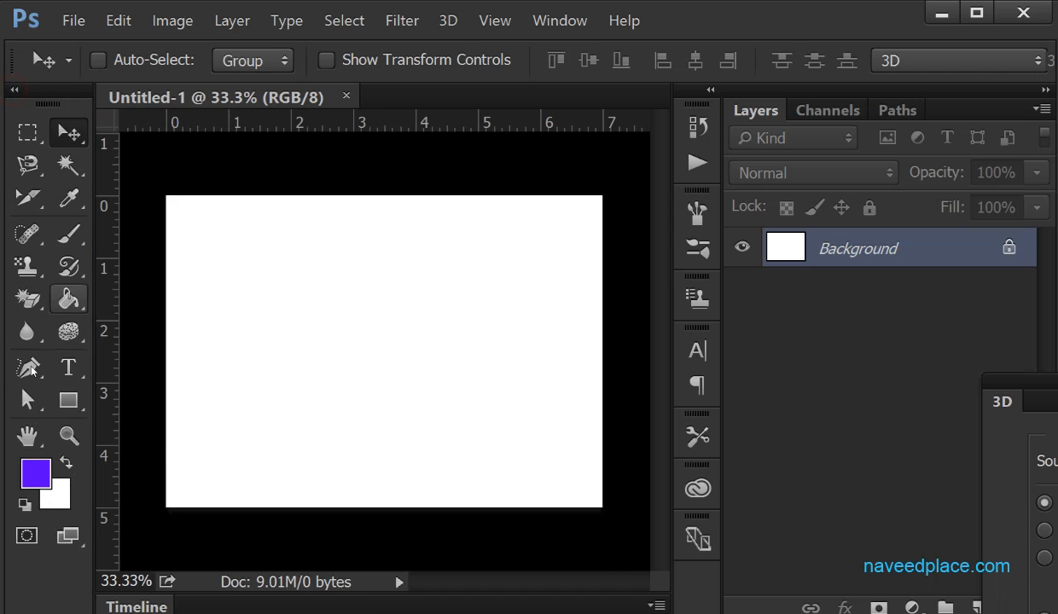
left_click(68, 368)
left_click(104, 367)
left_click(283, 330)
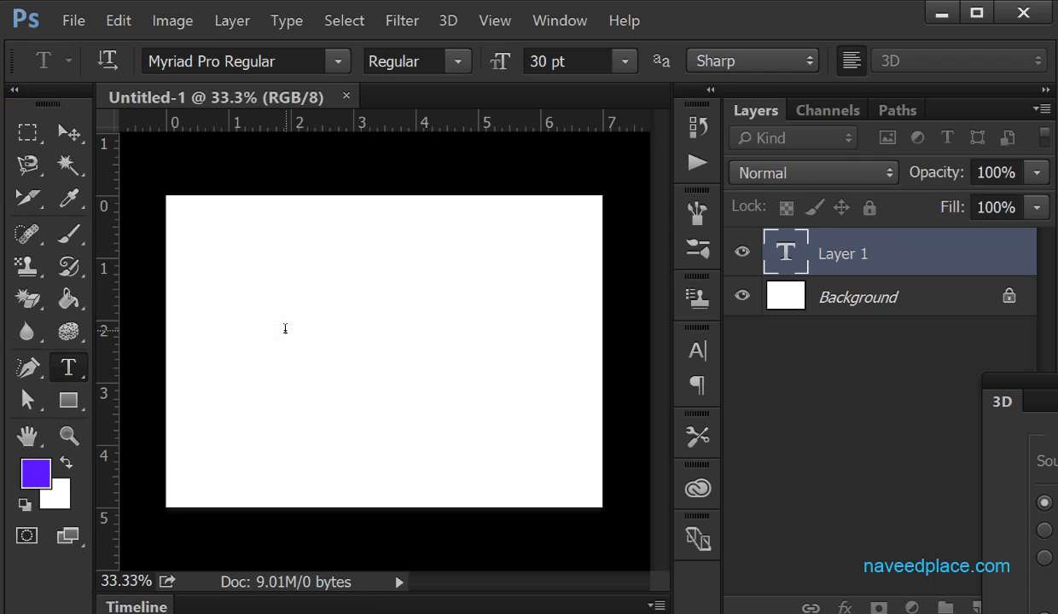
type("naveed")
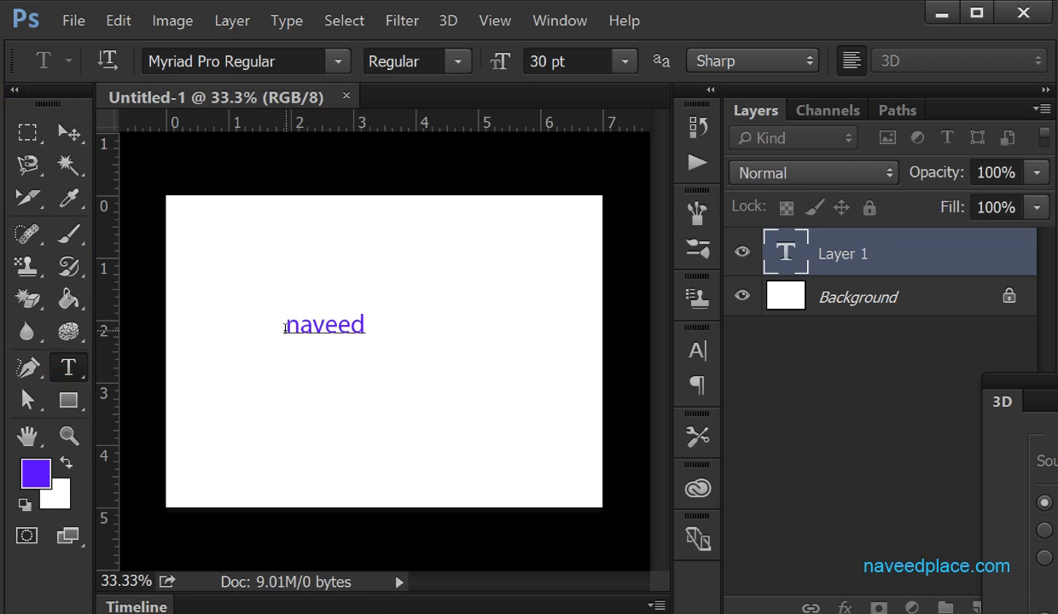
type("place.co")
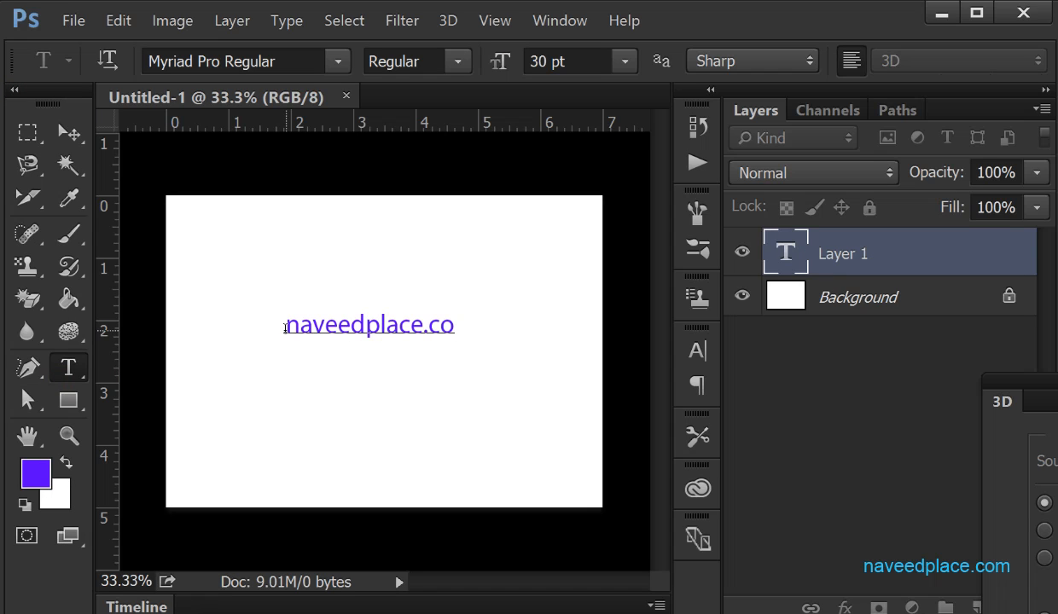
type("m")
- Move the naveedplace.com text slightly further down the canvas while it is still being edited
left_click(285, 20)
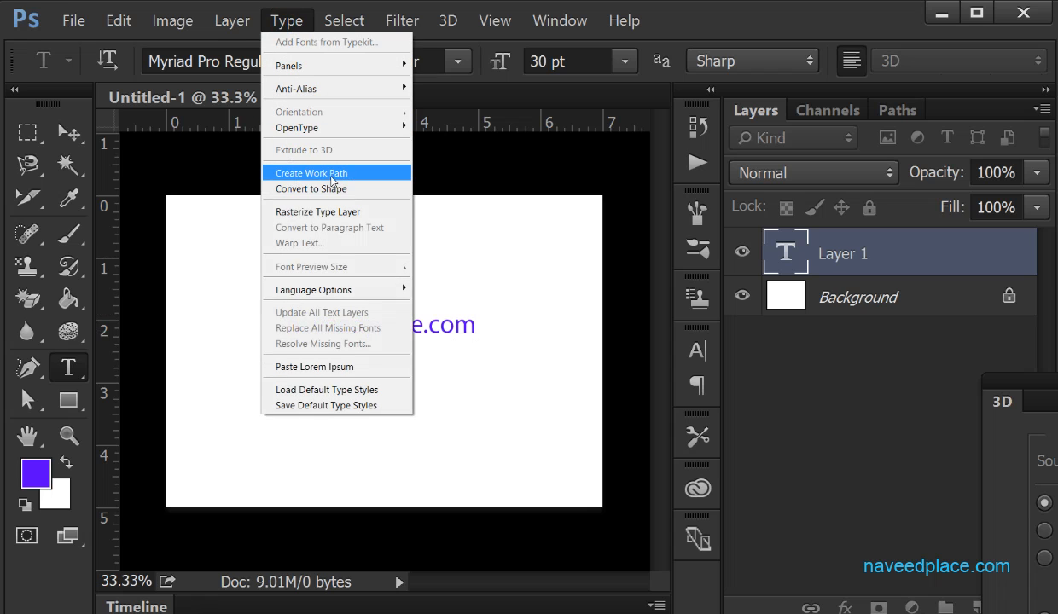
left_click(516, 312)
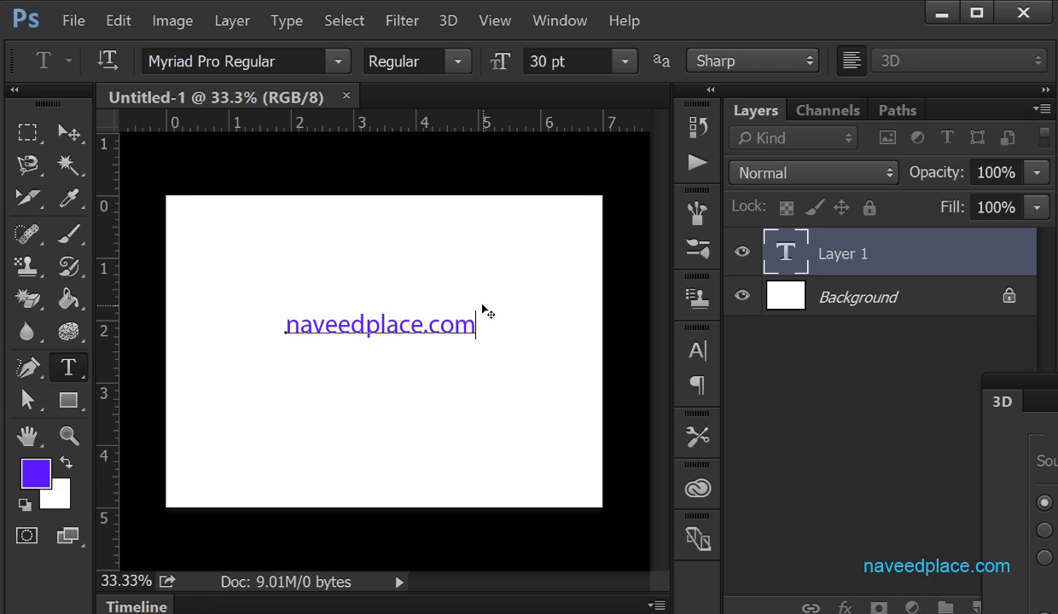
key("ctrl+plus")
key("ctrl+plus")
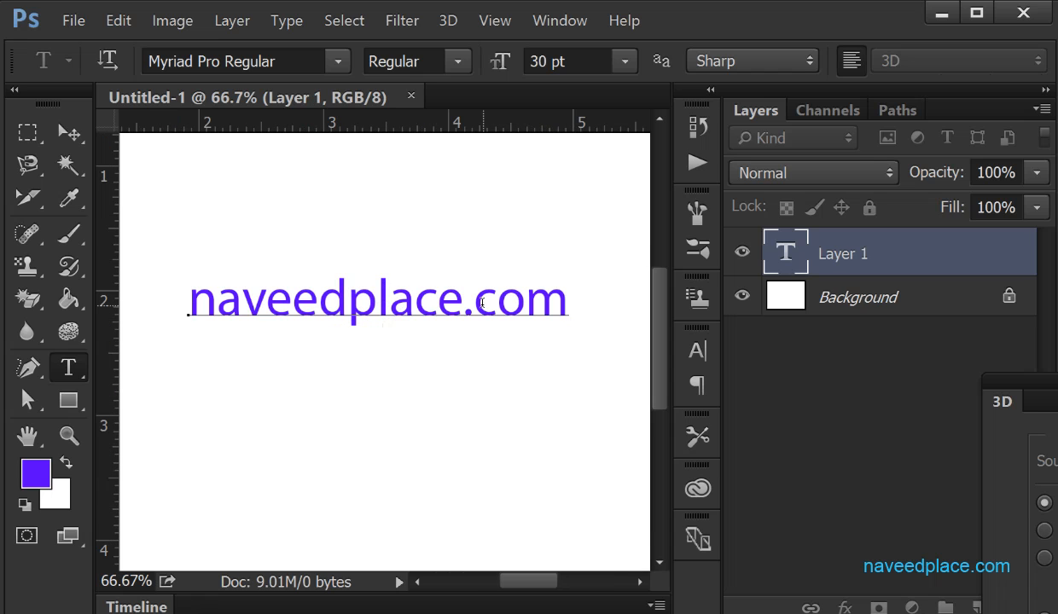
key("ctrl+plus")
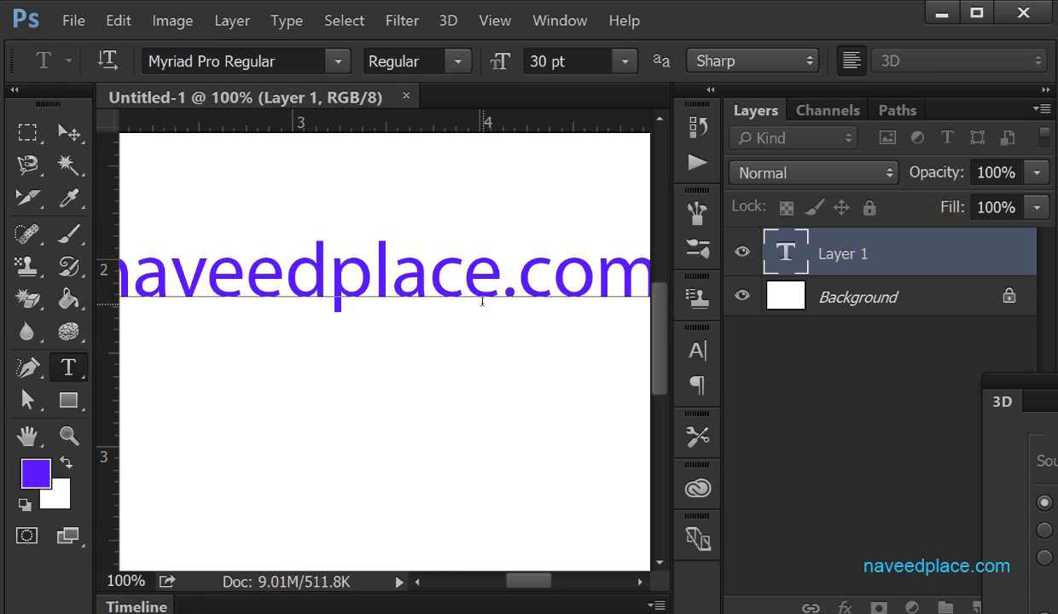
left_click_drag(444, 340, 444, 408)
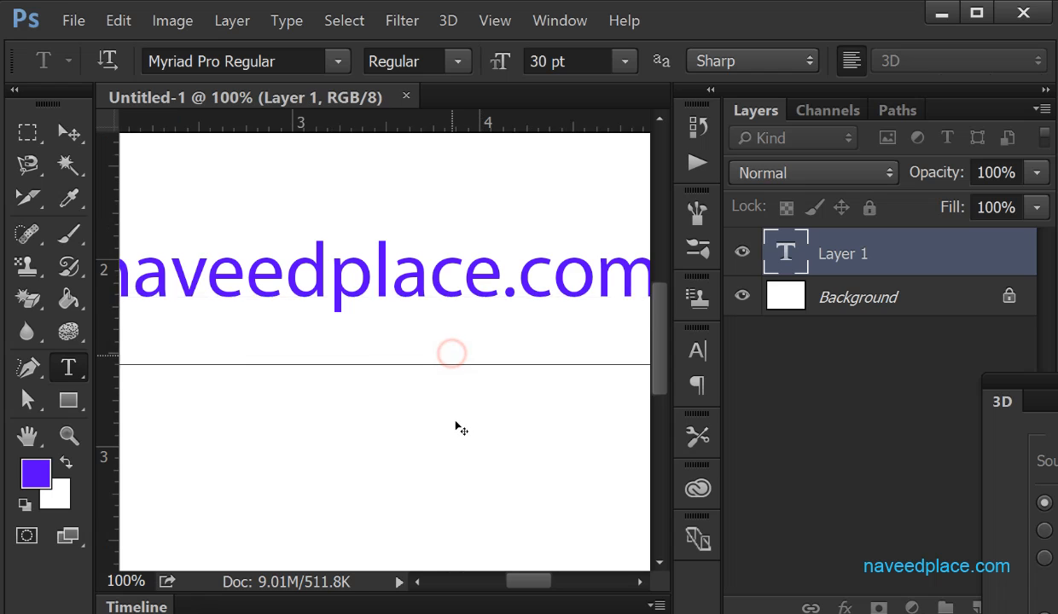
- Draw a freeform curve about 357 by 211 px below the text with the Freeform Pen tool and undo it
left_click(28, 370)
right_click(28, 368)
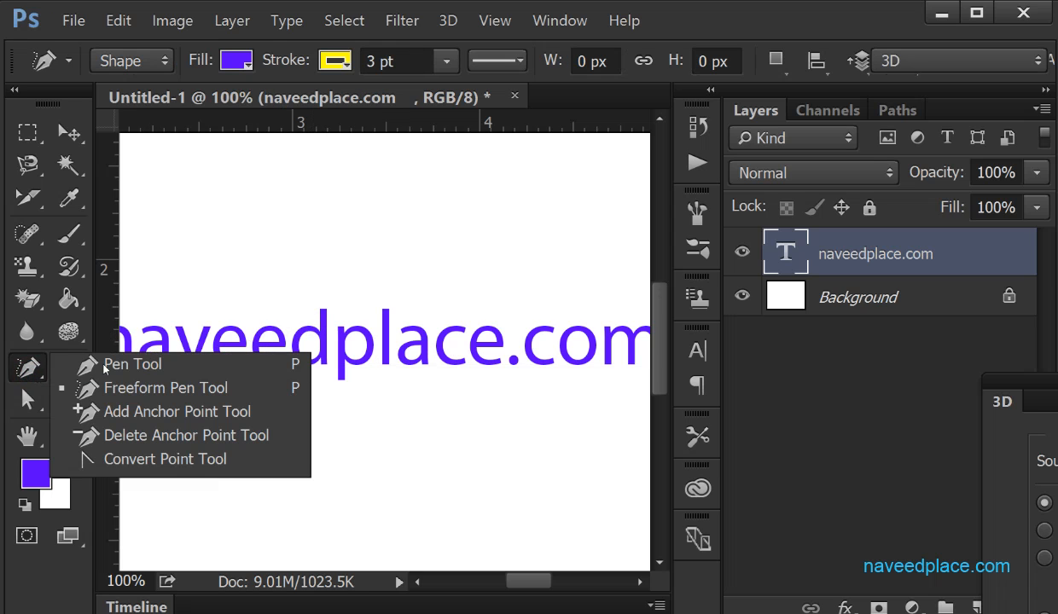
left_click(98, 365)
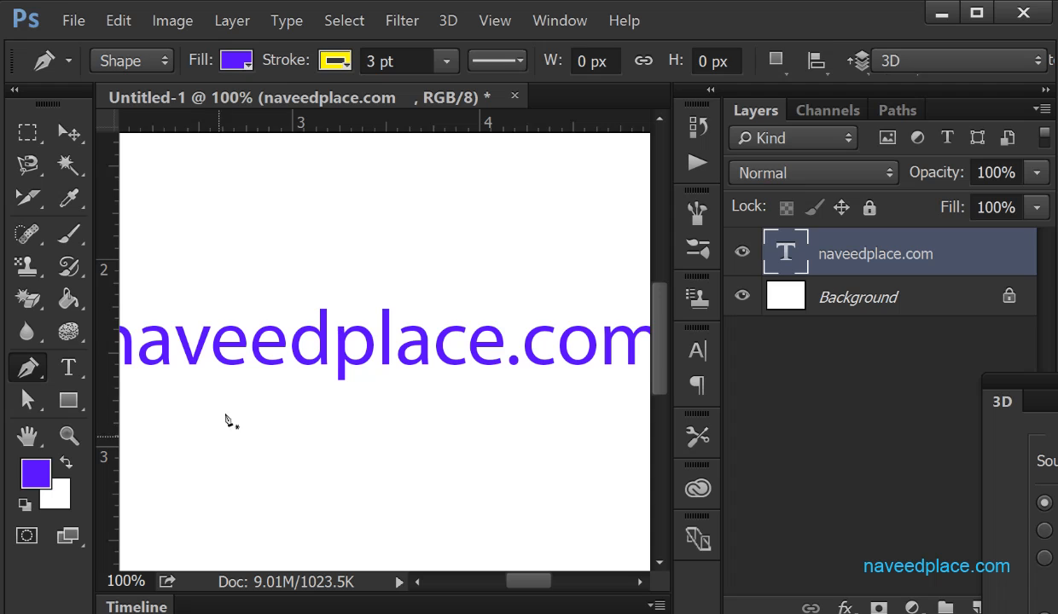
right_click(34, 363)
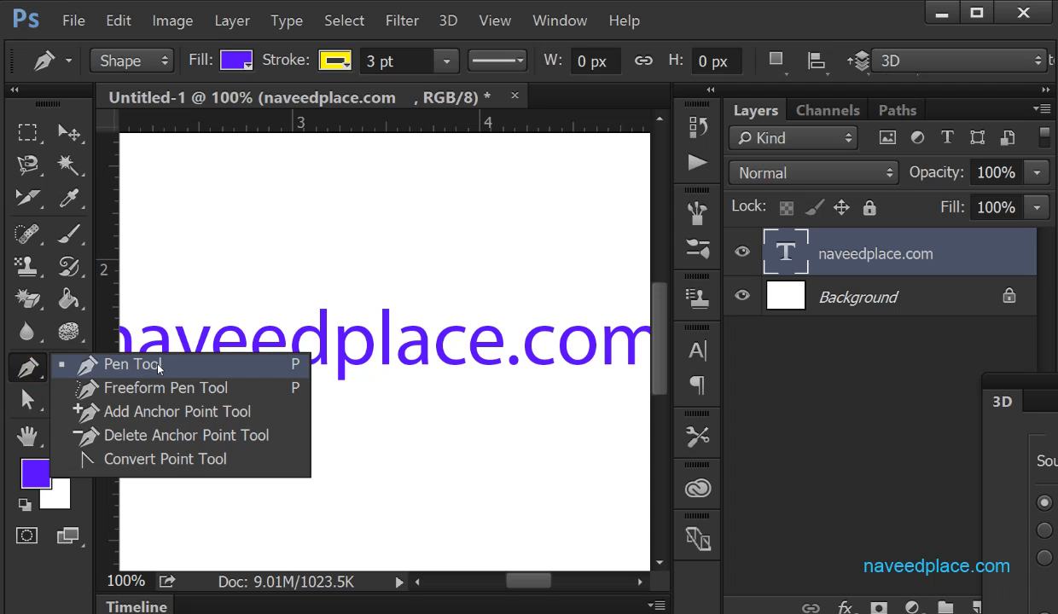
left_click(245, 391)
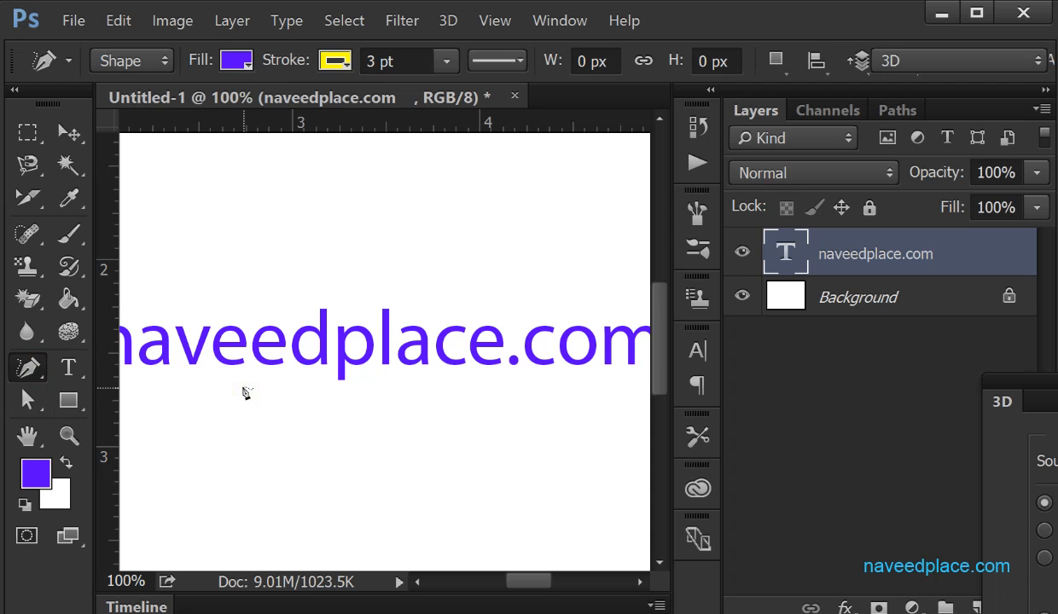
mouse_move(230, 389)
left_mouse_down()
mouse_move(265, 482)
mouse_move(413, 512)
mouse_move(443, 505)
left_mouse_up()
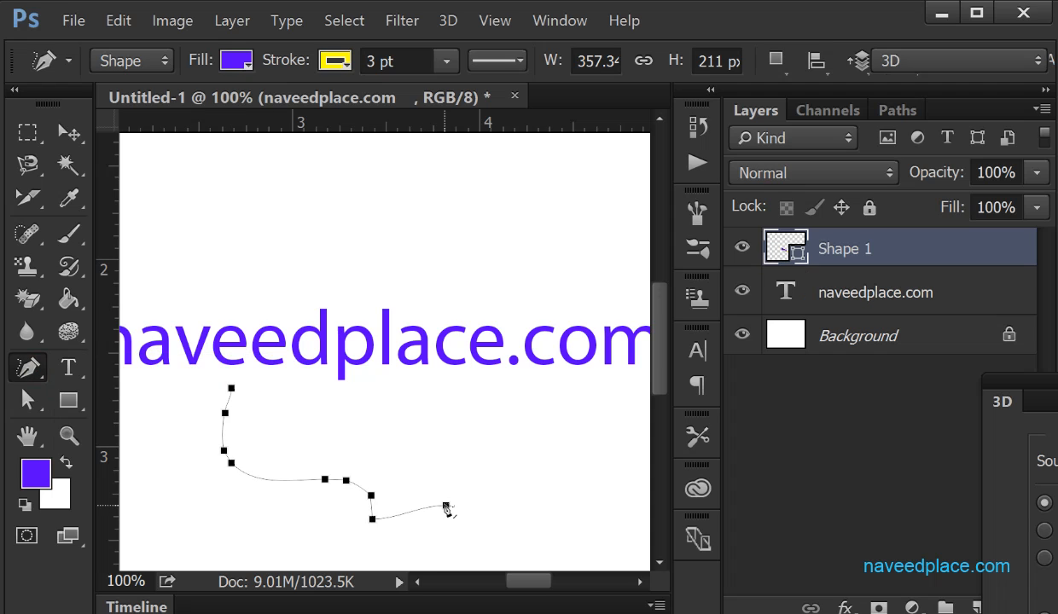
key("ctrl+z")
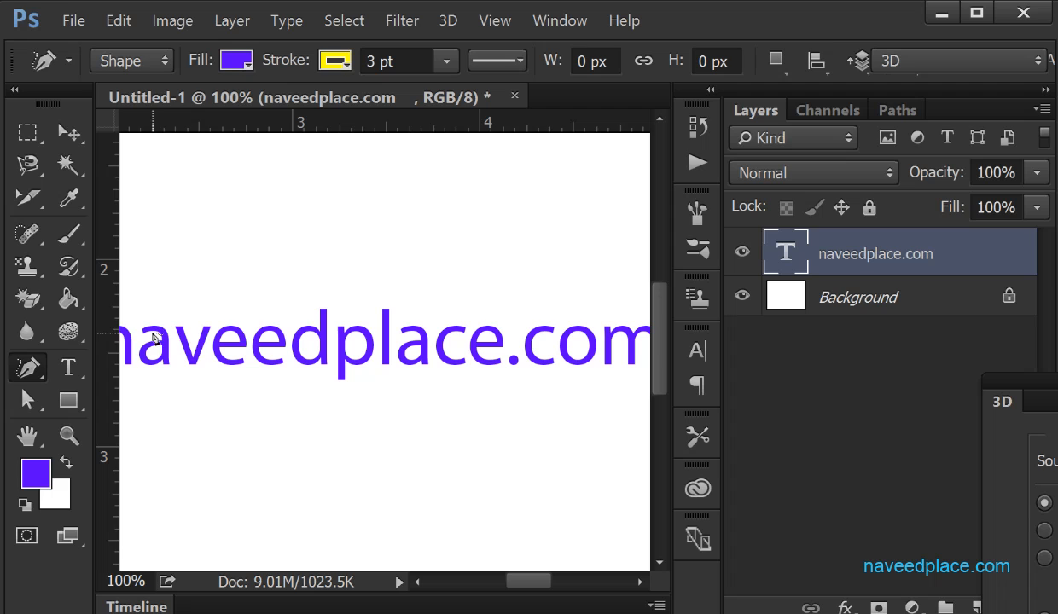
- Create a work path from the naveedplace.com text with the list of paths displayed
left_click(281, 20)
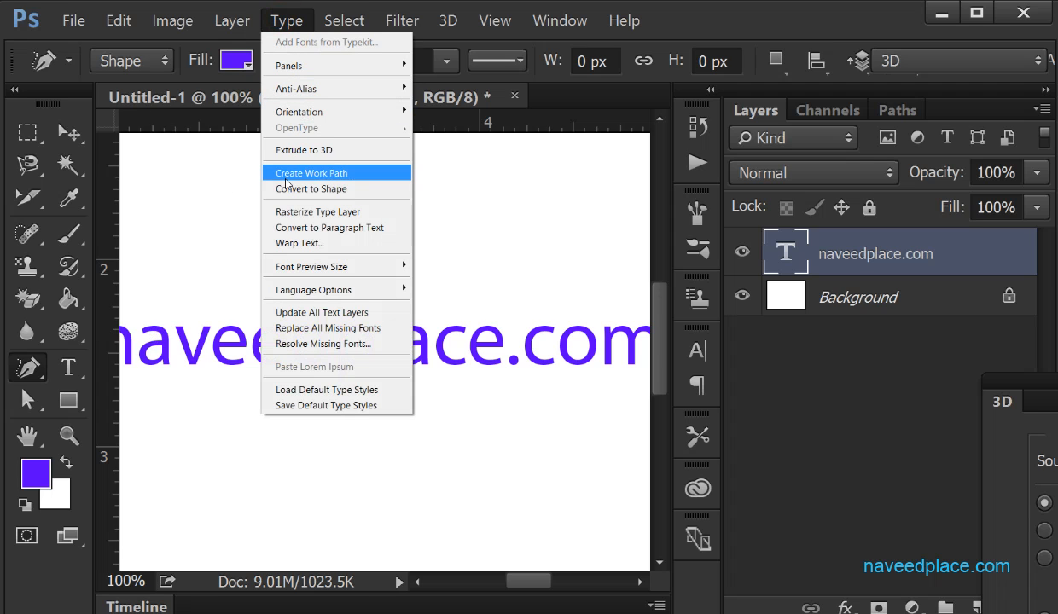
left_click(898, 111)
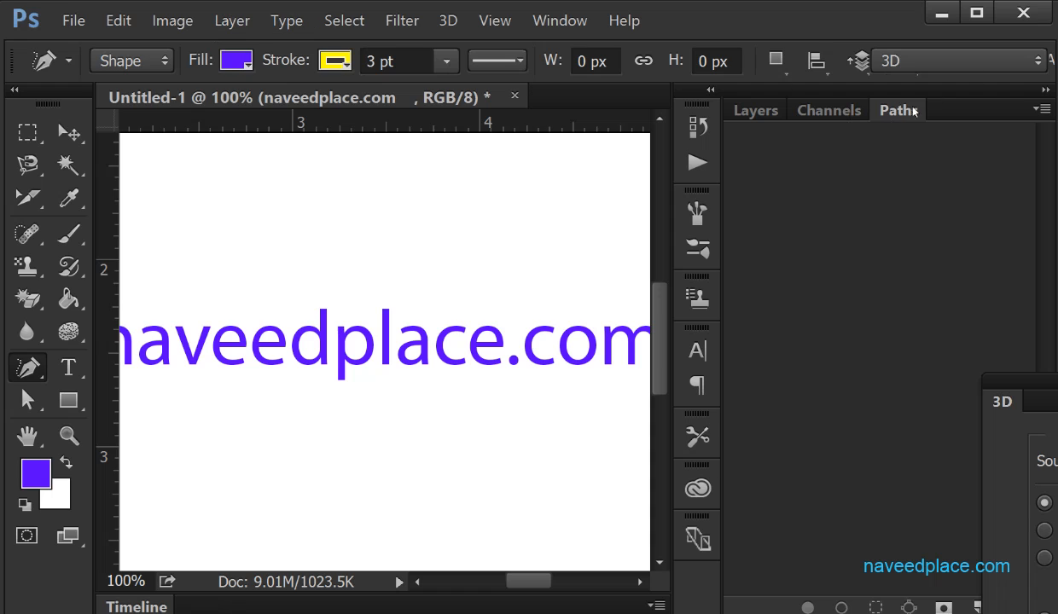
left_click(282, 22)
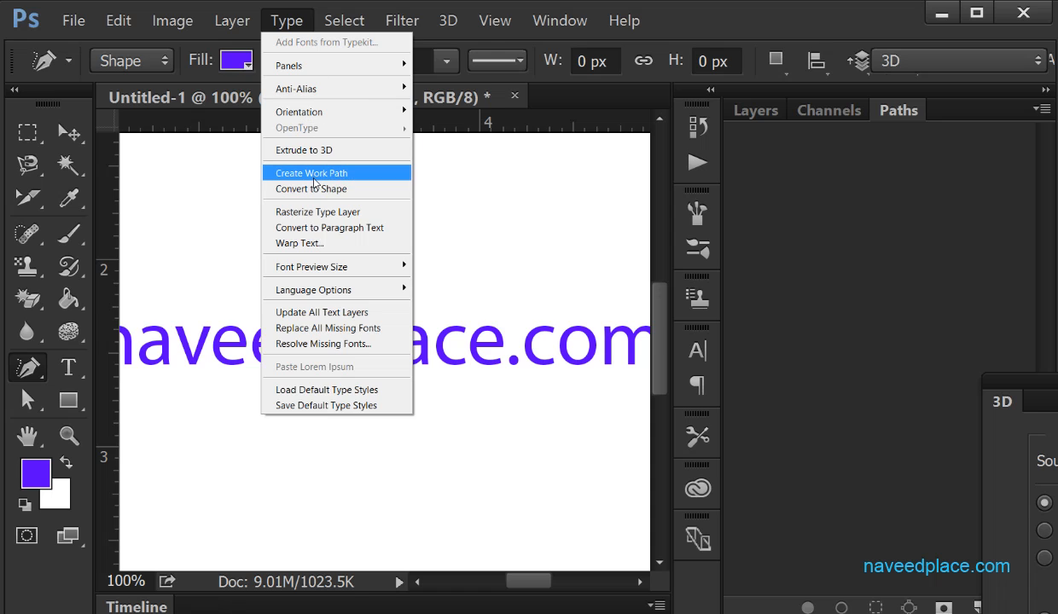
left_click(315, 179)
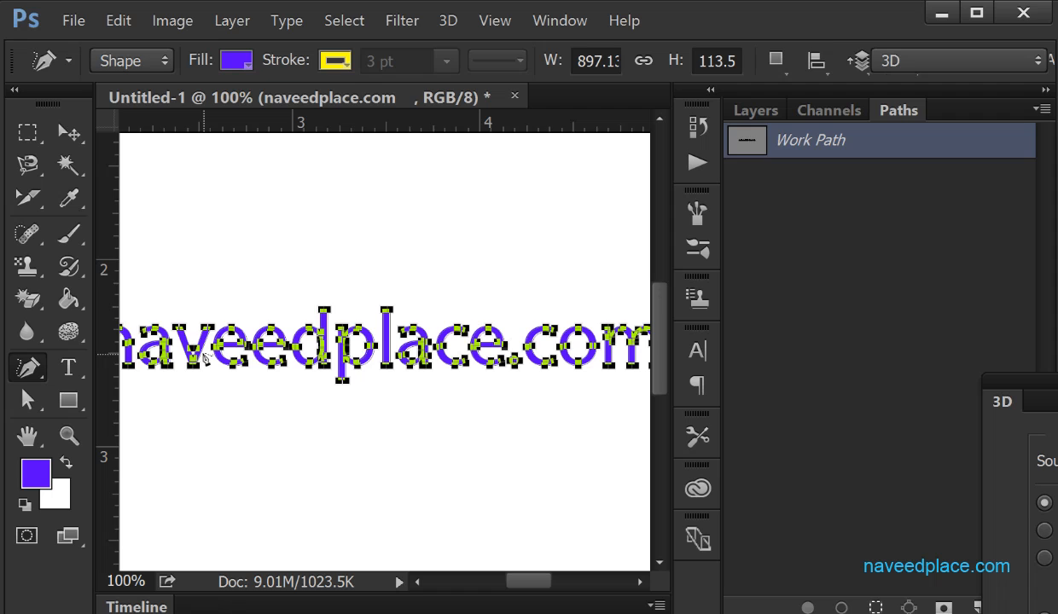
- Move the whole work path above the naveedplace.com text with the Path Selection tool and deselect it
left_click(19, 369)
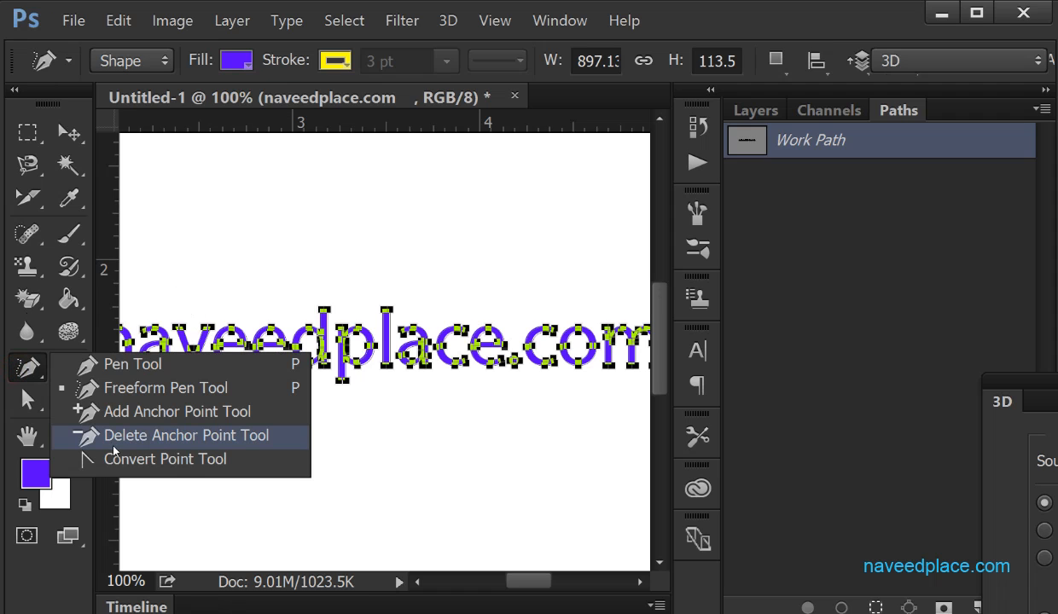
left_click(26, 398)
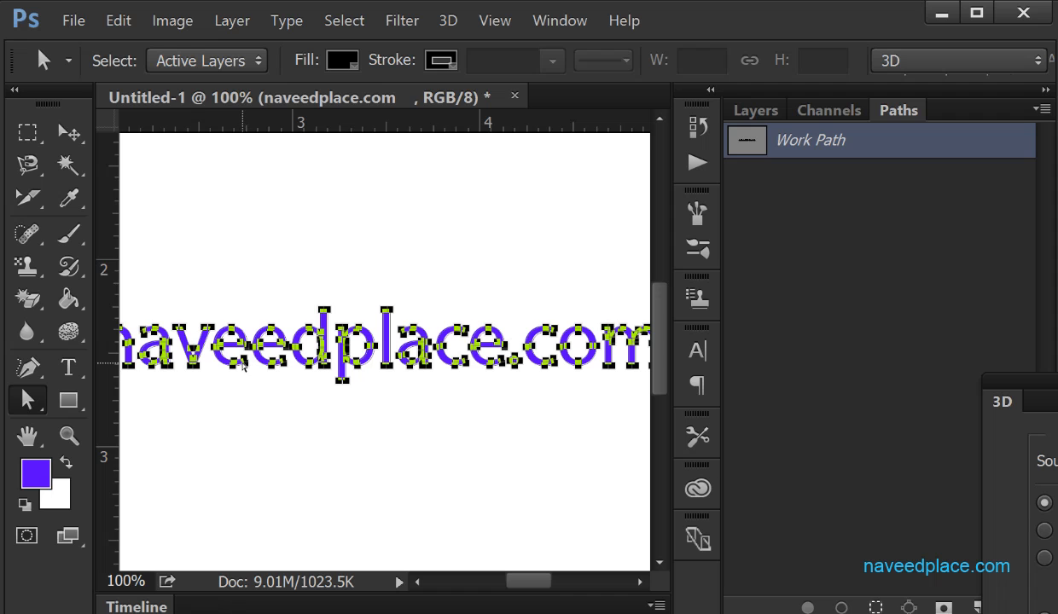
left_click_drag(250, 362, 306, 456)
left_click_drag(260, 391, 254, 220)
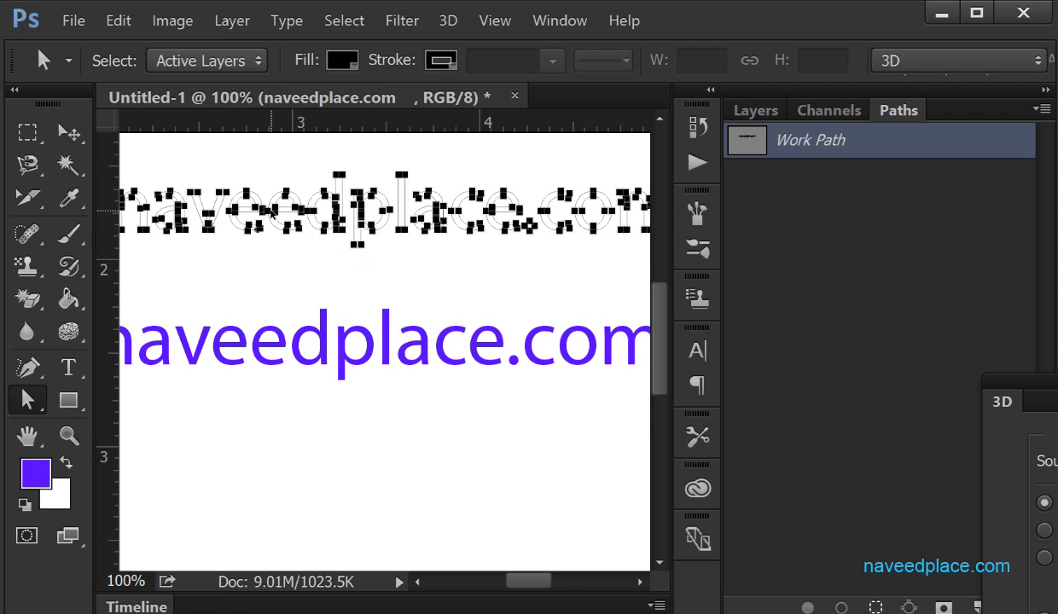
key("ctrl+minus")
left_click(271, 210)
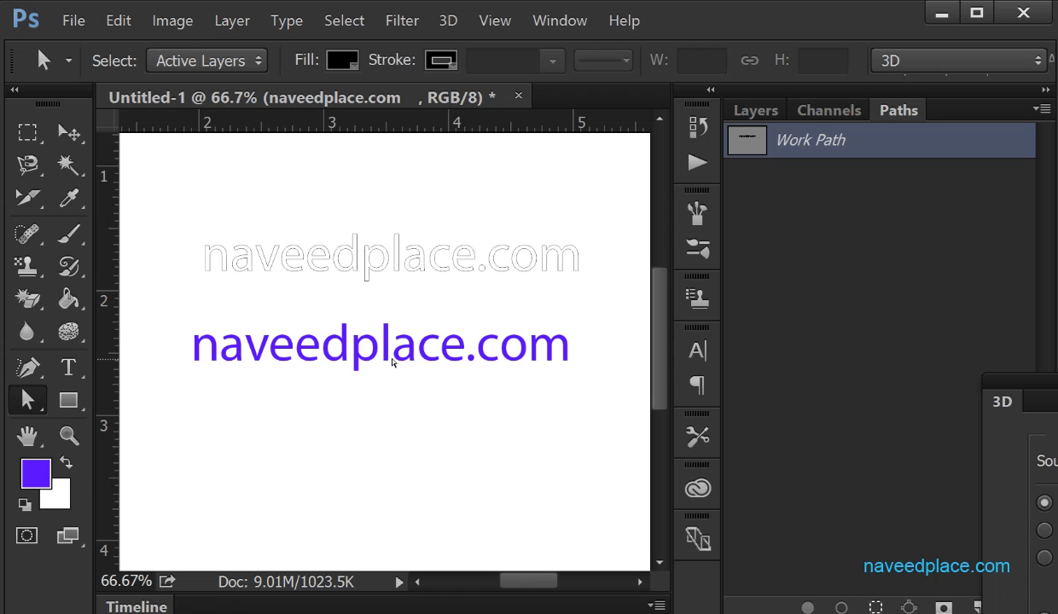
- Select the outlines of the letters d and p in the work path one at a time and deselect them
left_click_drag(413, 359, 356, 363)
left_click_drag(360, 265, 336, 256)
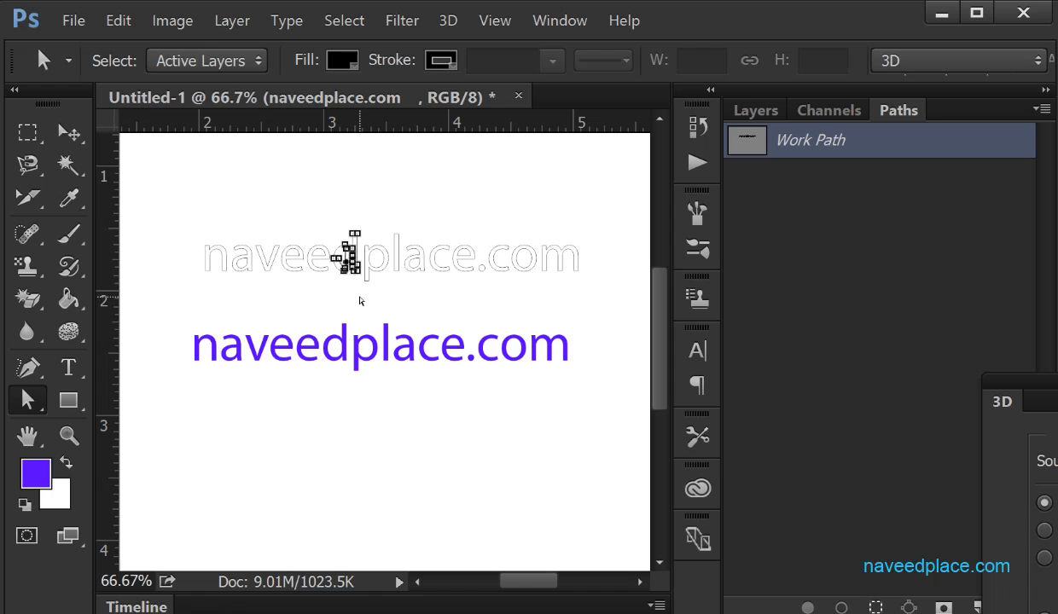
left_click(360, 298)
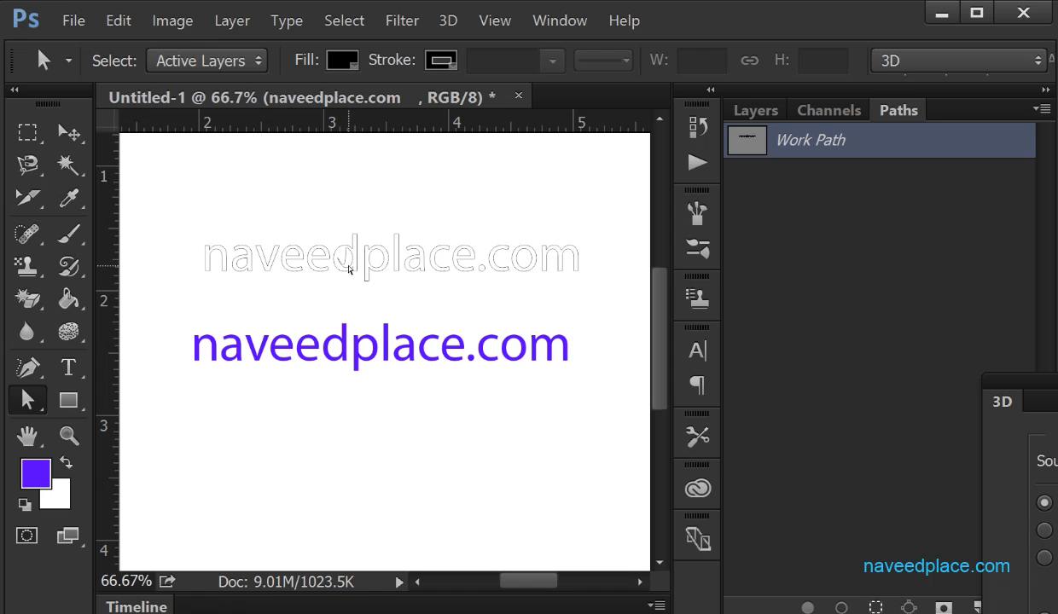
left_click(347, 264)
left_click(365, 276)
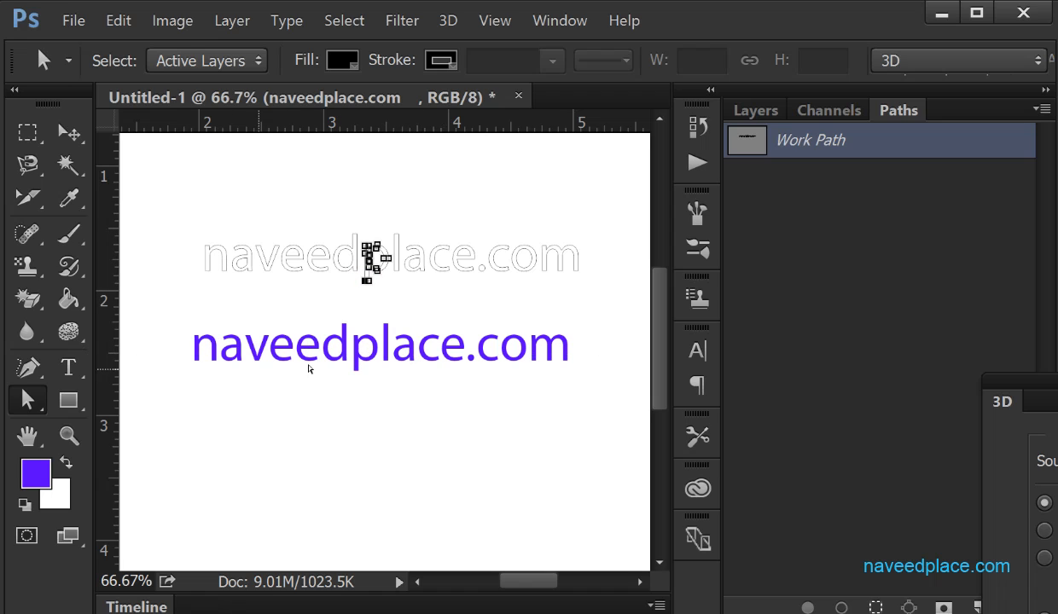
left_click(420, 289)
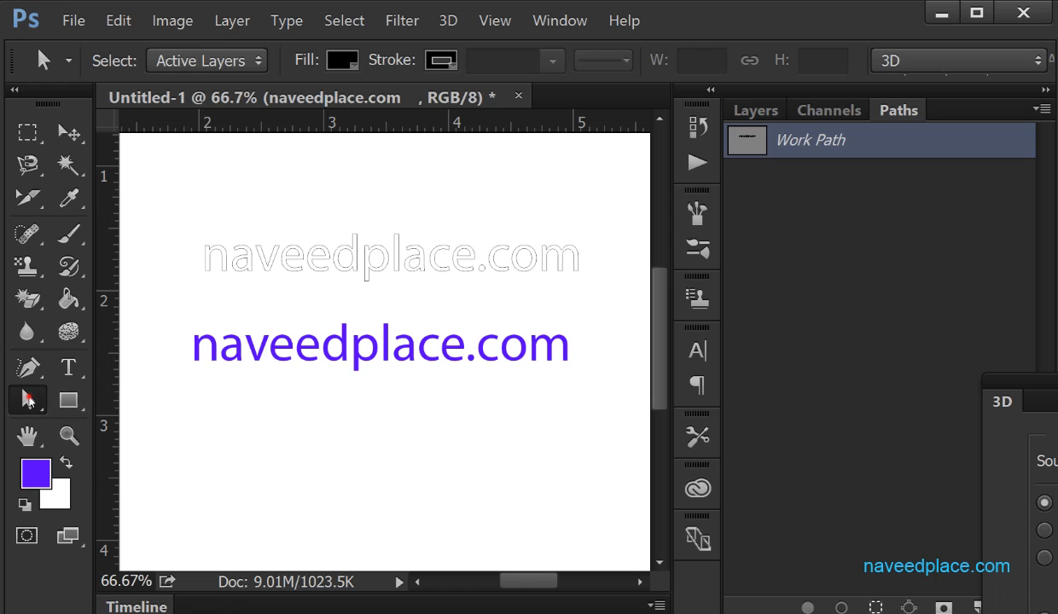
- Pull the bottom anchor points of the right leg of the work path's letter n downwards with the Direct Selection tool
left_click_drag(27, 400, 107, 416)
left_click(211, 256)
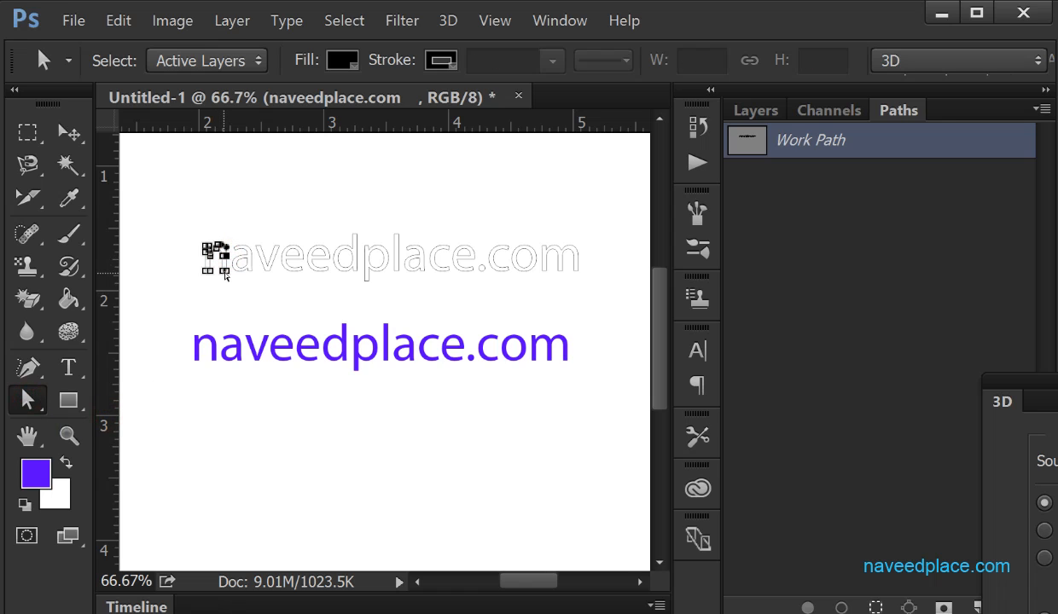
left_click(228, 289)
left_click_drag(208, 272, 215, 291)
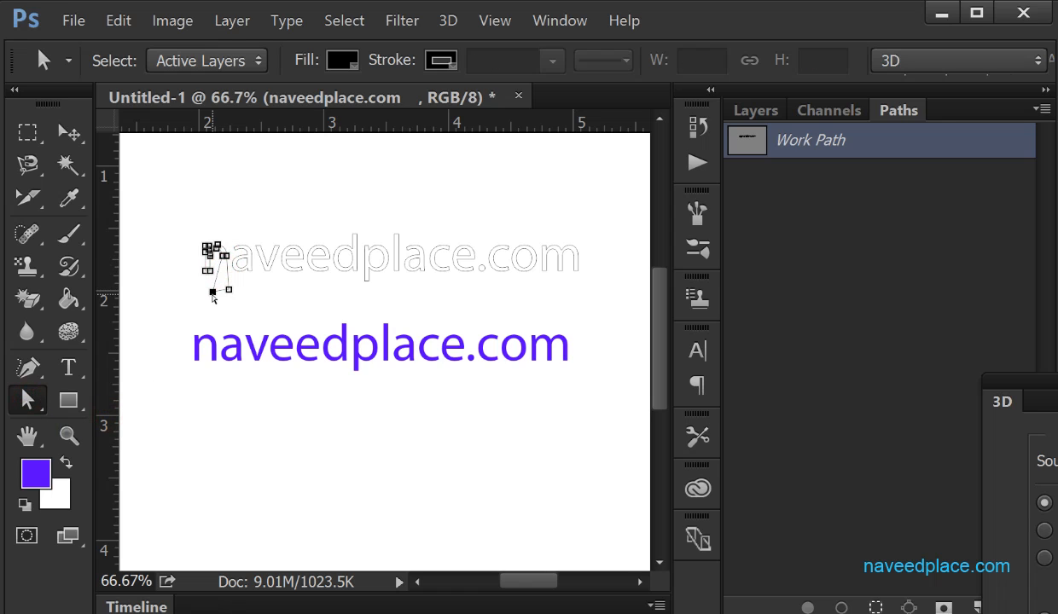
left_click(267, 302)
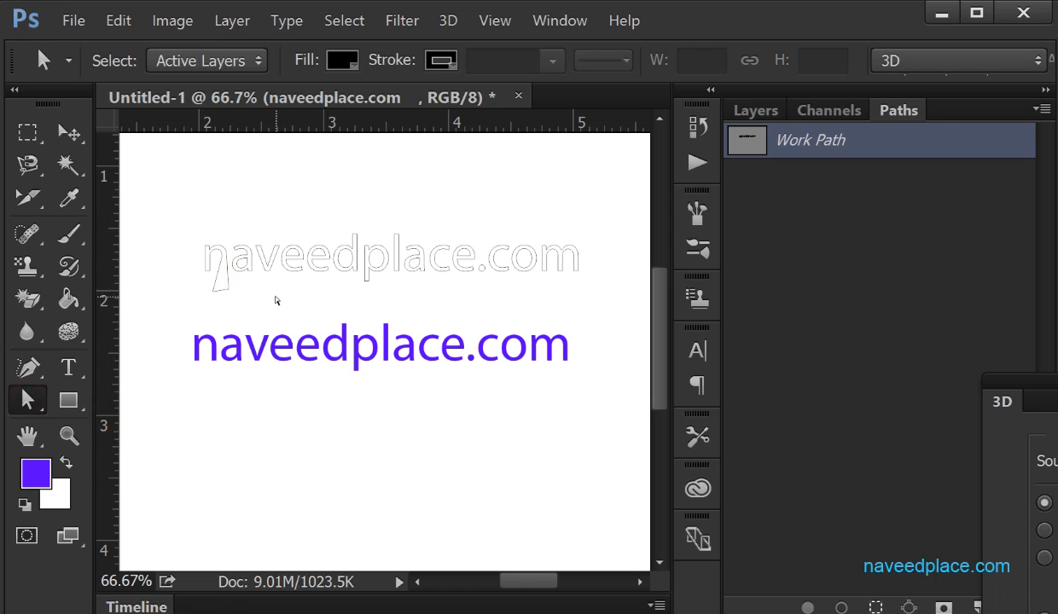
- Convert the naveedplace.com text to a shape and set its fill to white
left_click(284, 23)
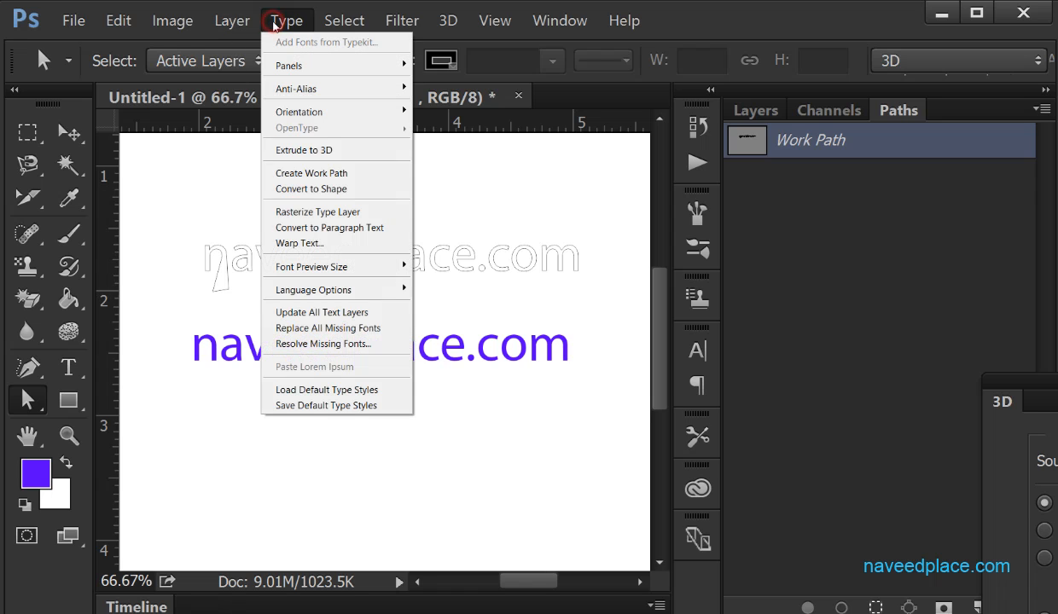
left_click(298, 189)
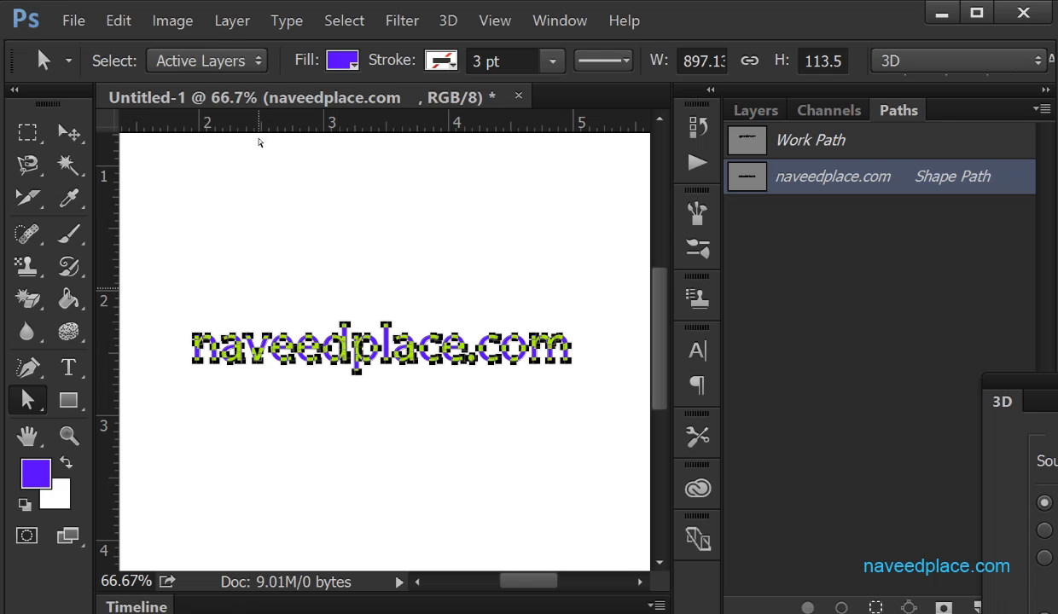
left_click(337, 60)
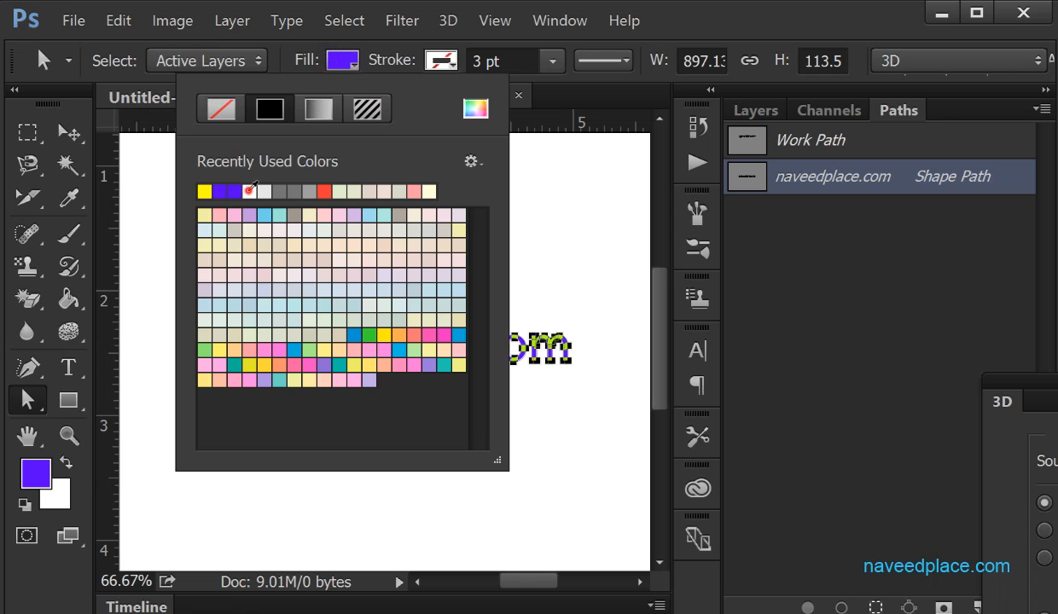
left_click(250, 191)
left_click(549, 222)
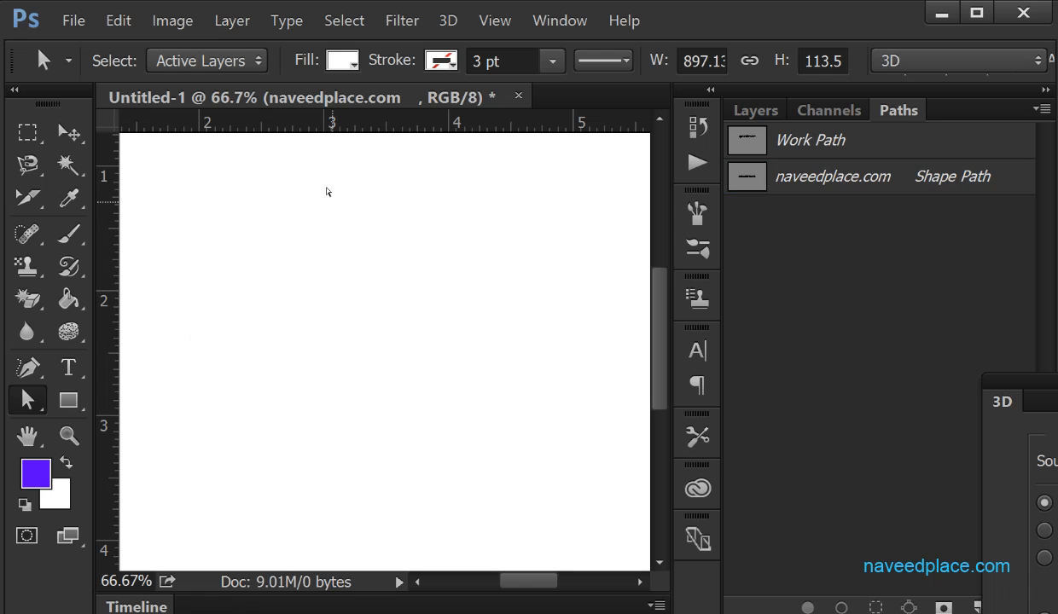
- Add a horizontal text line near the middle of the canvas containing only the first six letters of naveedplace.com
left_click_drag(68, 368, 128, 364)
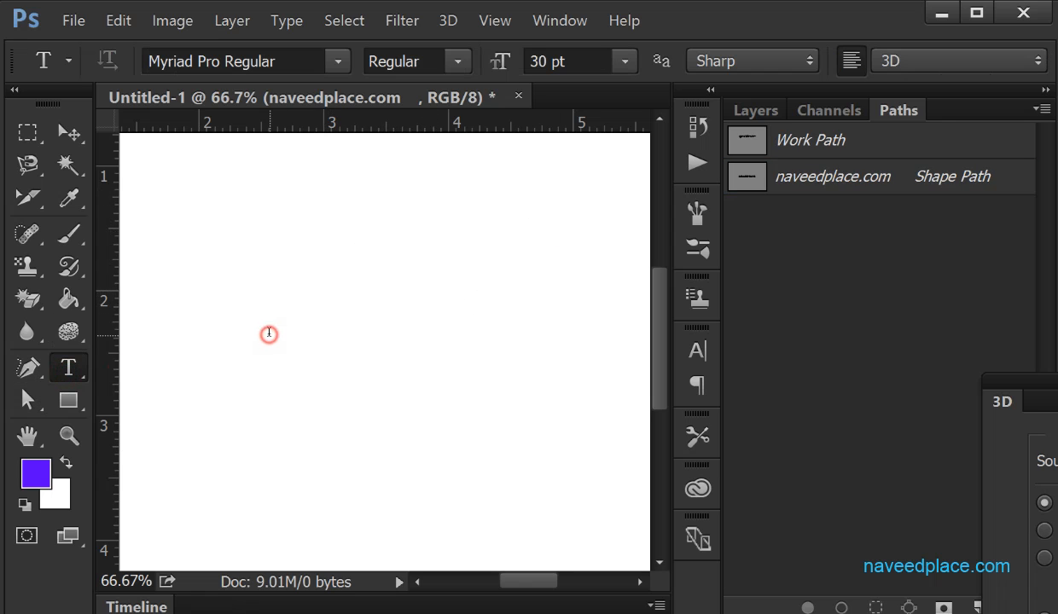
left_click(271, 331)
type("naveed")
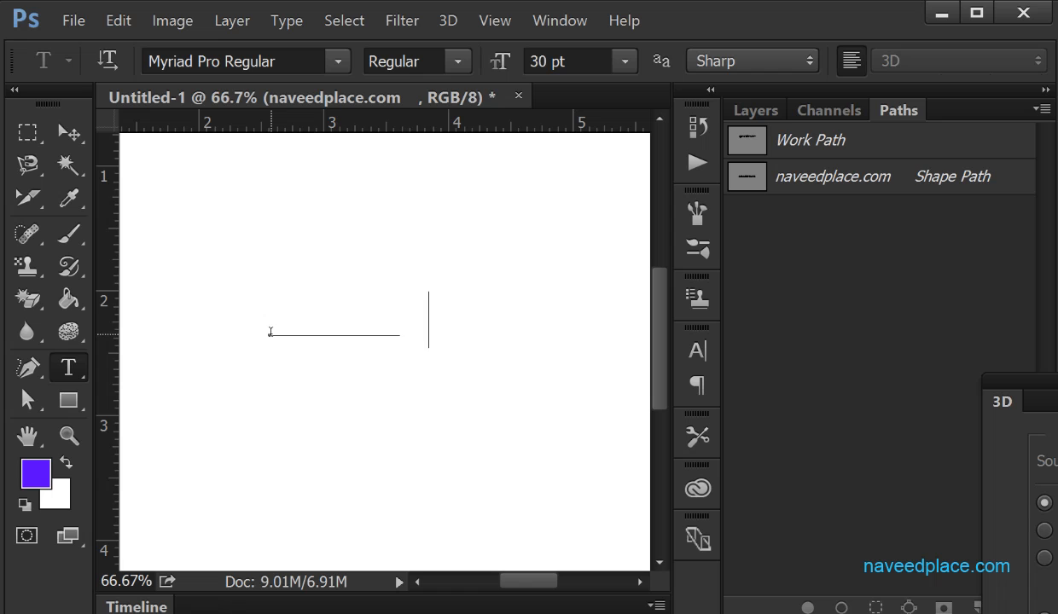
type("[;ace/")
key("BackSpace")
key("Left")
key("Left")
key("Left")
key("Left")
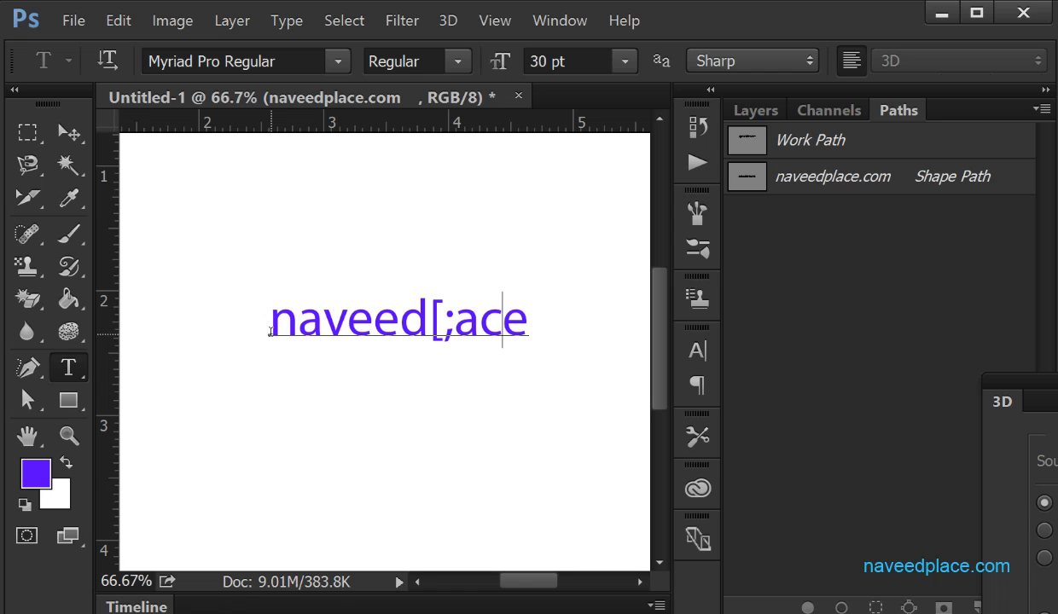
key("BackSpace")
key("BackSpace")
key("BackSpace")
key("BackSpace")
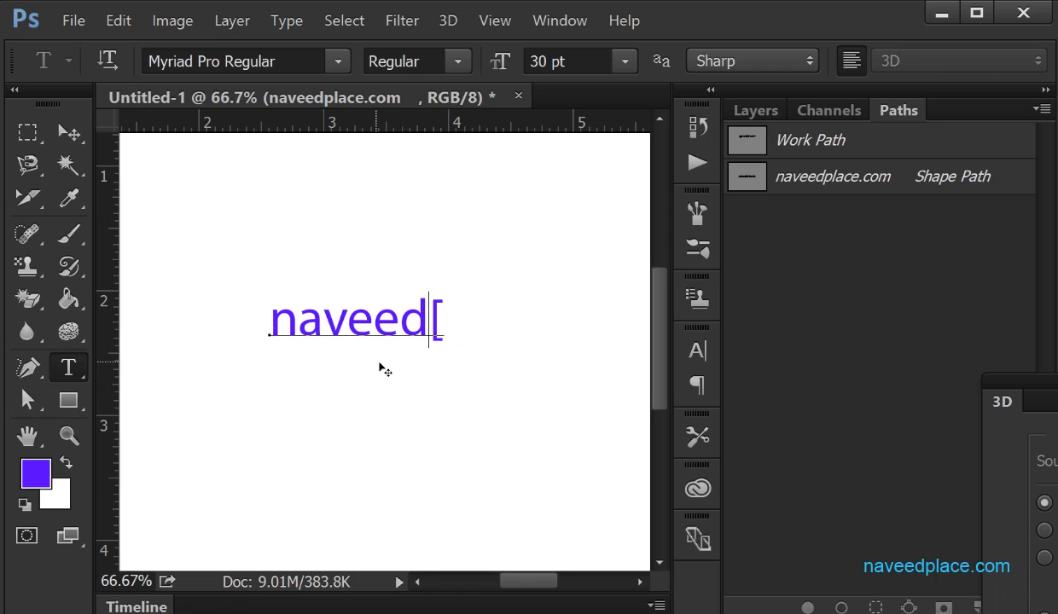
key("BackSpace")
- Rasterize the new six-letter type layer
left_click(283, 31)
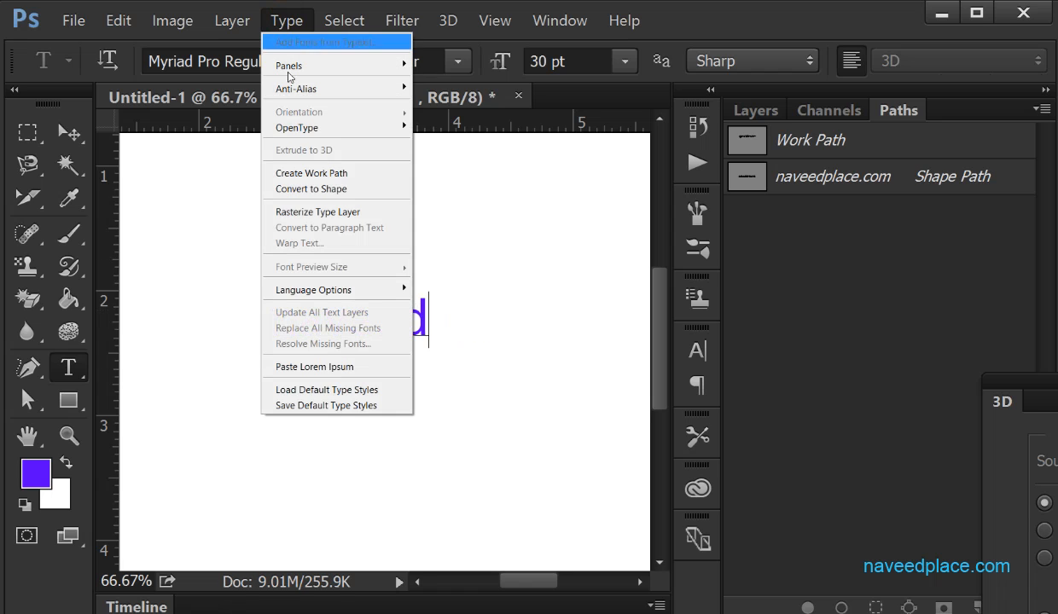
left_click(352, 213)
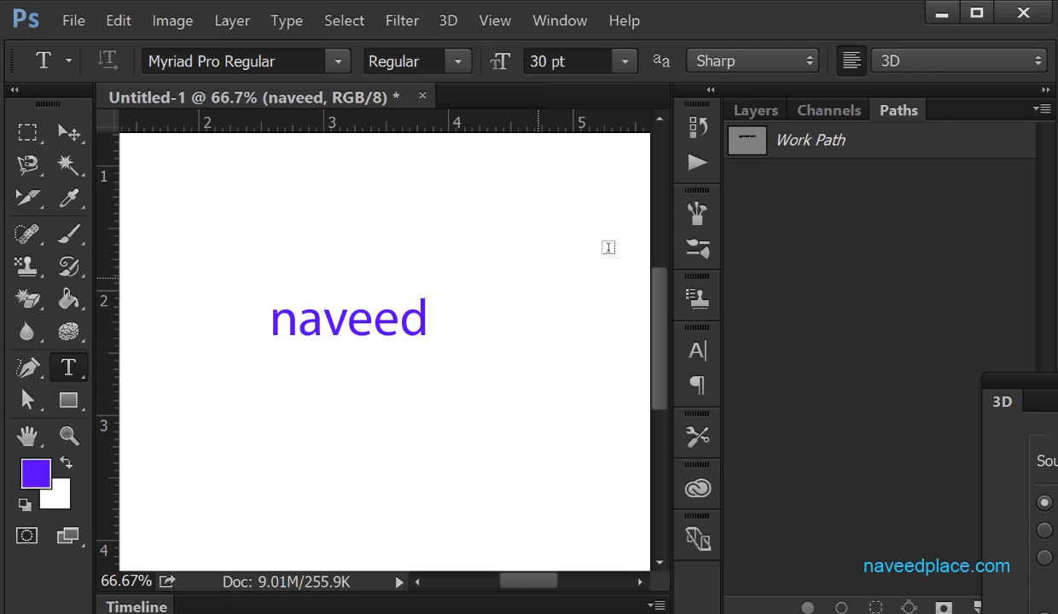
- Check which type commands are available for the rasterized layer and how it is listed among the layers
left_click(336, 23)
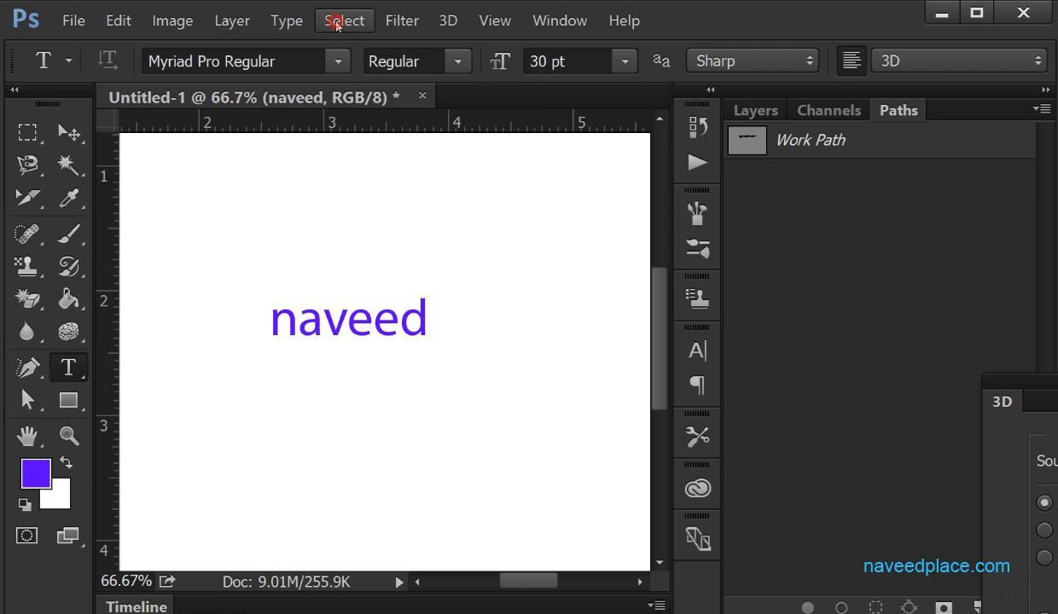
left_click(332, 26)
mouse_move(254, 30)
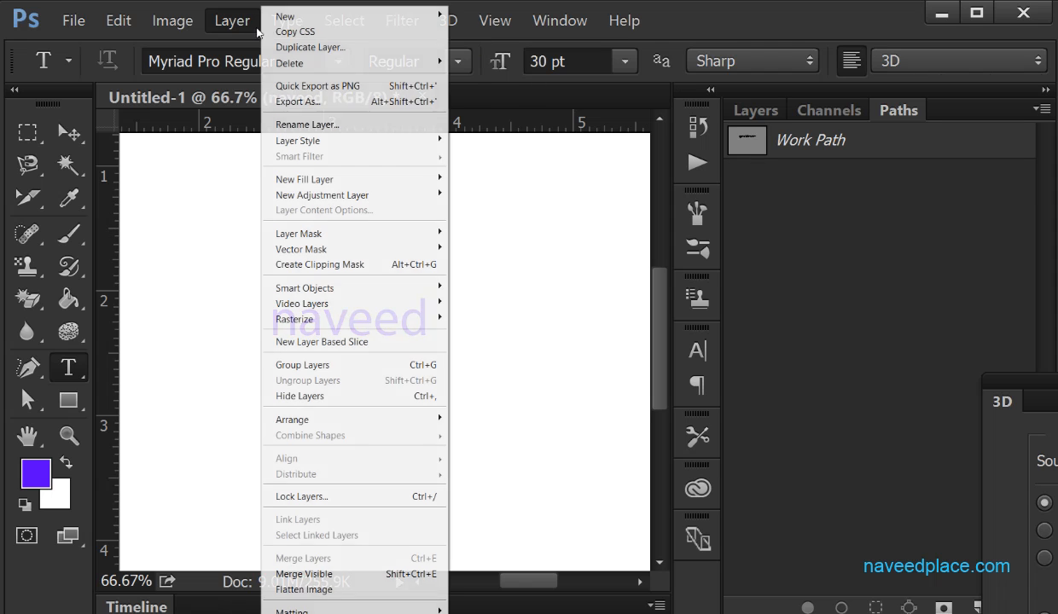
left_click(224, 179)
left_click(286, 21)
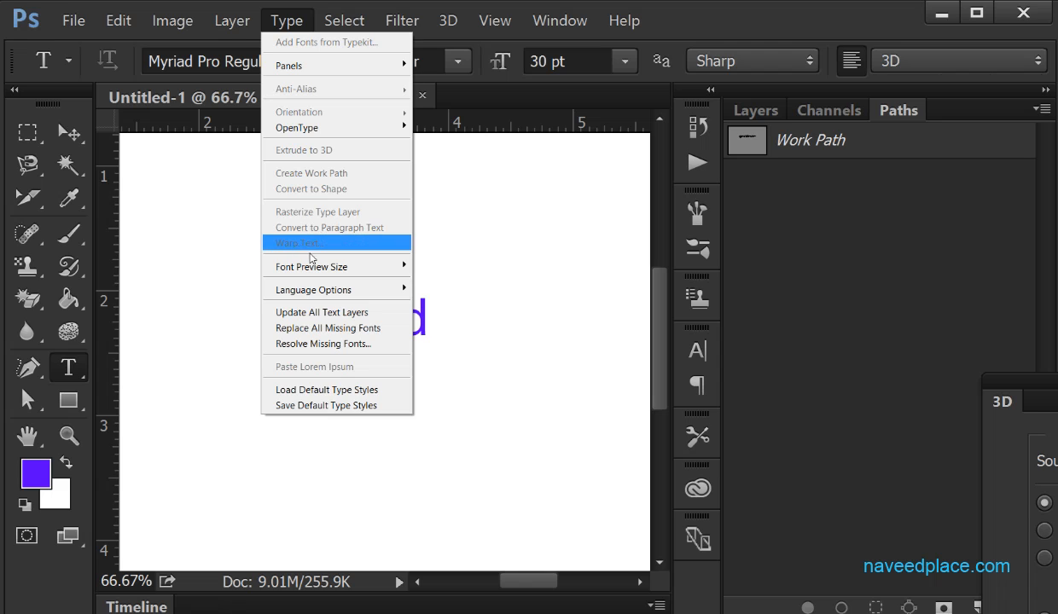
left_click(429, 332)
left_click(752, 96)
left_click(750, 113)
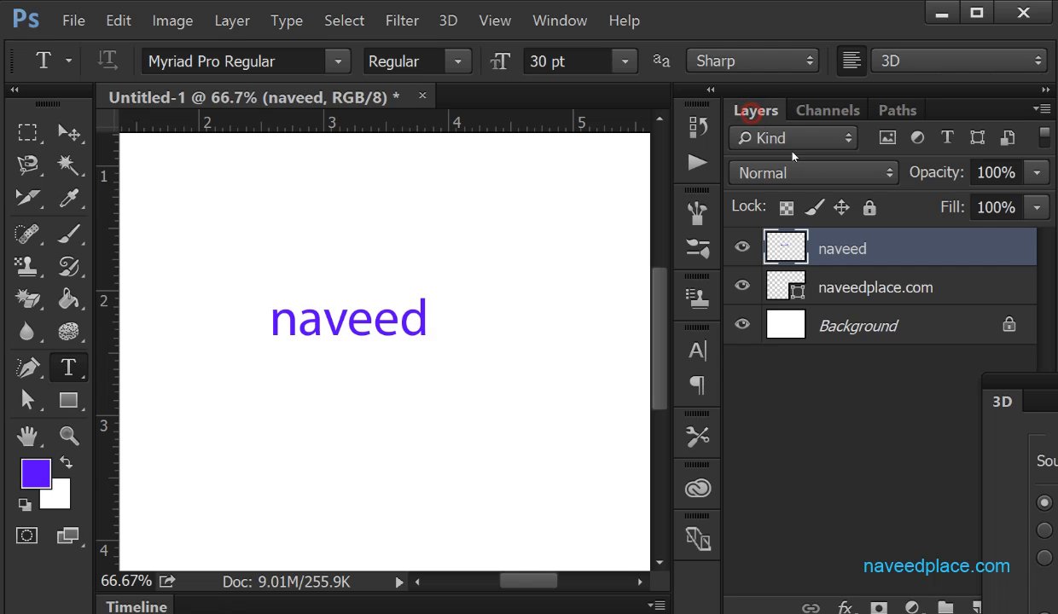
- Try to select the rasterized word for editing with the Horizontal Type tool
left_click(68, 367)
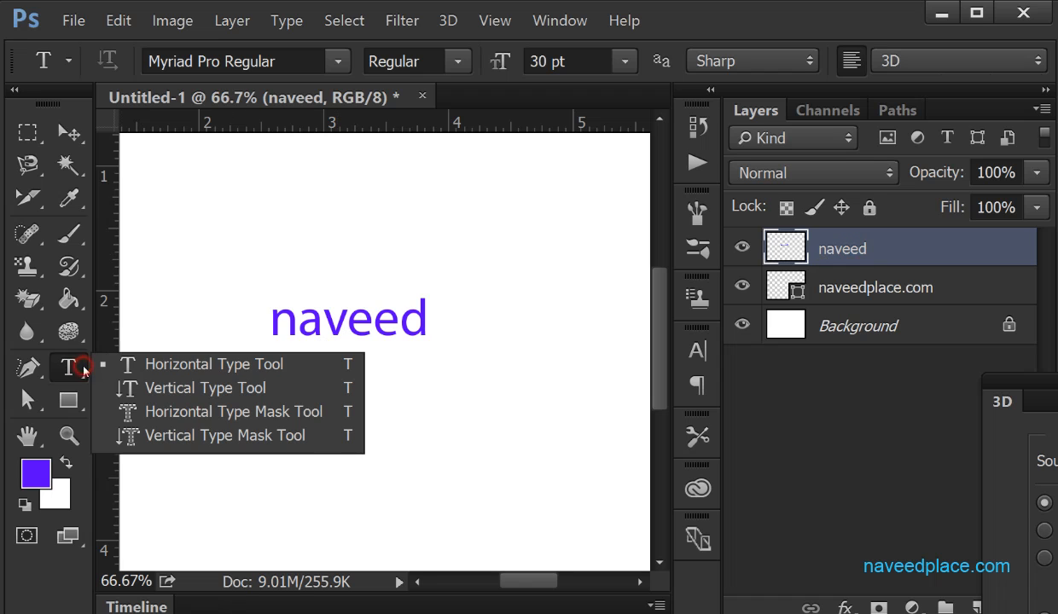
left_click(130, 367)
left_click_drag(428, 325, 255, 335)
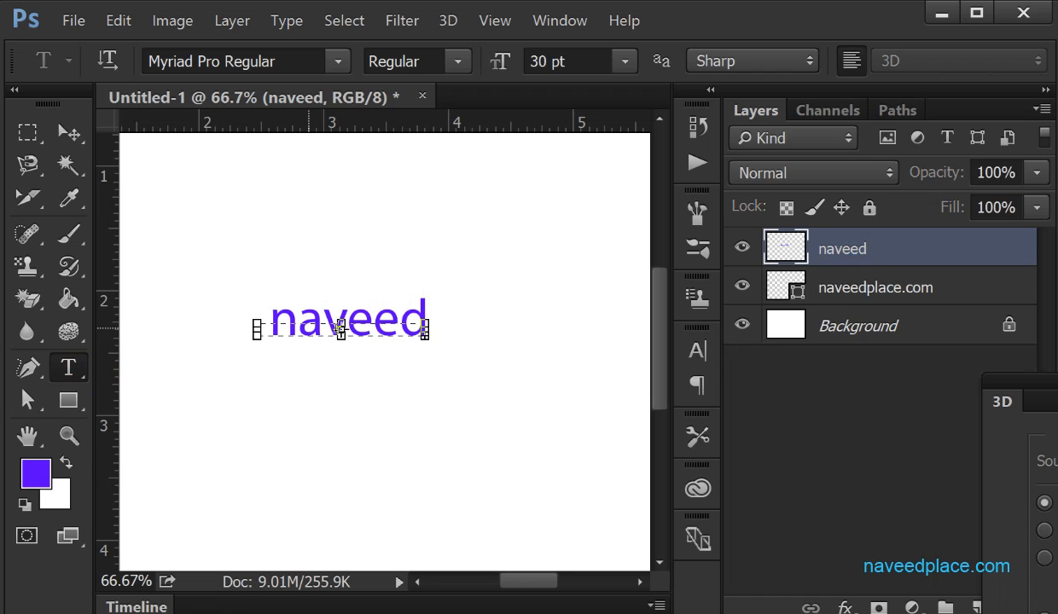
key("Escape")
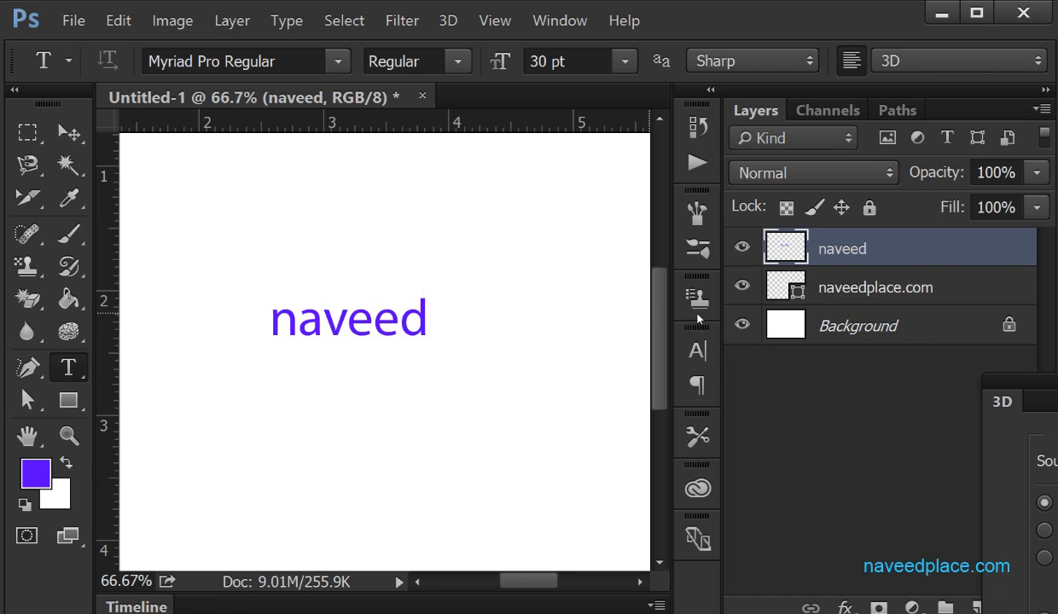
- Add a horizontal text line reading asdsds just below the rasterized word, on a new layer above it
left_click(819, 287)
left_click(742, 287)
left_click(845, 327)
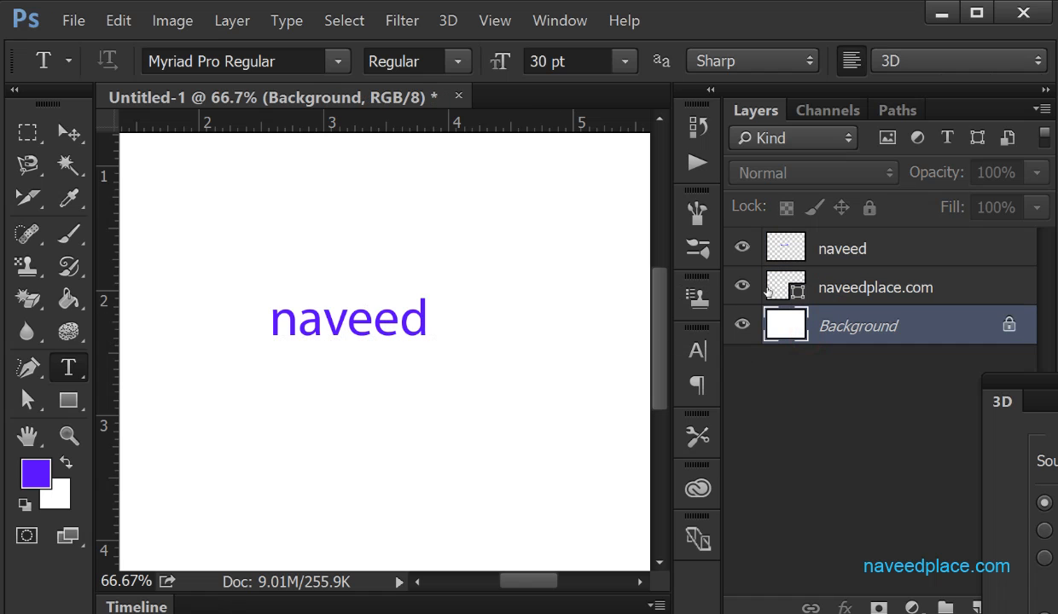
left_click(829, 249)
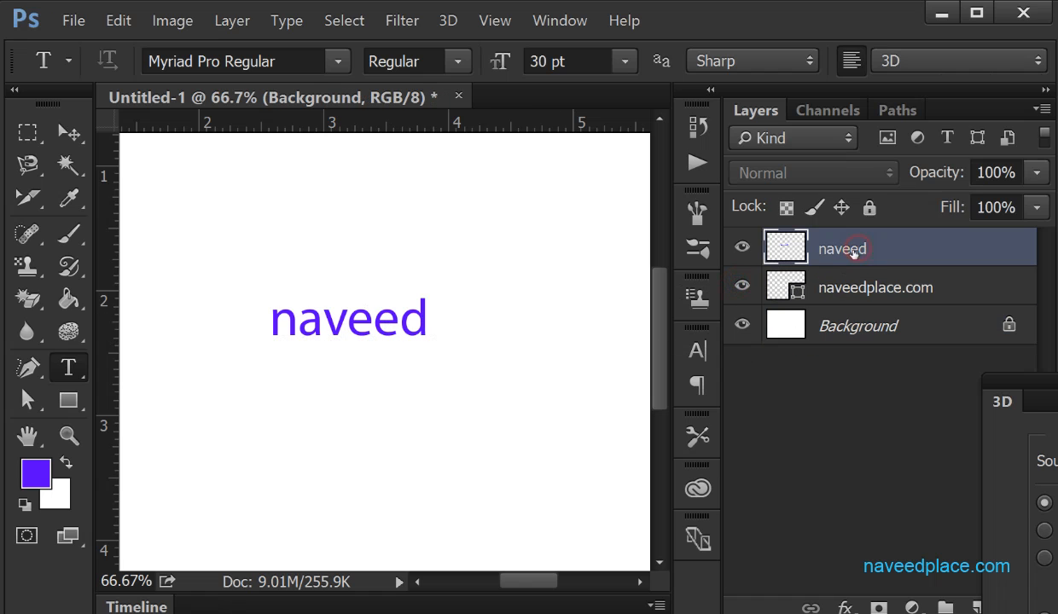
left_click_drag(74, 373, 117, 355)
left_click(290, 408)
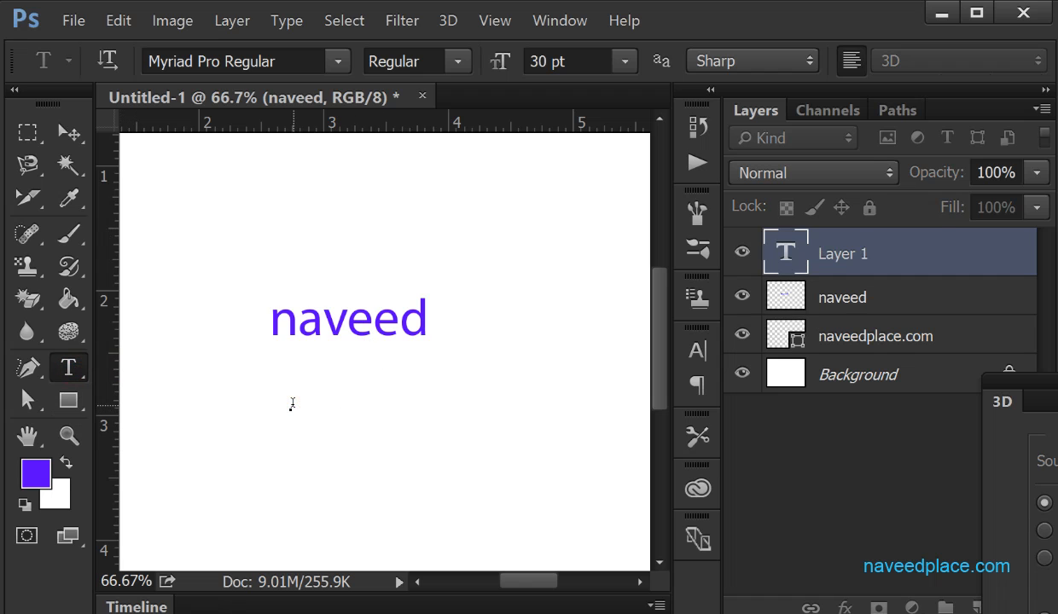
type("asdsds")
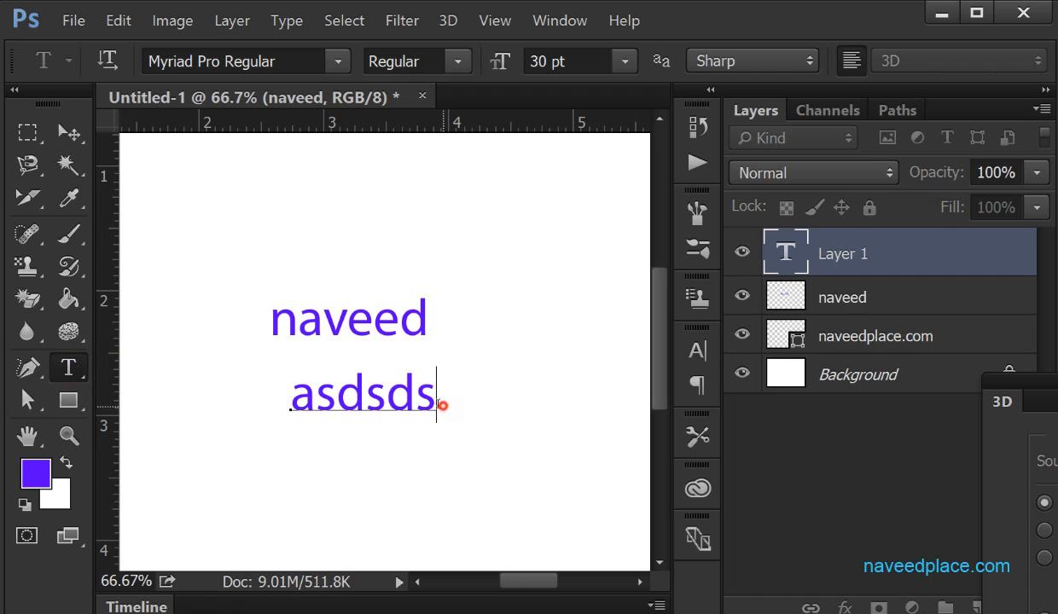
- Check the type commands available while the whole asdsds text is selected, and commit the text to its layer
left_click_drag(440, 406, 291, 401)
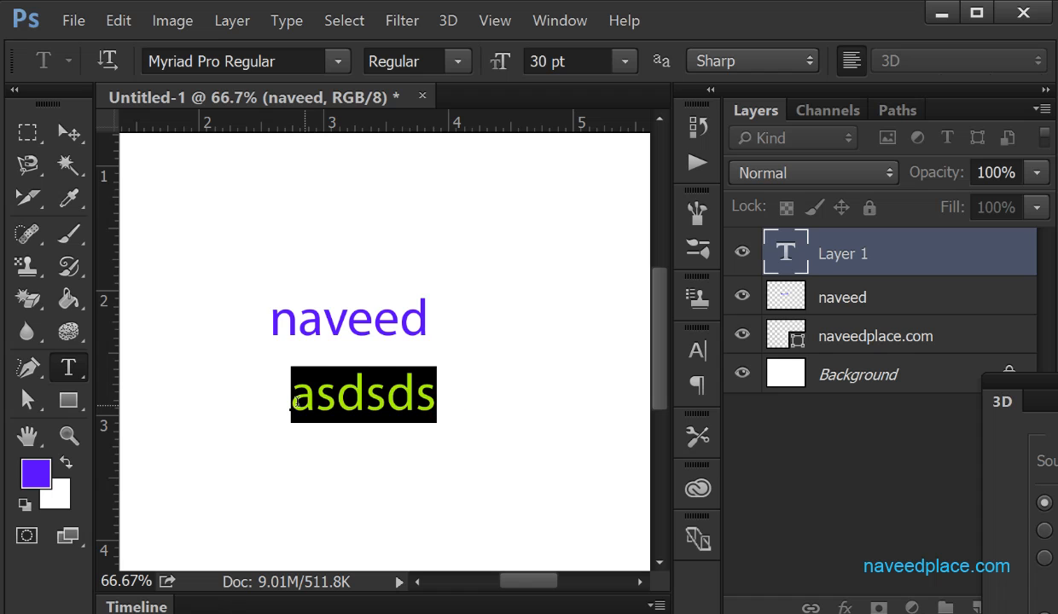
left_click(290, 21)
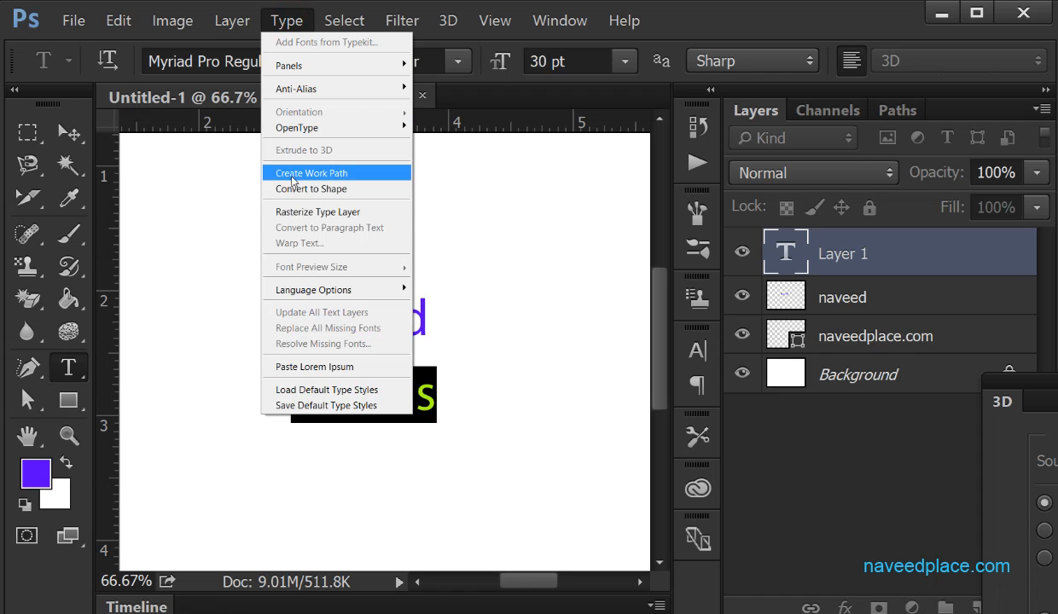
left_click(416, 376)
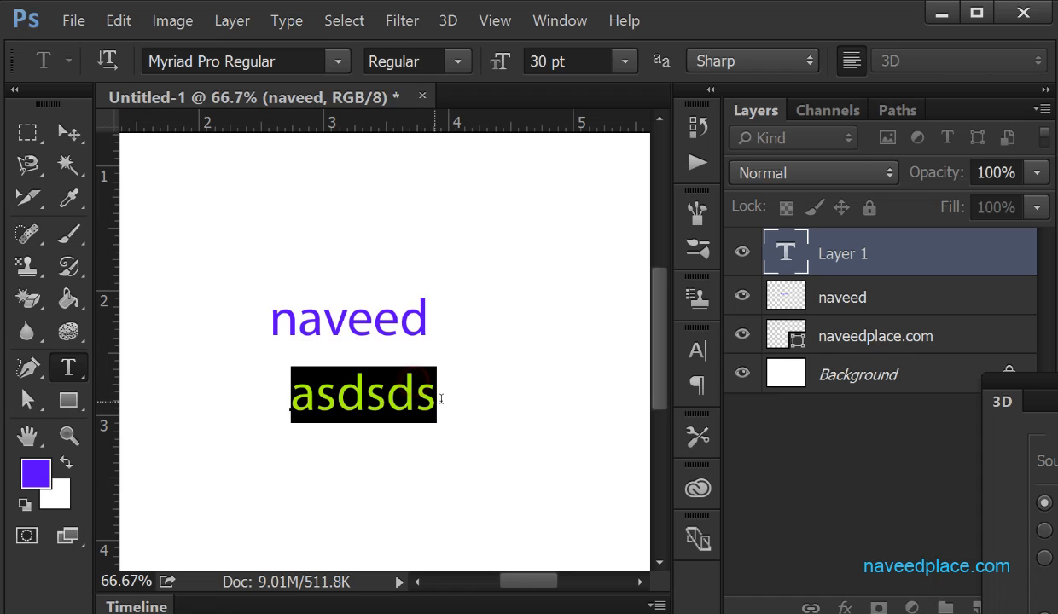
left_click(830, 298)
left_click(819, 254)
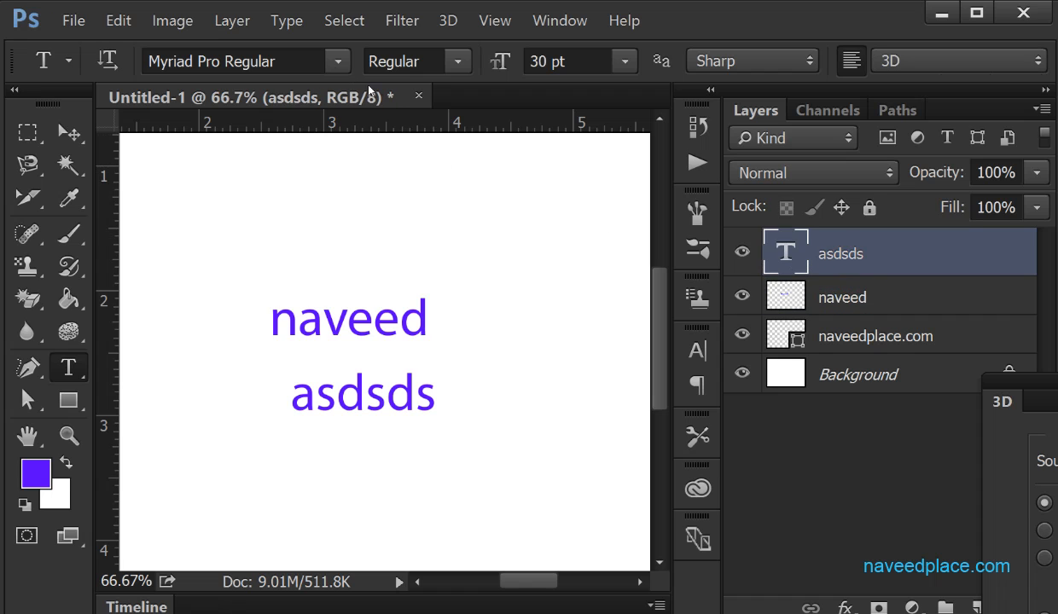
- Try an Arc warp on the asdsds text in vertical and horizontal orientation, with a horizontal bend of +31%
left_click(289, 20)
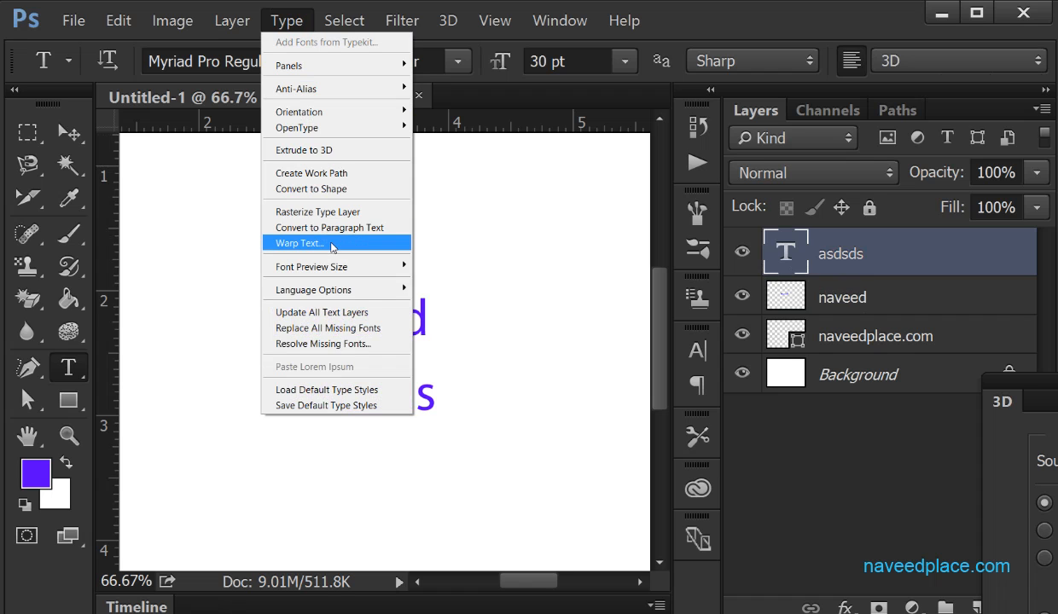
left_click(332, 246)
left_click_drag(458, 97, 686, 108)
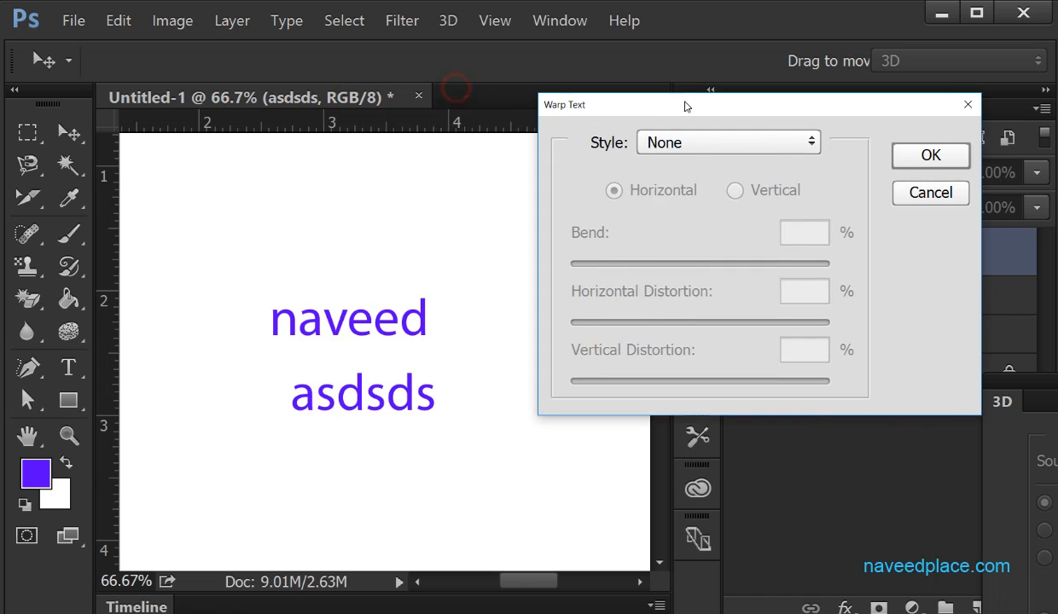
left_click(685, 143)
left_click(682, 221)
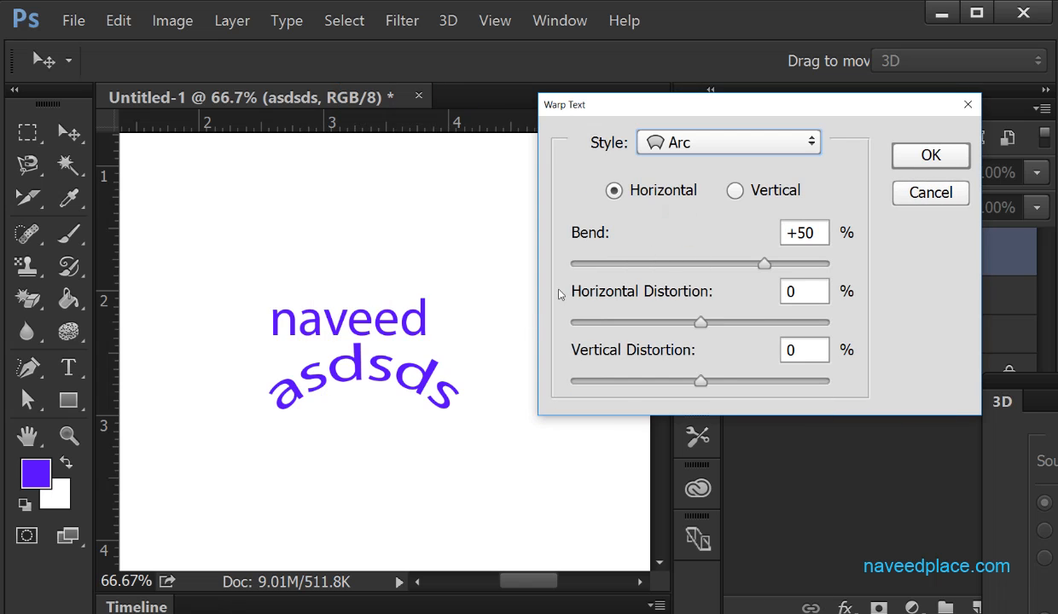
left_click(750, 191)
left_click(652, 191)
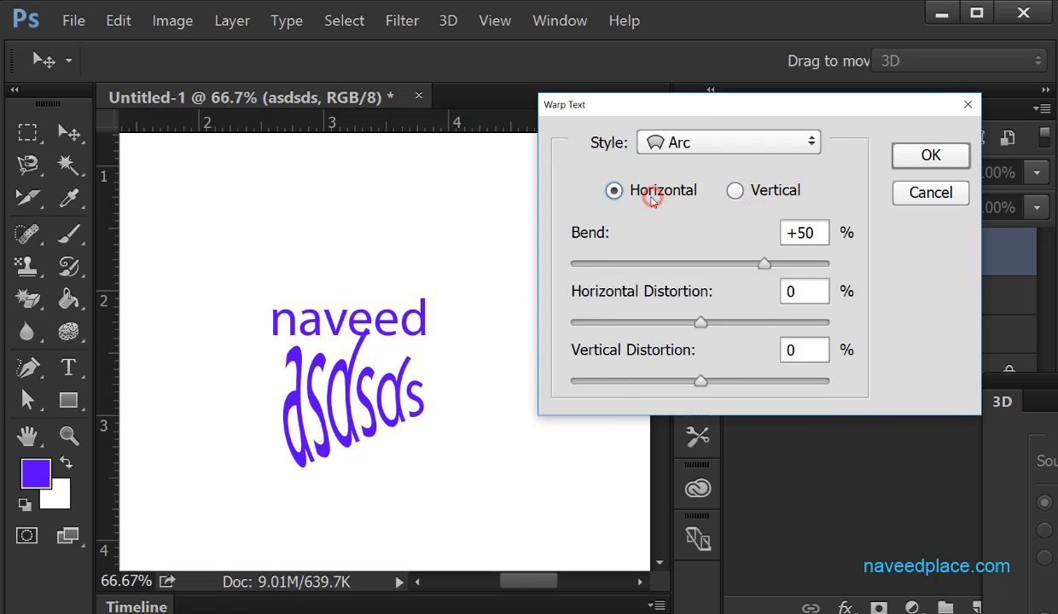
left_click_drag(764, 264, 739, 264)
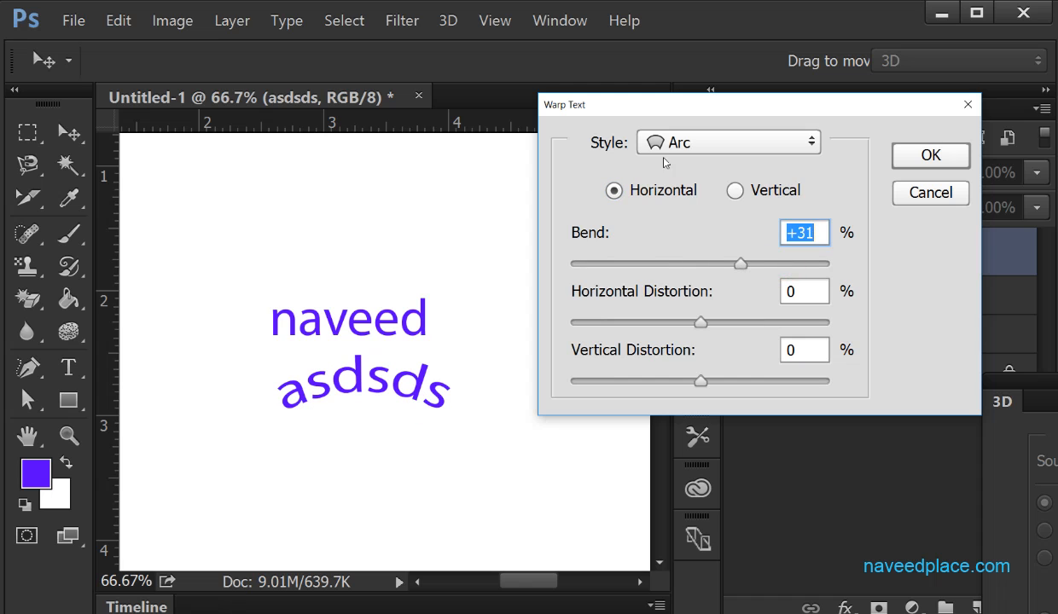
- Try the Shell Lower, Rise and Inflate warp styles on the asdsds text
left_click(658, 143)
left_click(686, 320)
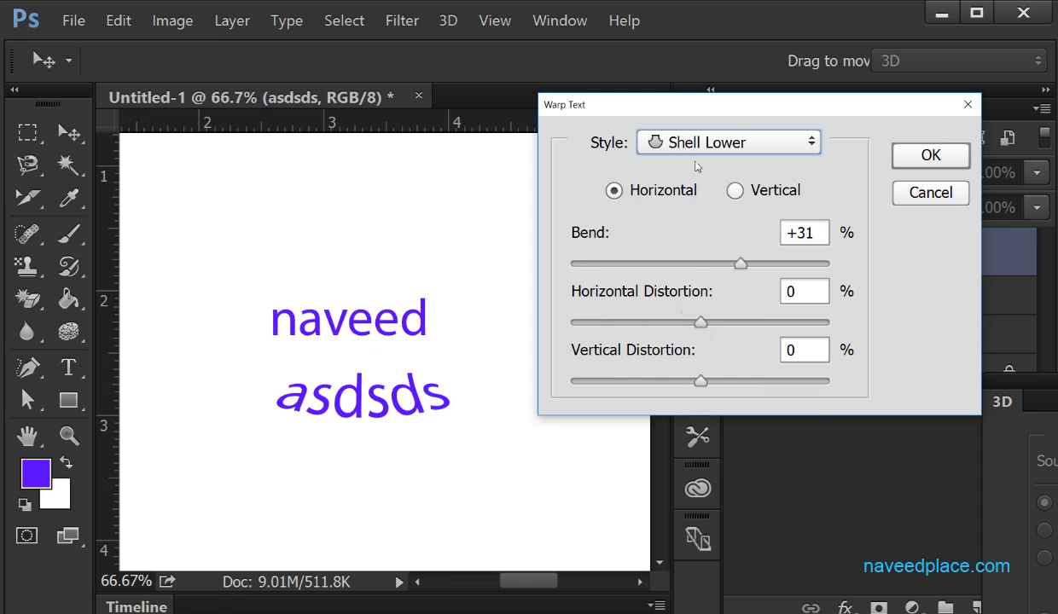
left_click(700, 143)
left_click(698, 477)
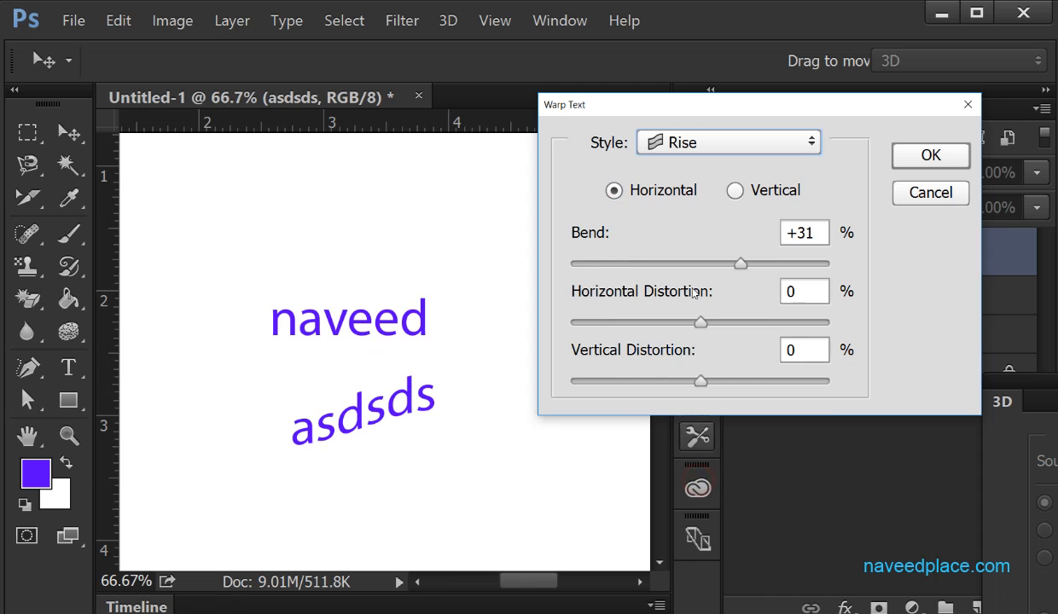
left_click(701, 142)
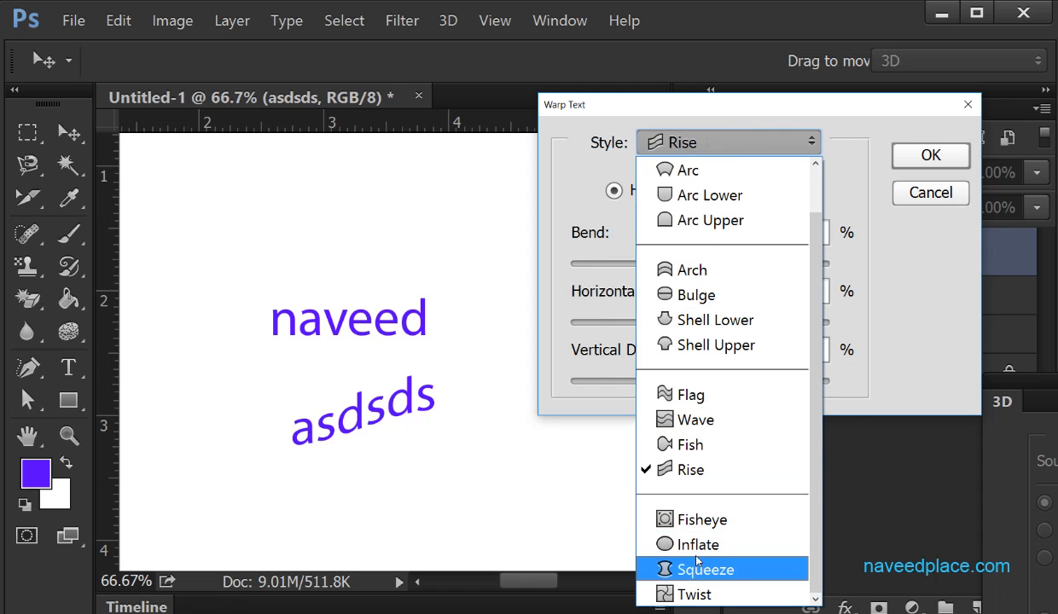
left_click(698, 544)
- Try distorting the inflated text to -65% horizontally and -59% vertically, and cancel the warp
left_click_drag(702, 323, 796, 323)
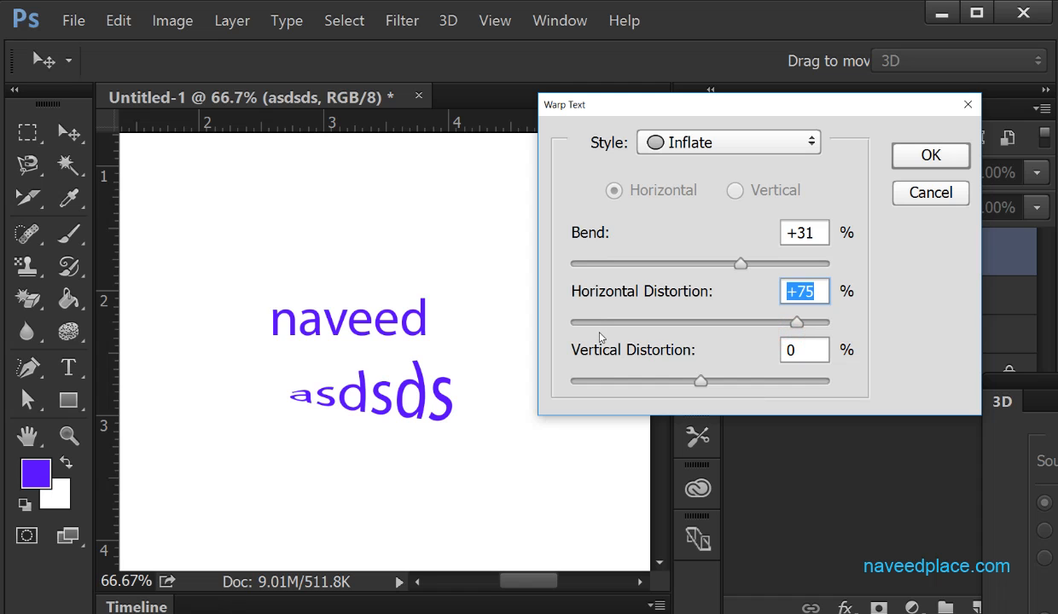
left_click(682, 340)
left_click_drag(696, 327, 616, 325)
left_click_drag(700, 382, 626, 382)
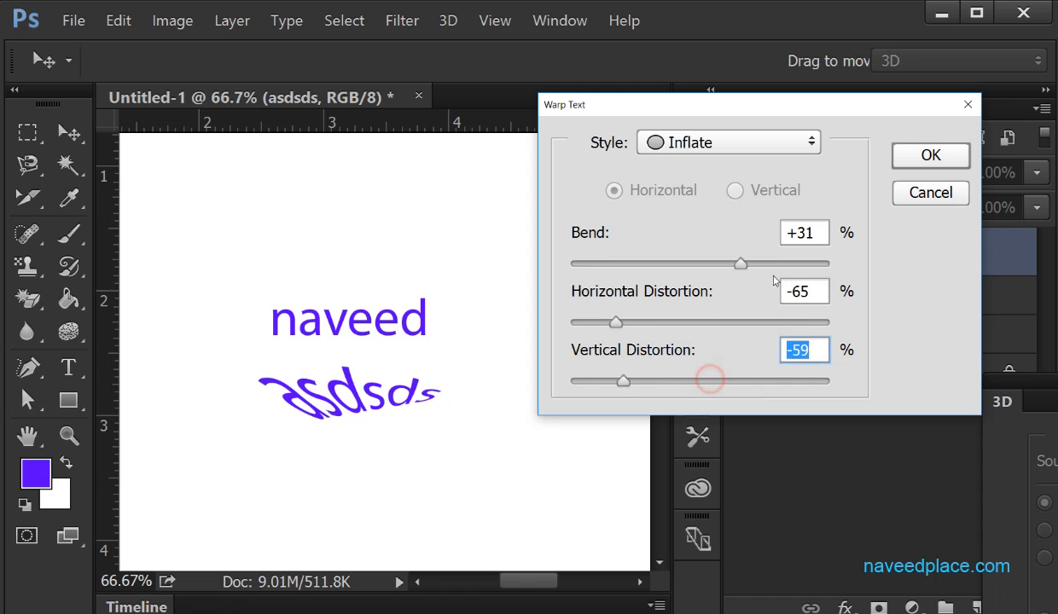
left_click(930, 192)
- Review the font preview size and language options for the asdsds layer, and save the default type styles
left_click(278, 28)
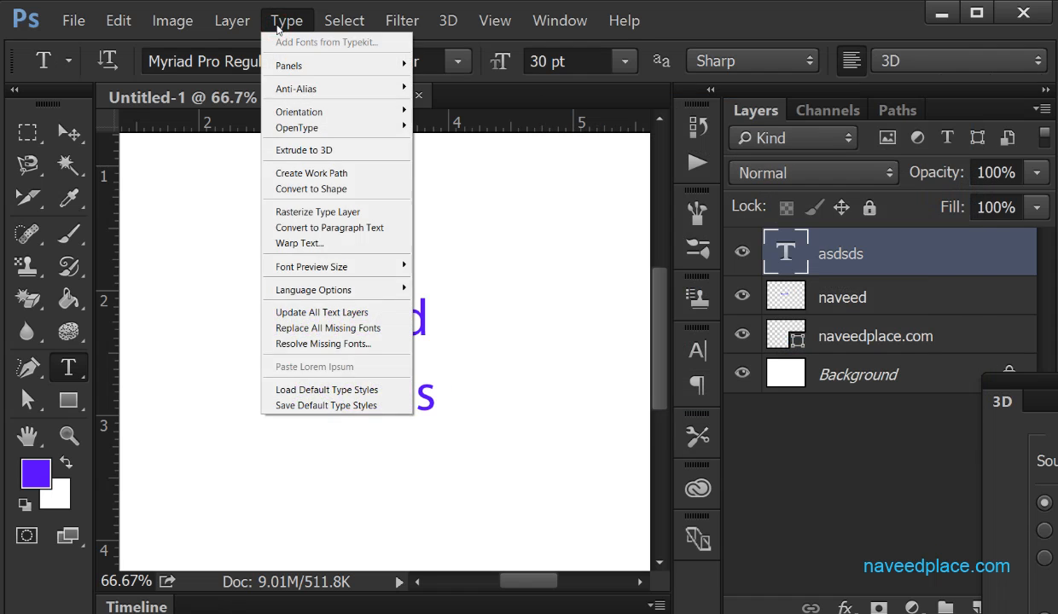
mouse_move(331, 269)
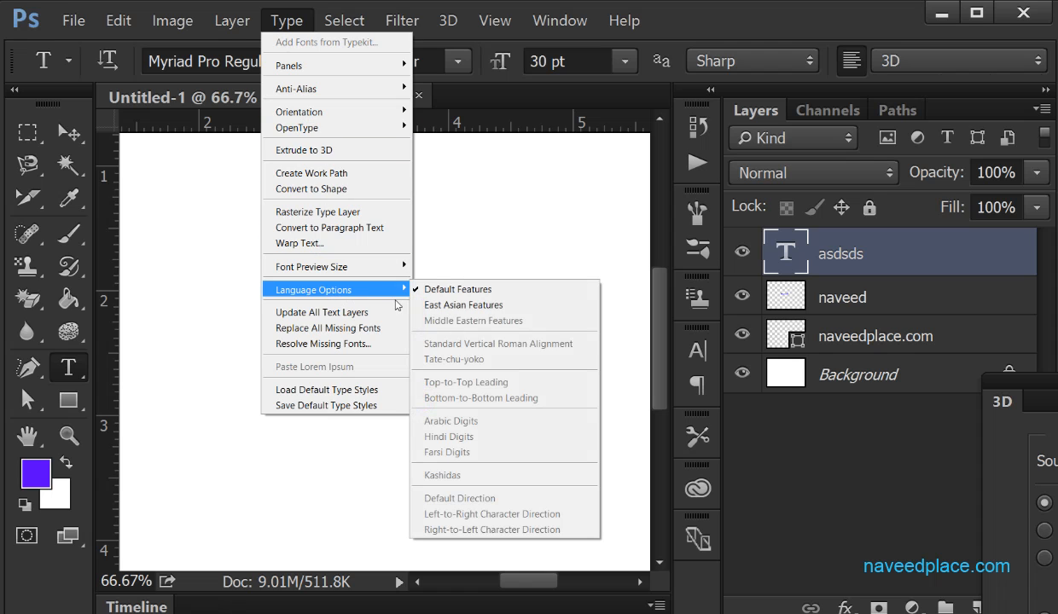
mouse_move(388, 290)
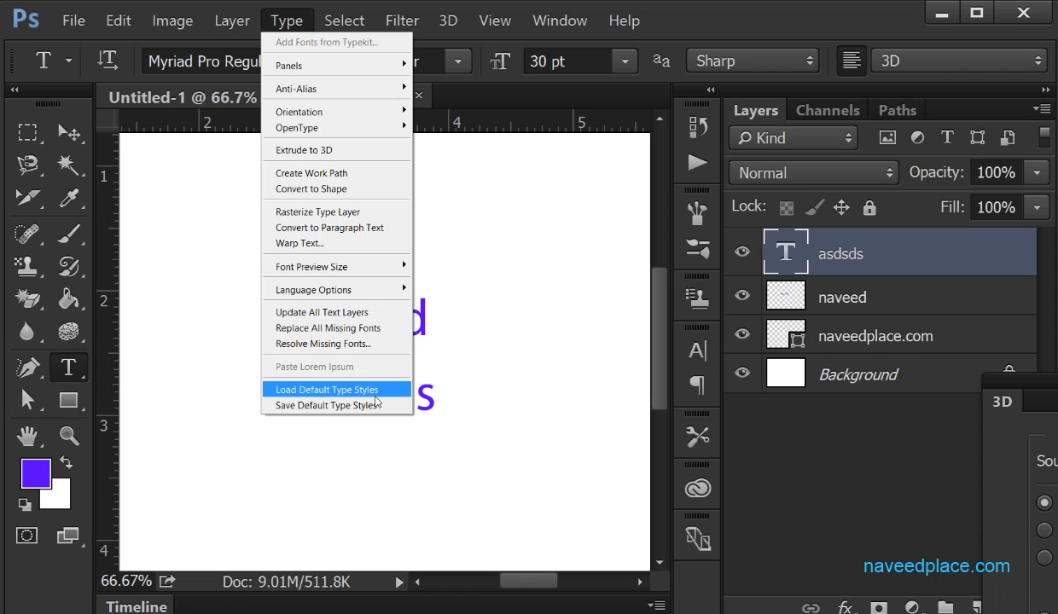
left_click(303, 399)
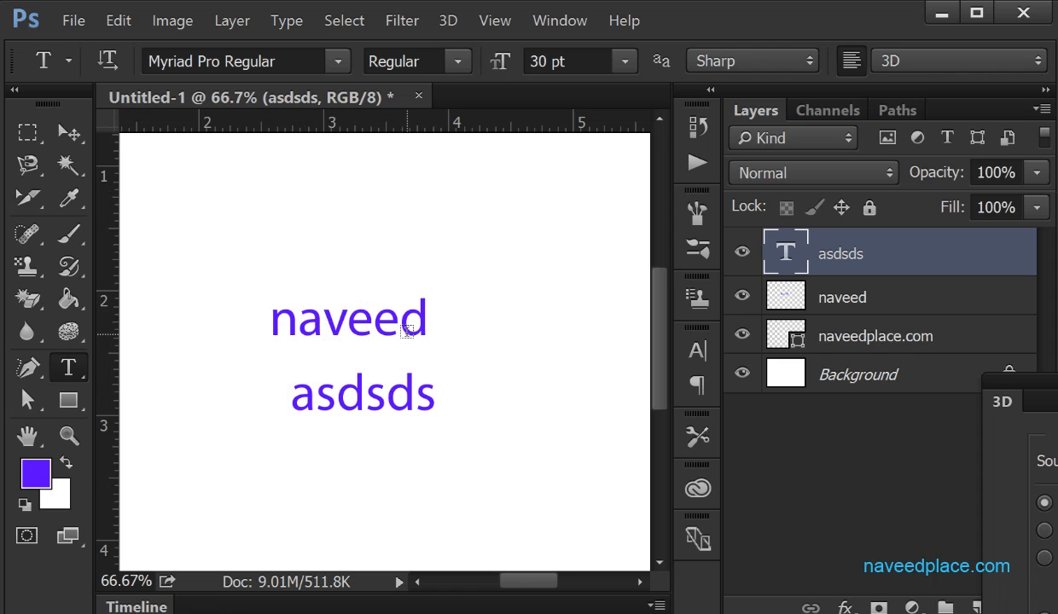
left_click(286, 20)
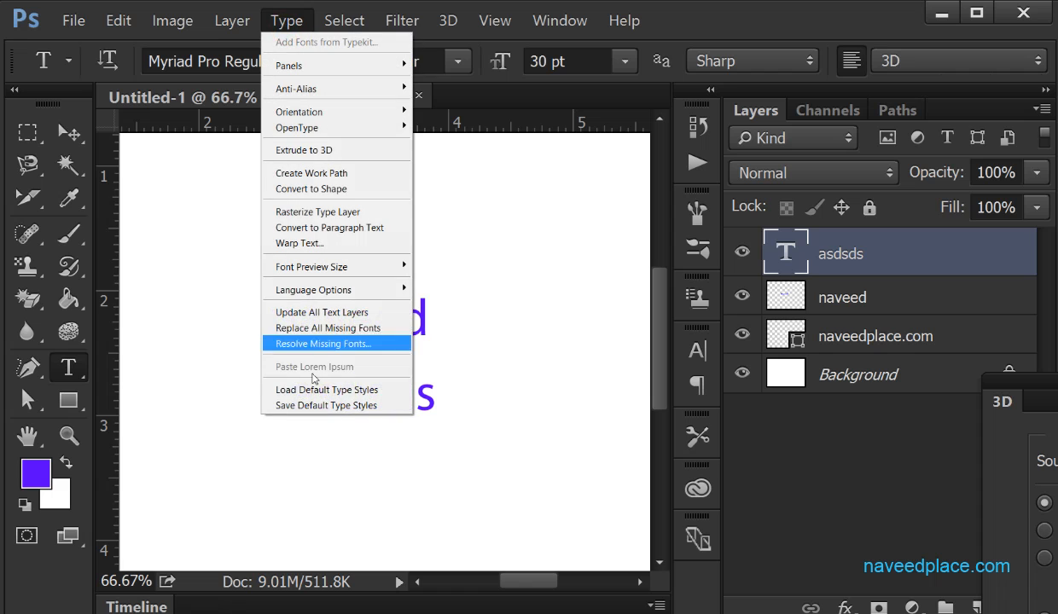
left_click(309, 405)
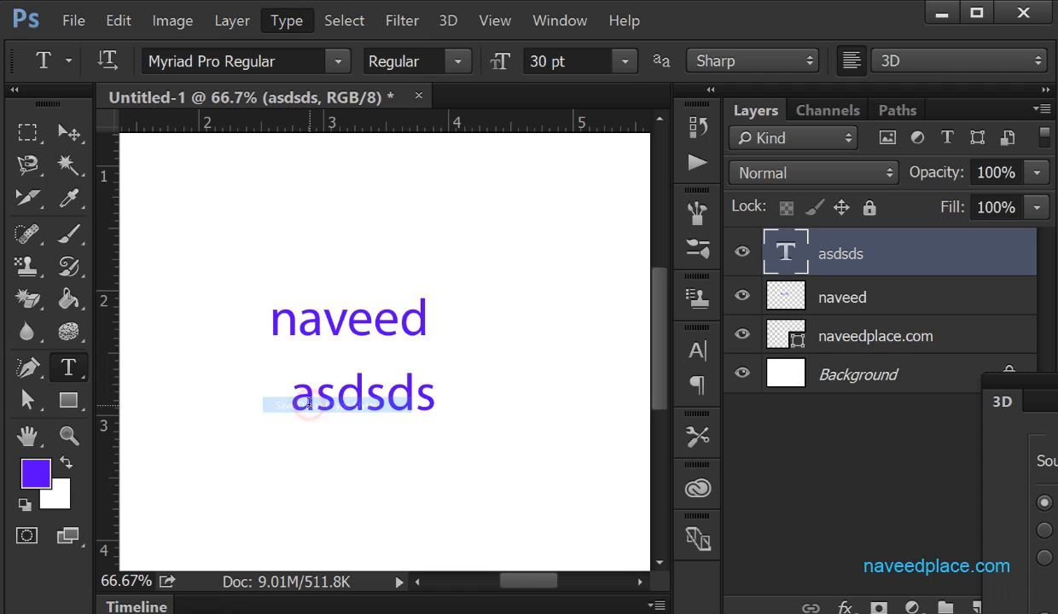
- Start a new text line just left of the asdsds text and check the type commands available for it
left_click_drag(444, 404, 388, 402)
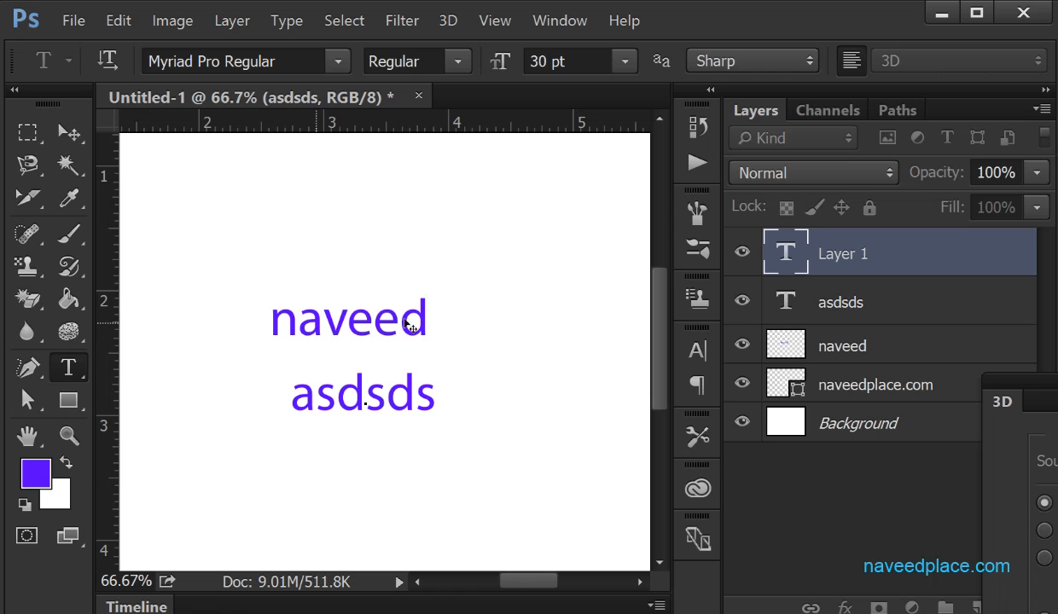
left_click(286, 21)
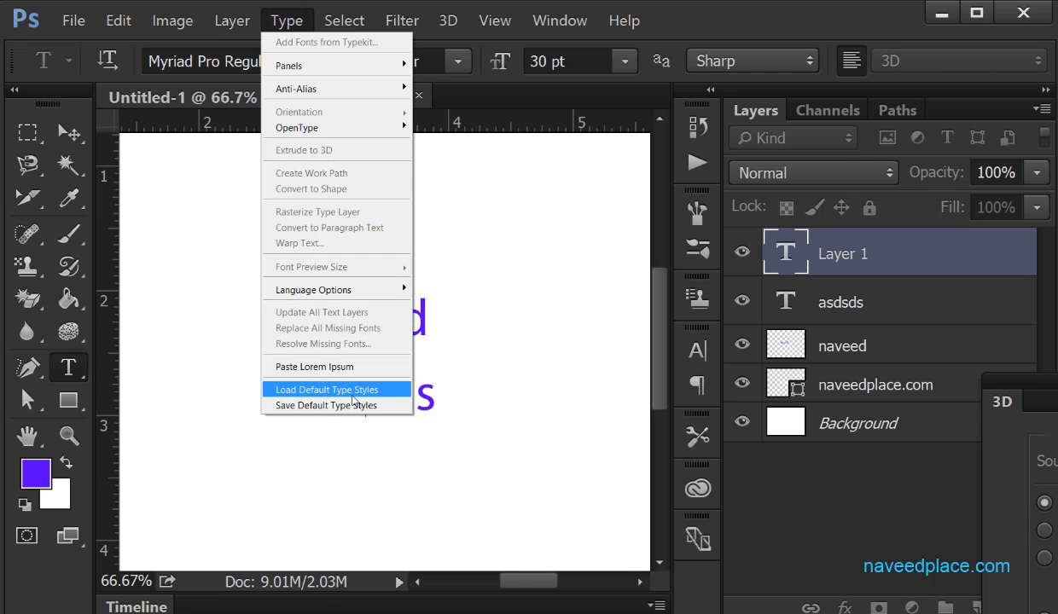
left_click(302, 405)
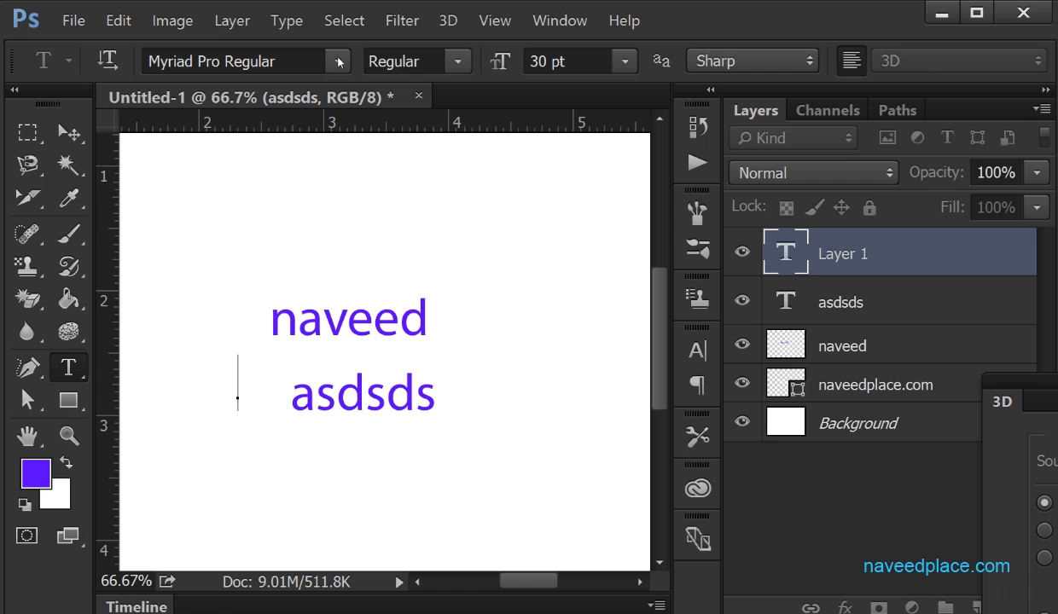
left_click(290, 24)
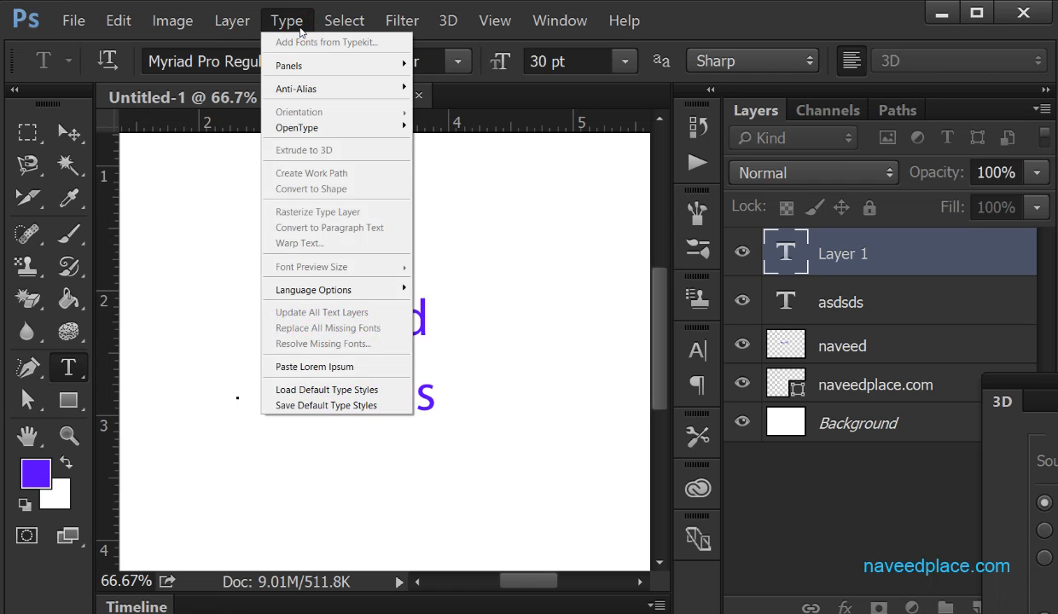